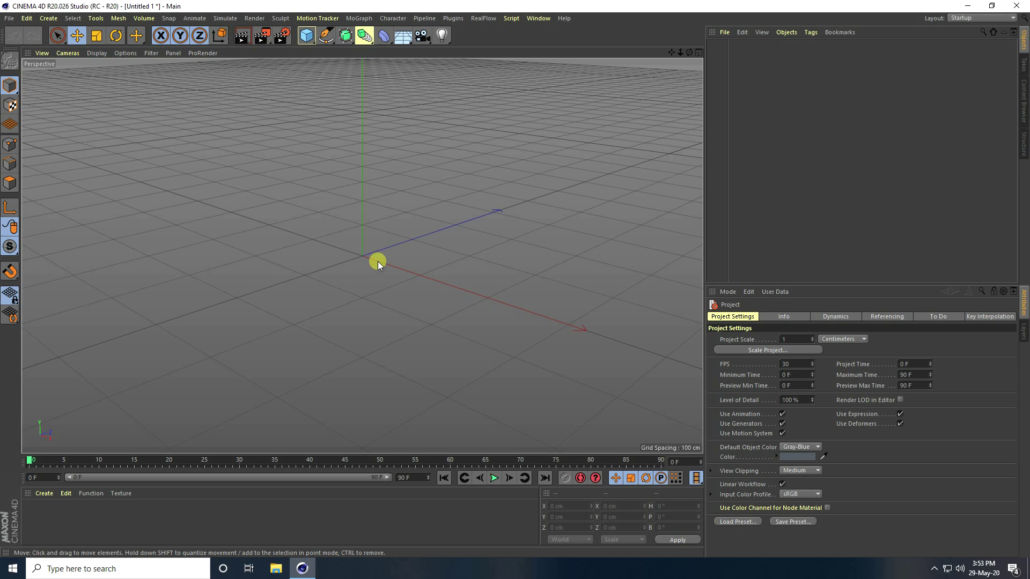
# Add a cylinder primitive with a radius of 2 cm and a height of 50 cm.
pyautogui.click(306, 36)
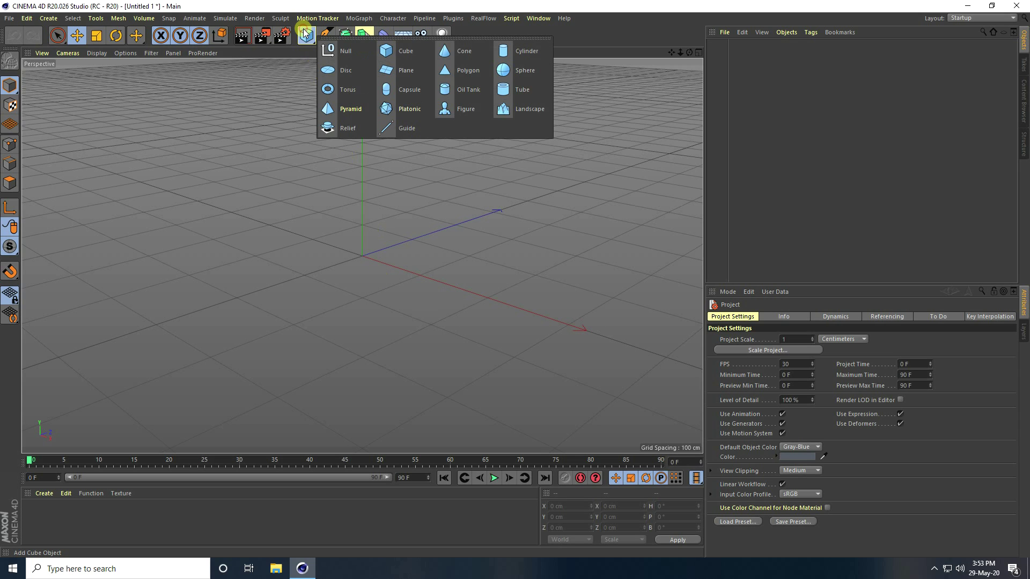
pyautogui.click(523, 53)
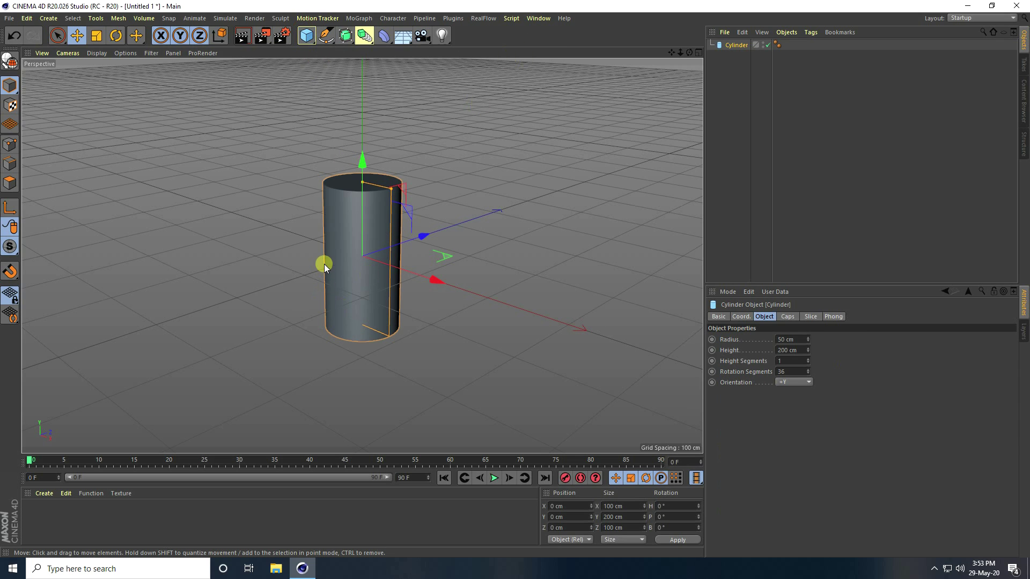
pyautogui.scroll(4, 341, 240)
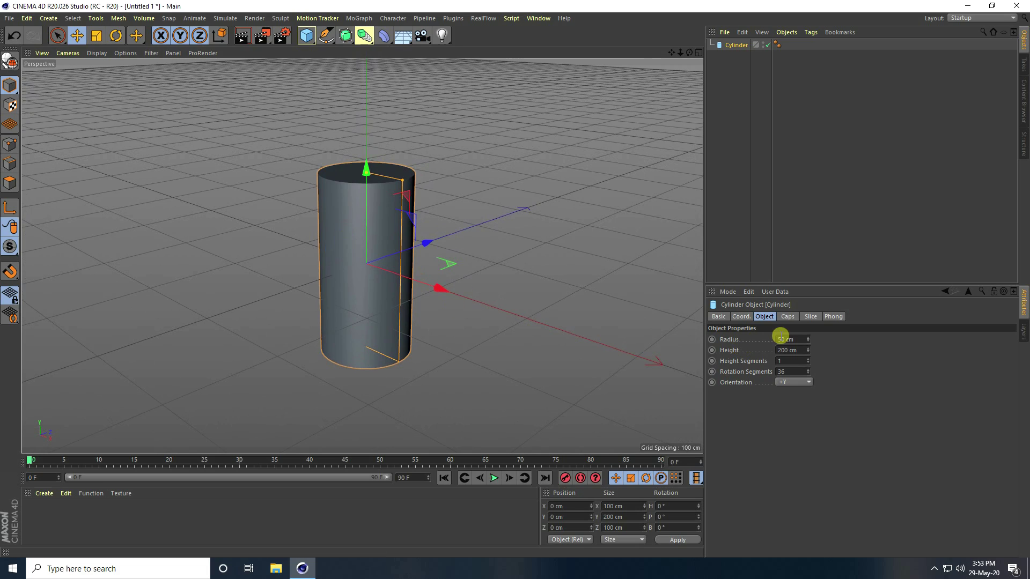
pyautogui.click(782, 339)
pyautogui.press('Tab')
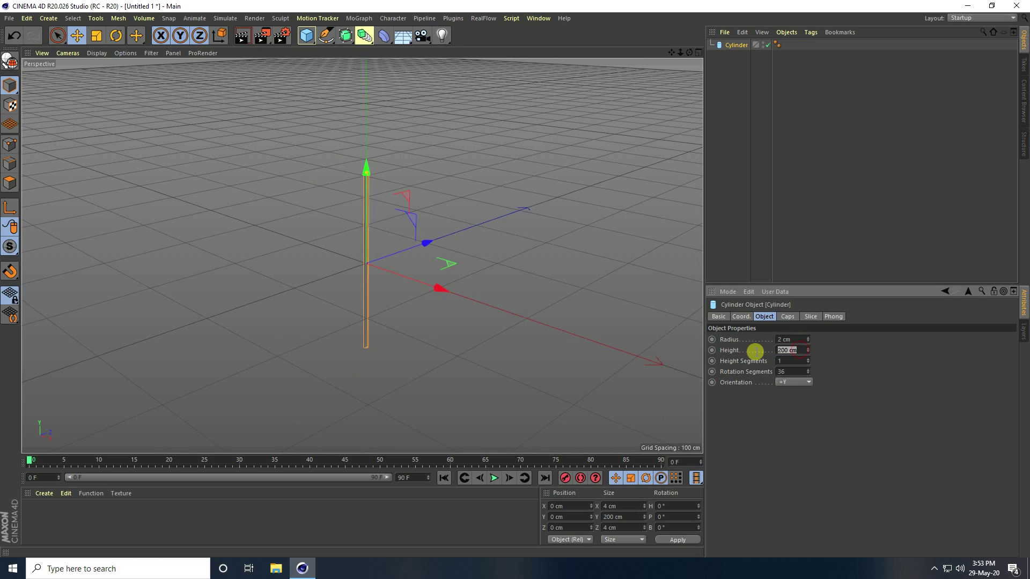
pyautogui.write('50')
pyautogui.press('Return')
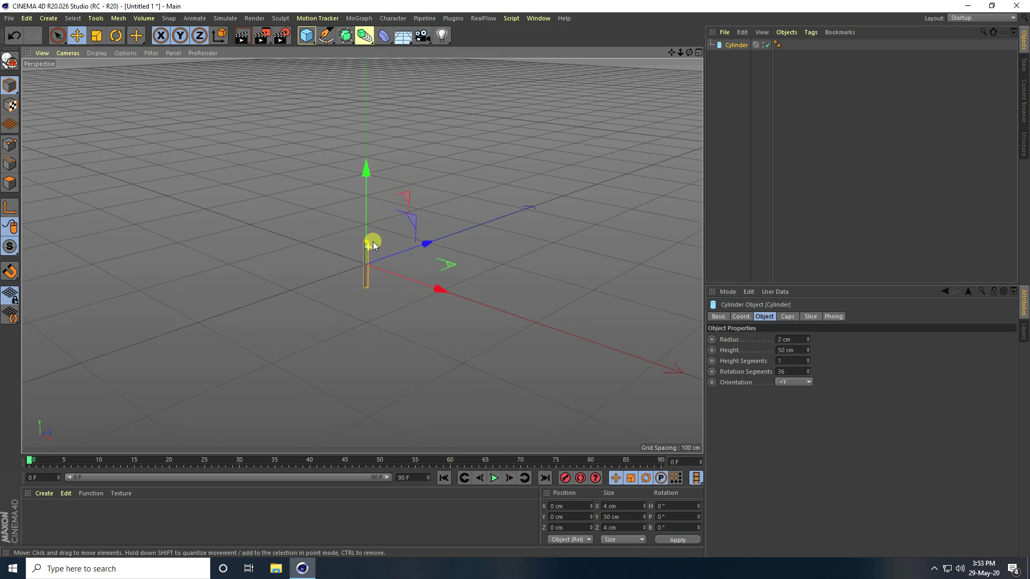
# Enable the fillet on the cylinder's caps and set the fillet radius to 1 cm.
pyautogui.scroll(4, 372, 242)
pyautogui.scroll(2, 430, 182)
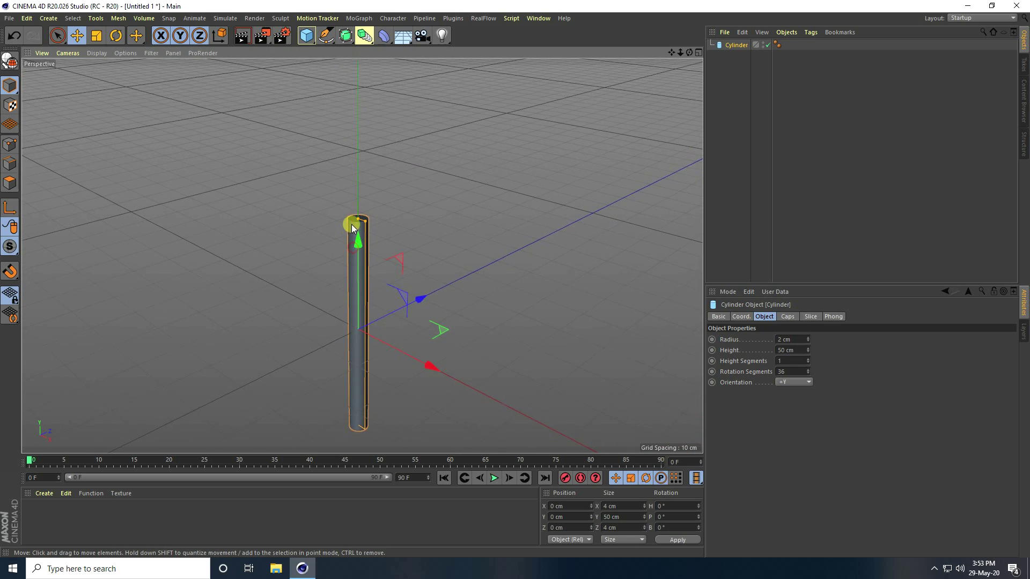
pyautogui.scroll(2, 351, 224)
pyautogui.scroll(1, 383, 202)
pyautogui.click(788, 317)
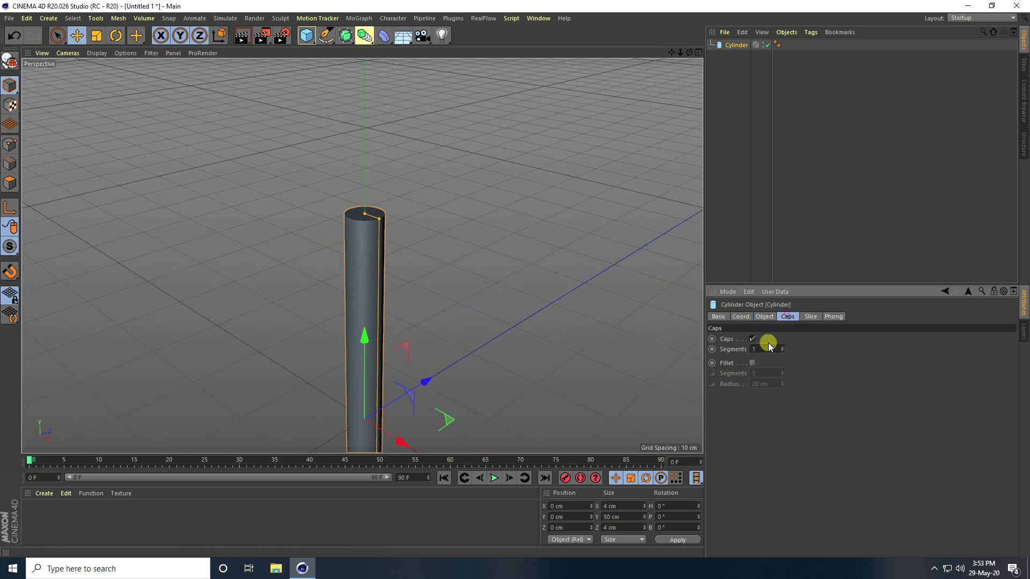
pyautogui.click(751, 364)
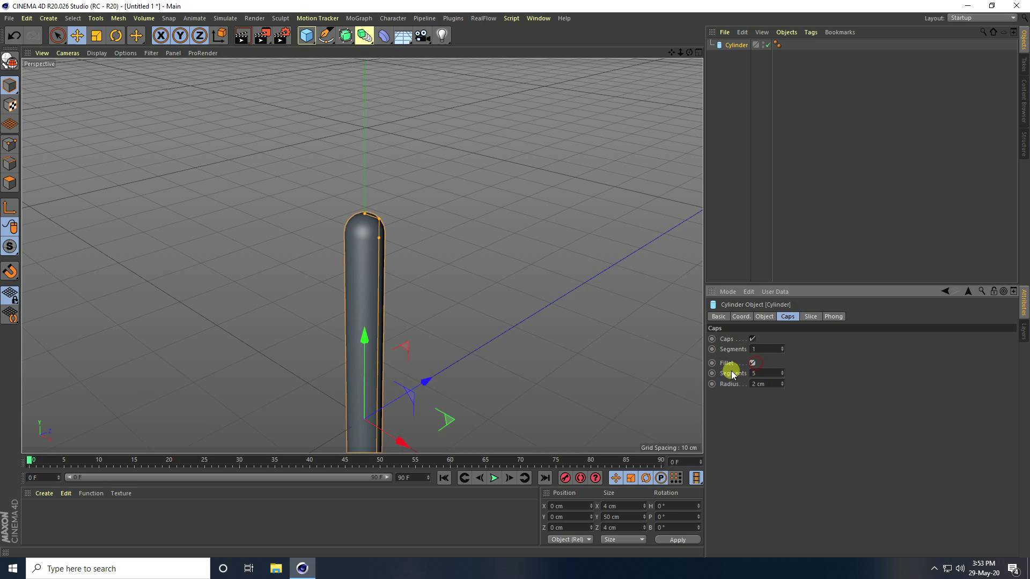
pyautogui.click(782, 386)
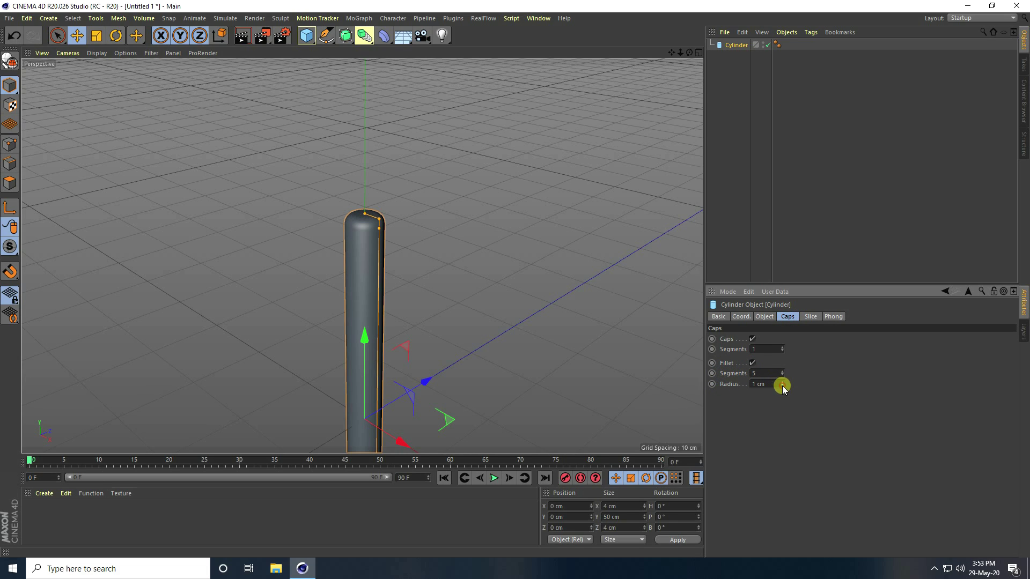
# Display the cylinder in shaded mode with its mesh lines shown.
pyautogui.click(96, 53)
pyautogui.click(110, 79)
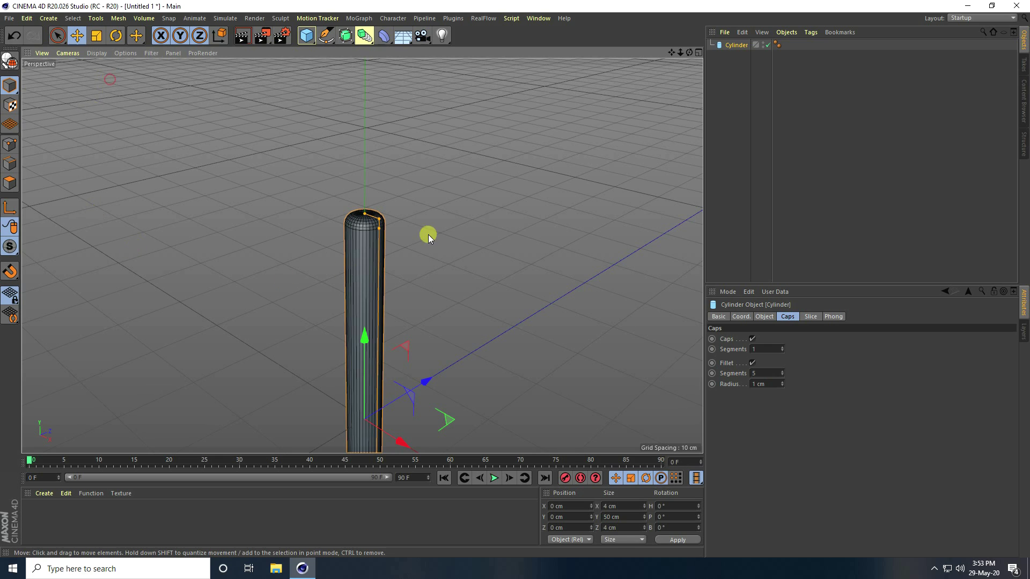
pyautogui.keyDown('alt'); pyautogui.moveTo(307, 240); pyautogui.dragTo(440, 248); pyautogui.keyUp('alt')
pyautogui.keyDown('alt'); pyautogui.moveTo(440, 248); pyautogui.dragTo(336, 224, button='right'); pyautogui.keyUp('alt')
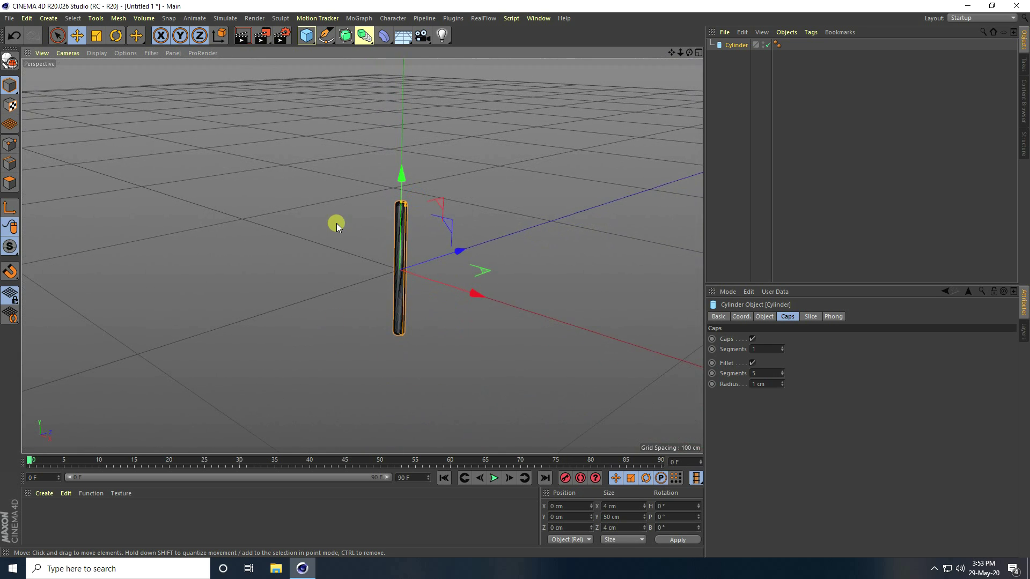
# Add a MoGraph Cloner and make the cylinder its child.
pyautogui.click(355, 19)
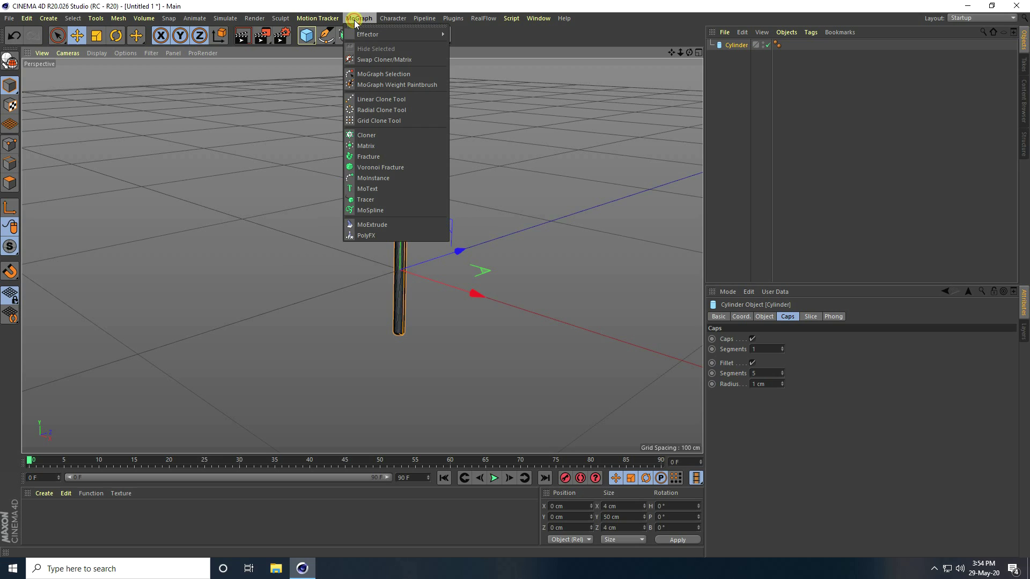
pyautogui.click(378, 135)
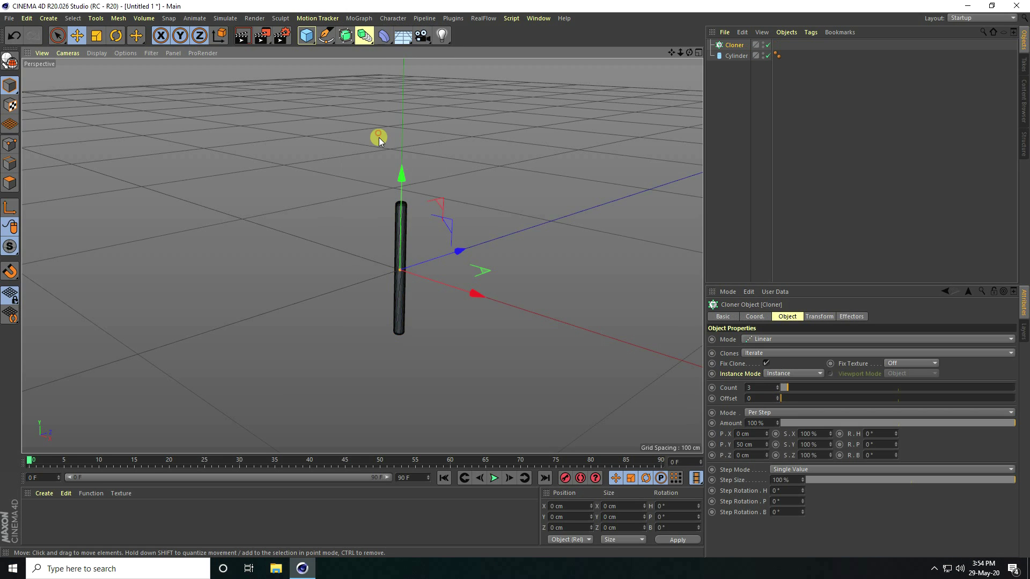
pyautogui.click(724, 57)
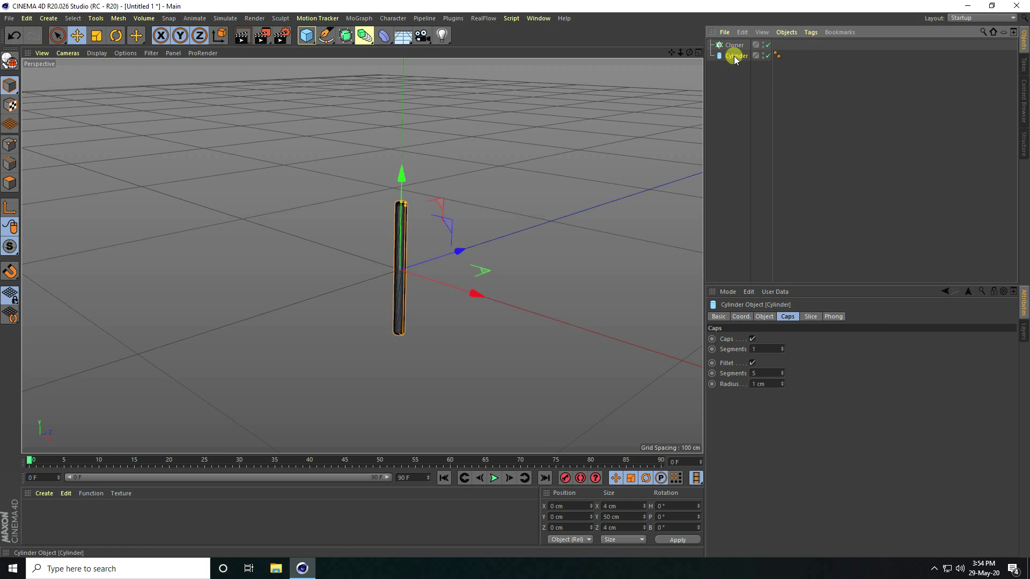
pyautogui.moveTo(732, 47); pyautogui.dragTo(733, 48)
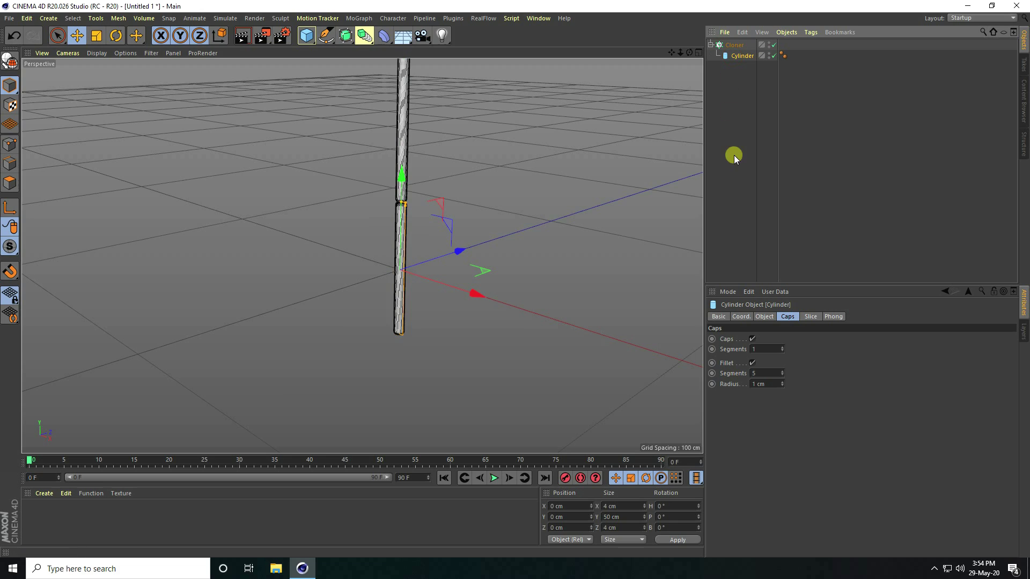
# Change the Cloner to Grid Array mode with a Y count of 1 and a Y size of 0 cm.
pyautogui.click(731, 46)
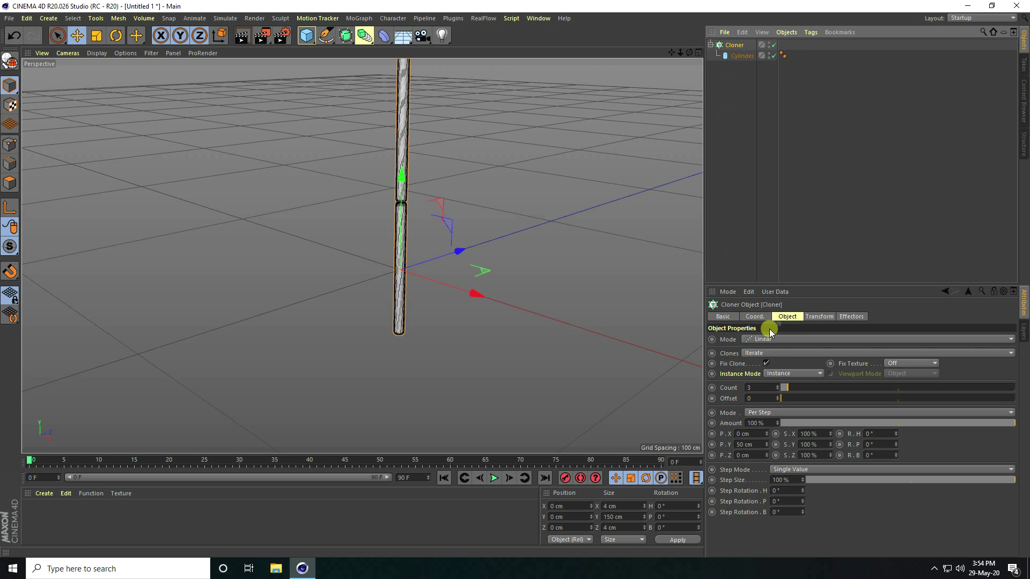
pyautogui.click(750, 339)
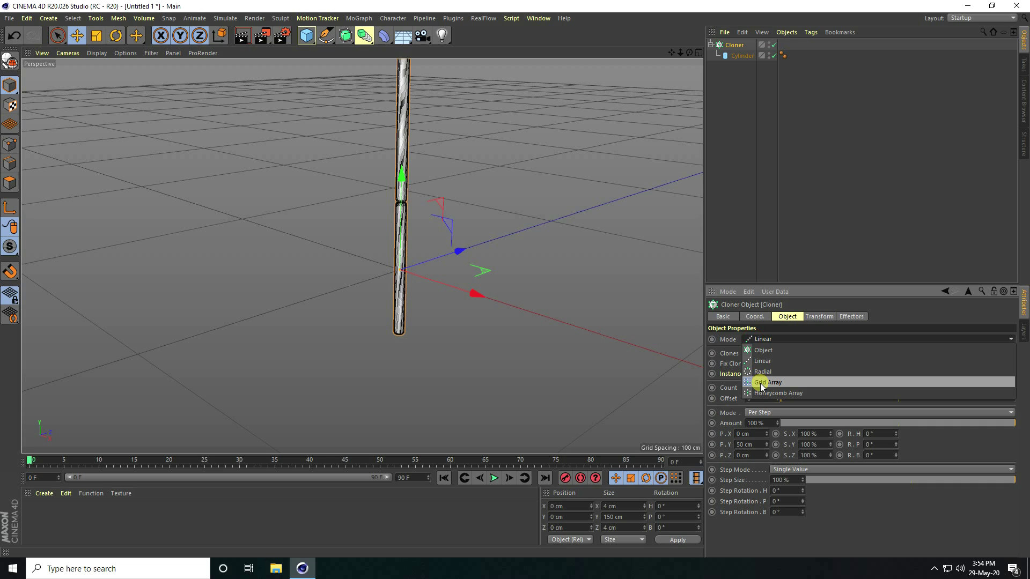
pyautogui.click(778, 384)
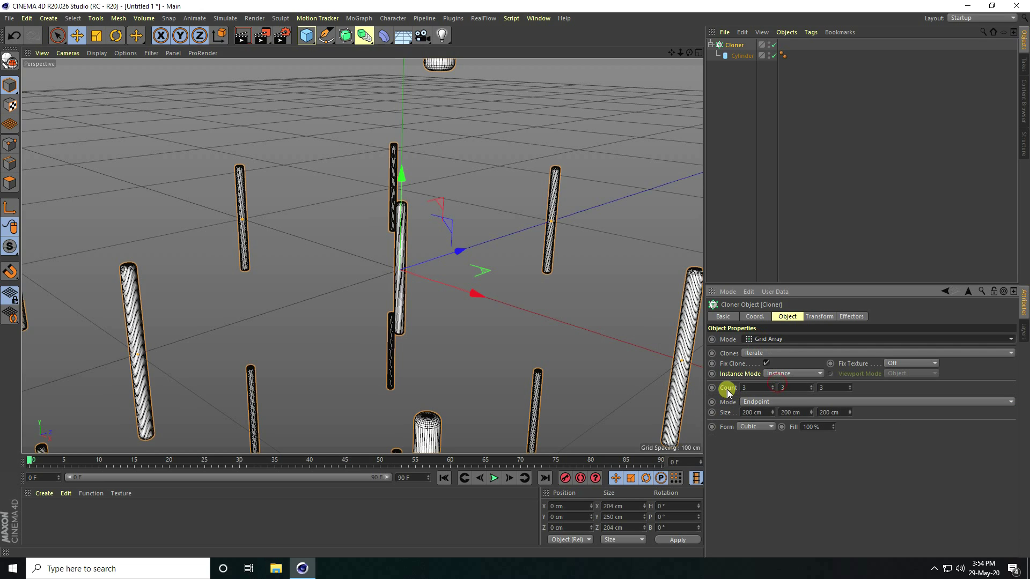
pyautogui.click(811, 389)
pyautogui.click(812, 389)
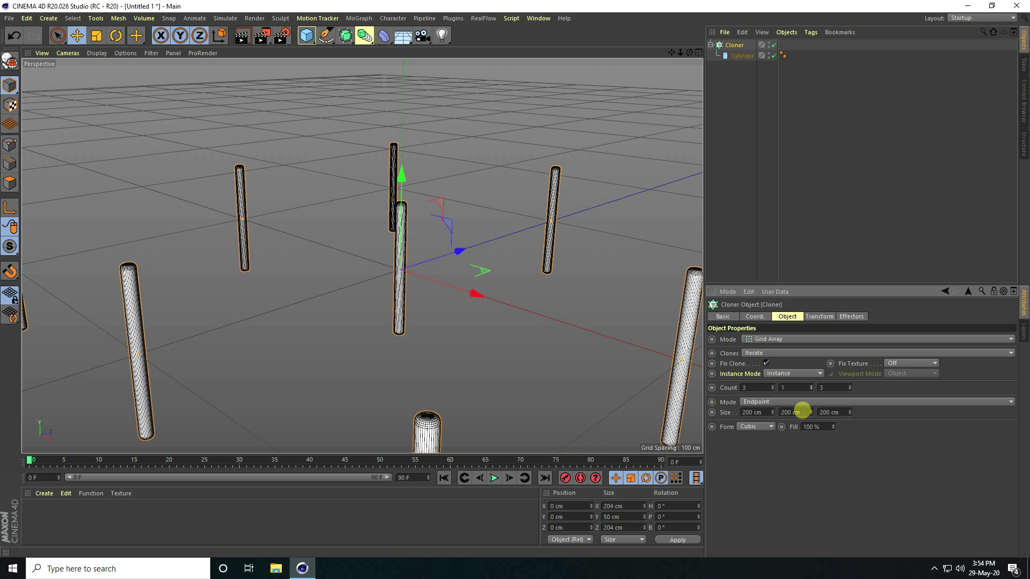
pyautogui.click(802, 412)
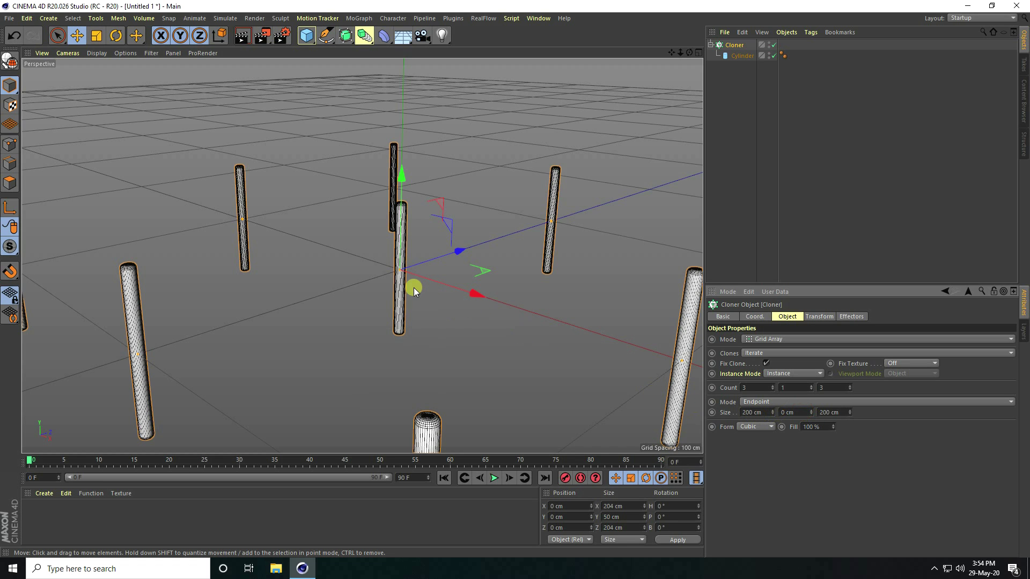
# Set the Cloner's grid count to 60 in X and 60 in Z.
pyautogui.click(392, 266)
pyautogui.scroll(-2, 291, 304)
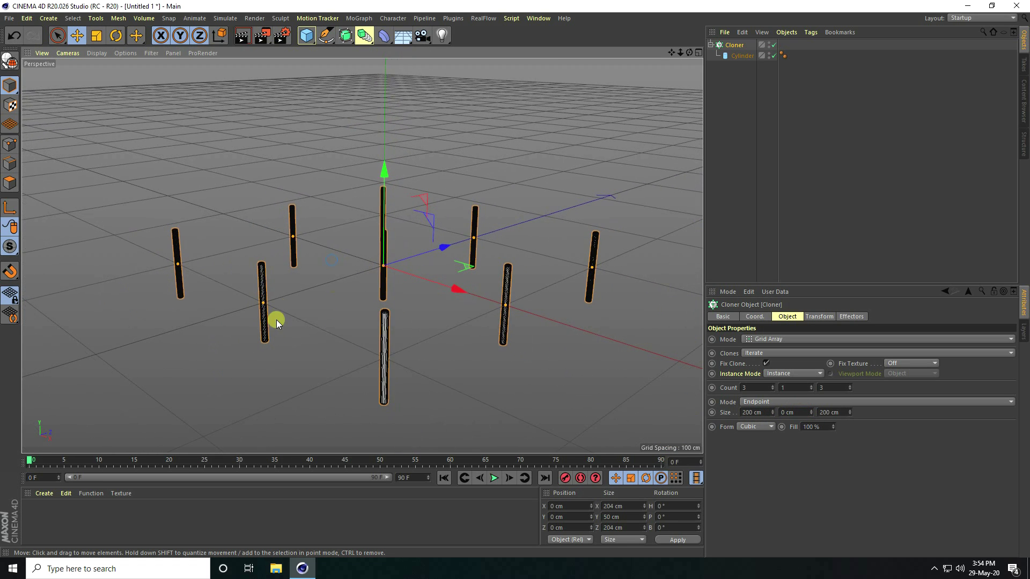
pyautogui.scroll(-3, 349, 252)
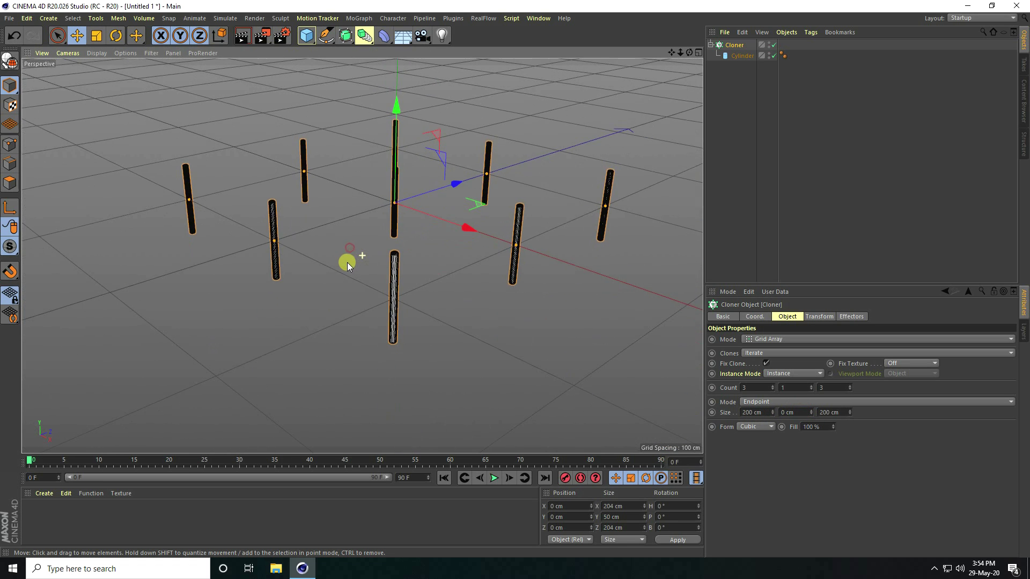
pyautogui.click(750, 388)
pyautogui.write('6')
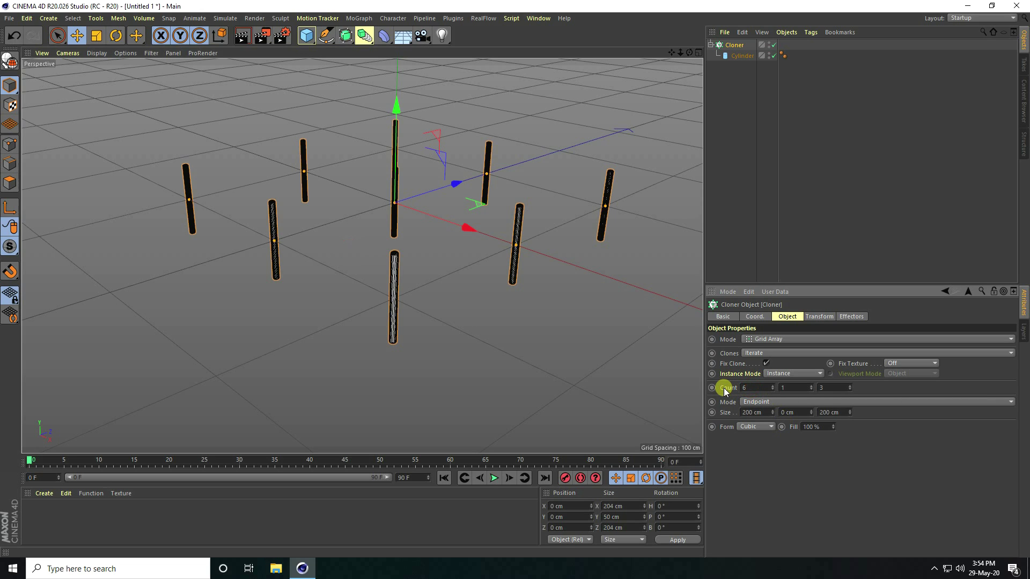
pyautogui.write('0')
pyautogui.press('Tab')
pyautogui.press('Tab')
pyautogui.write('60')
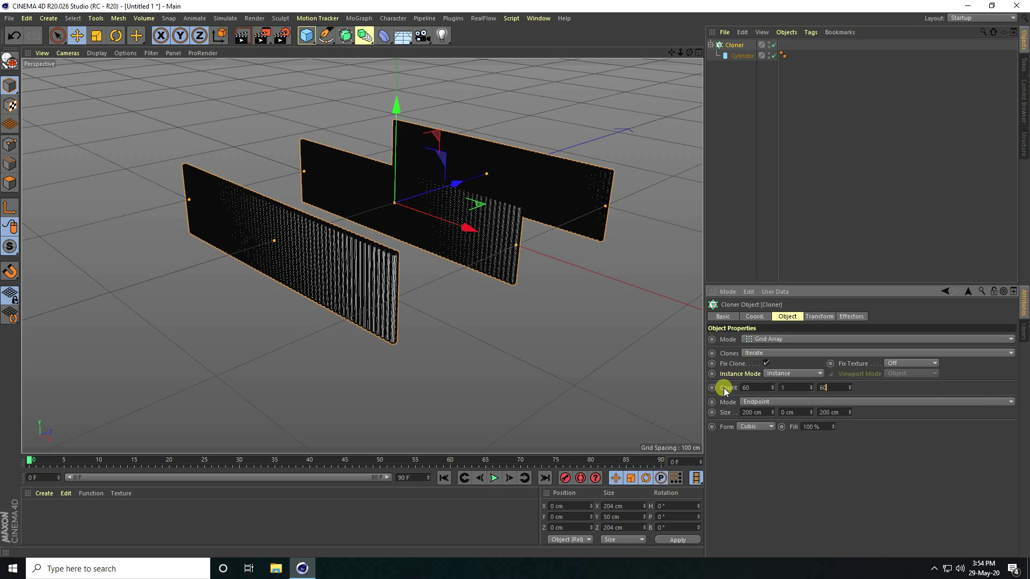
pyautogui.press('Return')
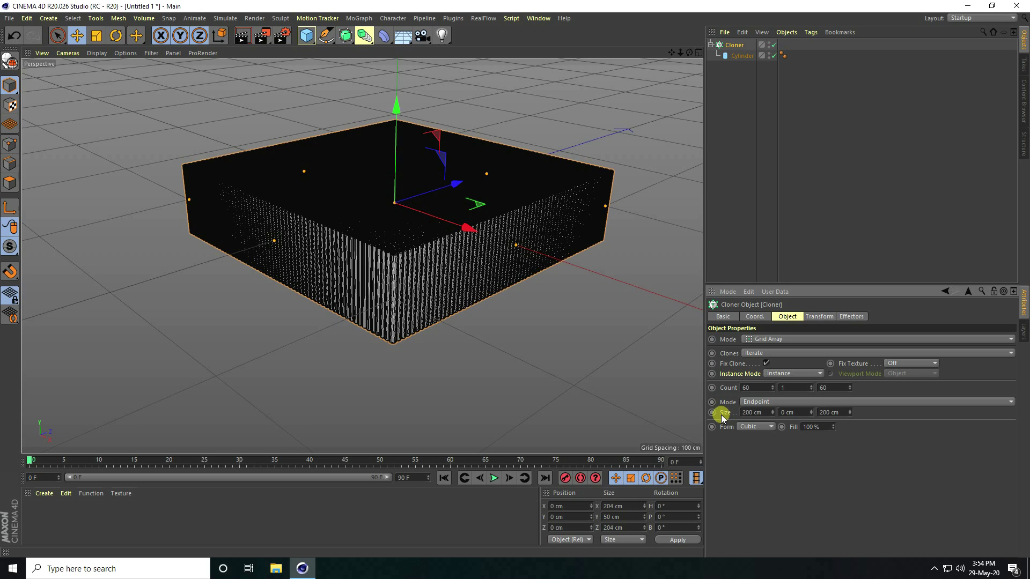
# Set the Cloner's grid size to 250 cm in X and 250 cm in Z.
pyautogui.doubleClick(756, 412)
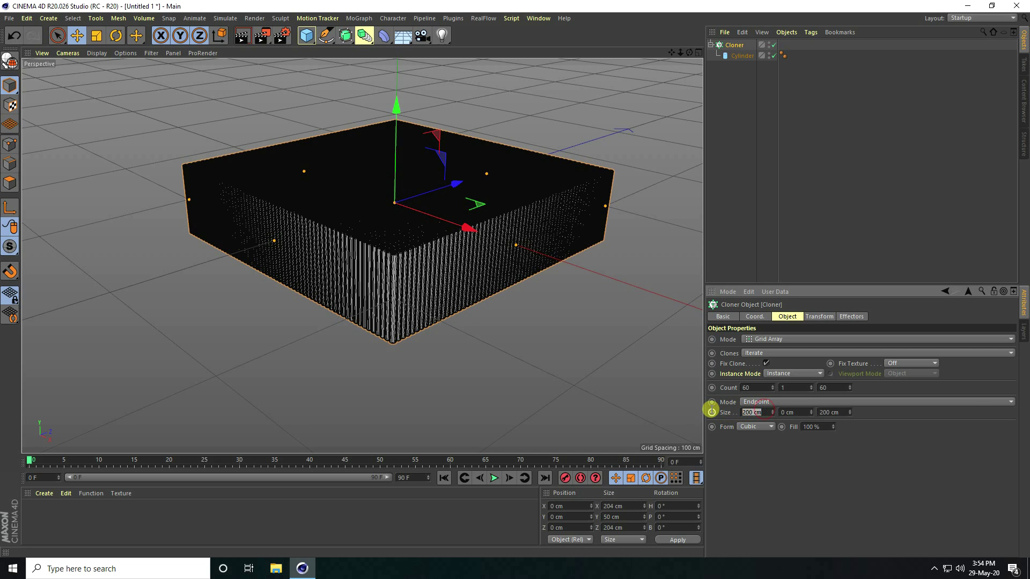
pyautogui.write('250')
pyautogui.press('Tab')
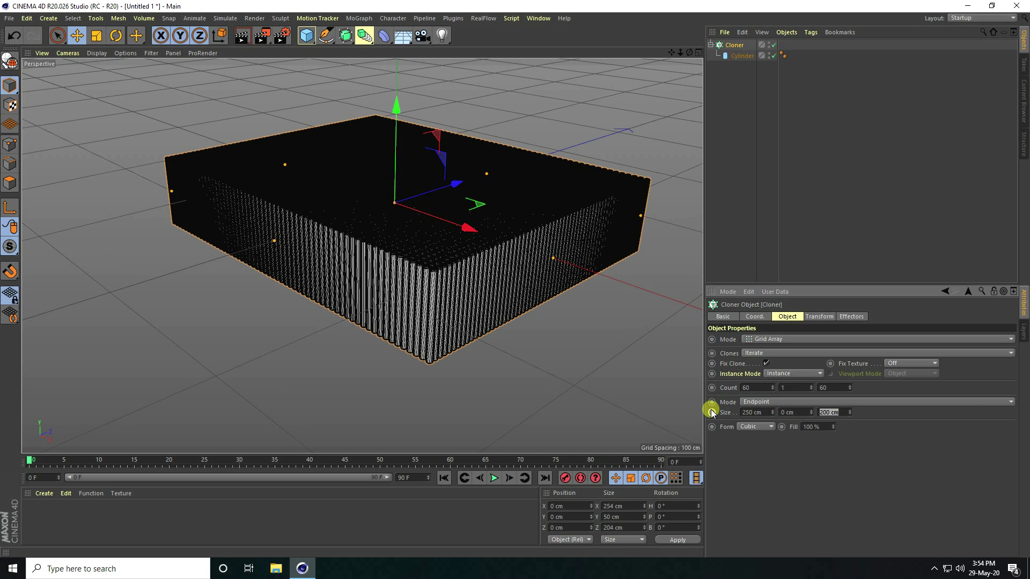
pyautogui.write('250')
pyautogui.press('Return')
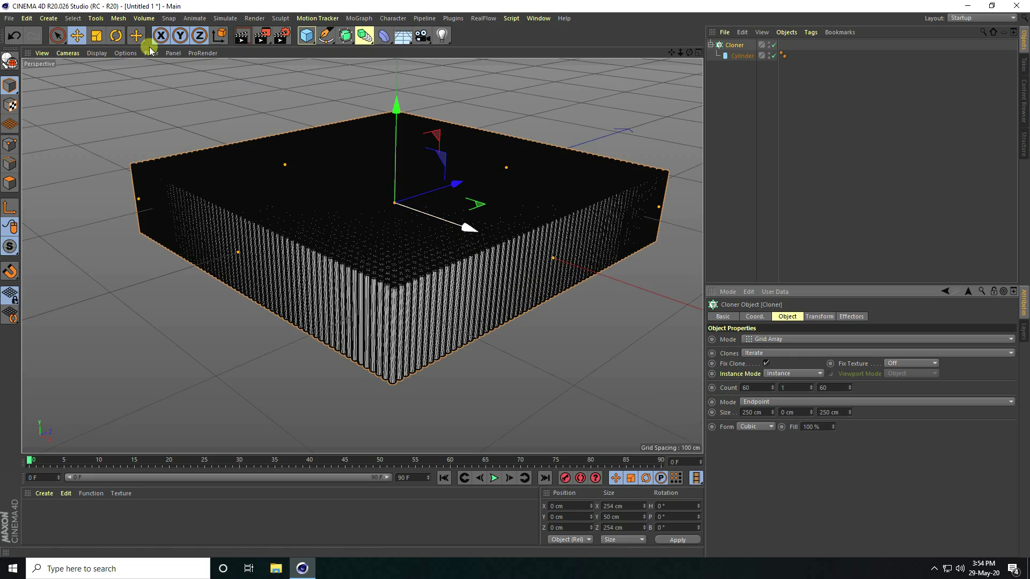
# Switch the viewport to shading without mesh lines and examine the spacing of the cloned cylinders' rounded tops.
pyautogui.click(97, 52)
pyautogui.click(109, 69)
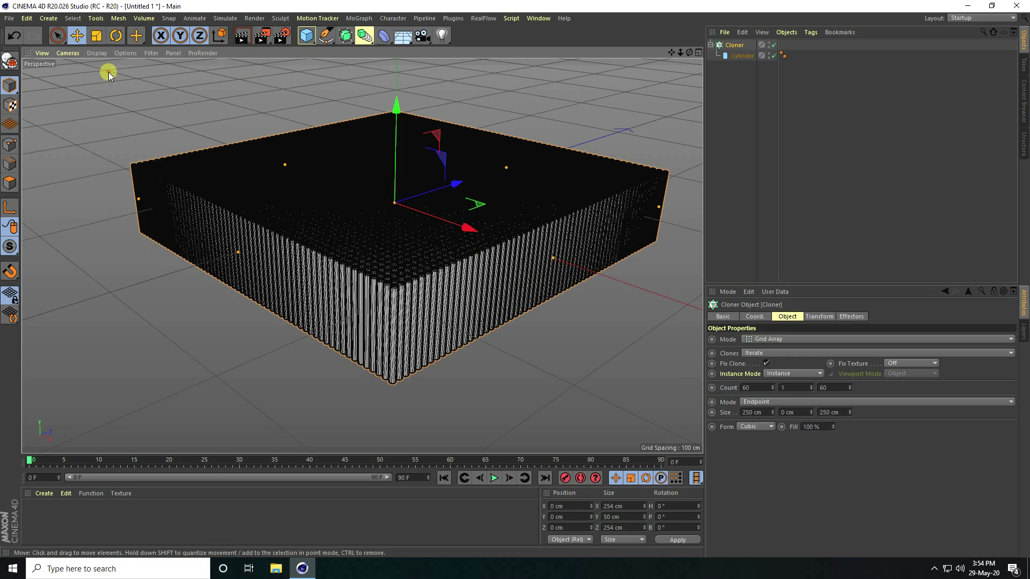
pyautogui.scroll(4, 418, 195)
pyautogui.scroll(8, 418, 194)
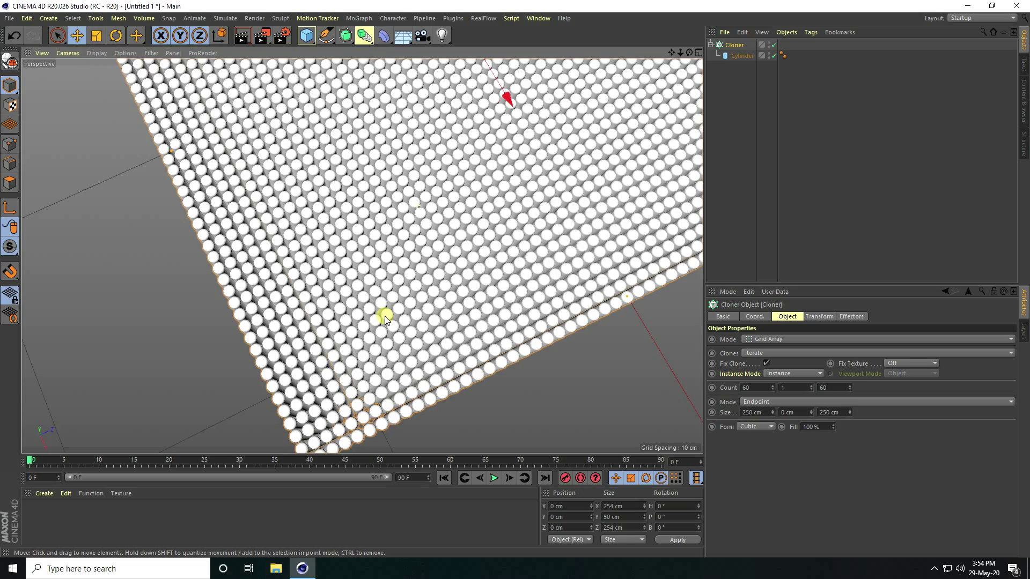
pyautogui.moveTo(385, 320)
pyautogui.keyDown('alt'); pyautogui.mouseDown()
pyautogui.moveTo(311, 316)
pyautogui.moveTo(367, 332)
pyautogui.moveTo(397, 274)
pyautogui.mouseUp(); pyautogui.keyUp('alt')
pyautogui.scroll(-10, 379, 289)
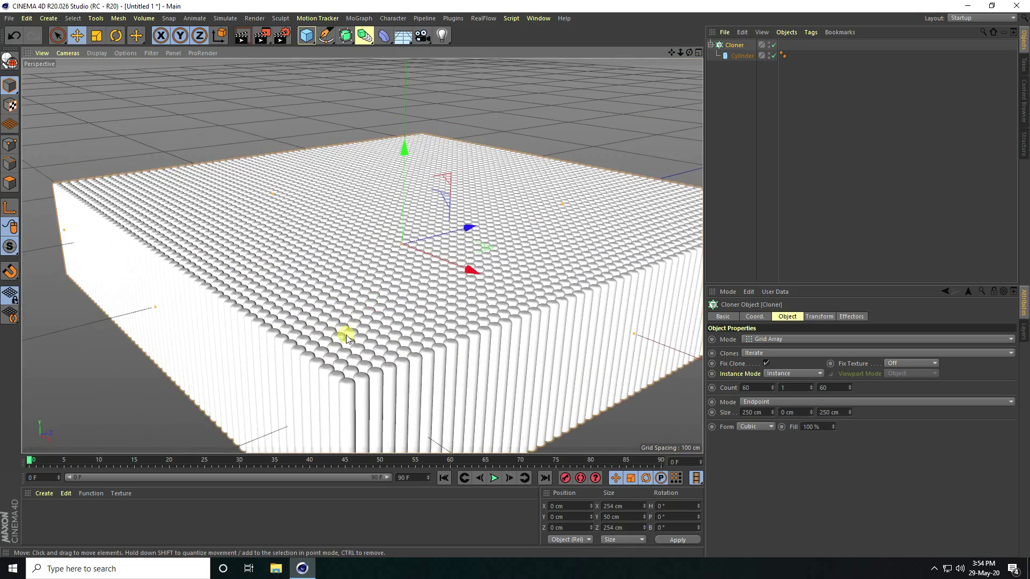
pyautogui.scroll(10, 381, 295)
pyautogui.moveTo(359, 348)
pyautogui.keyDown('alt'); pyautogui.mouseDown()
pyautogui.moveTo(322, 409)
pyautogui.moveTo(369, 392)
pyautogui.mouseUp(); pyautogui.keyUp('alt')
pyautogui.scroll(-10, 361, 340)
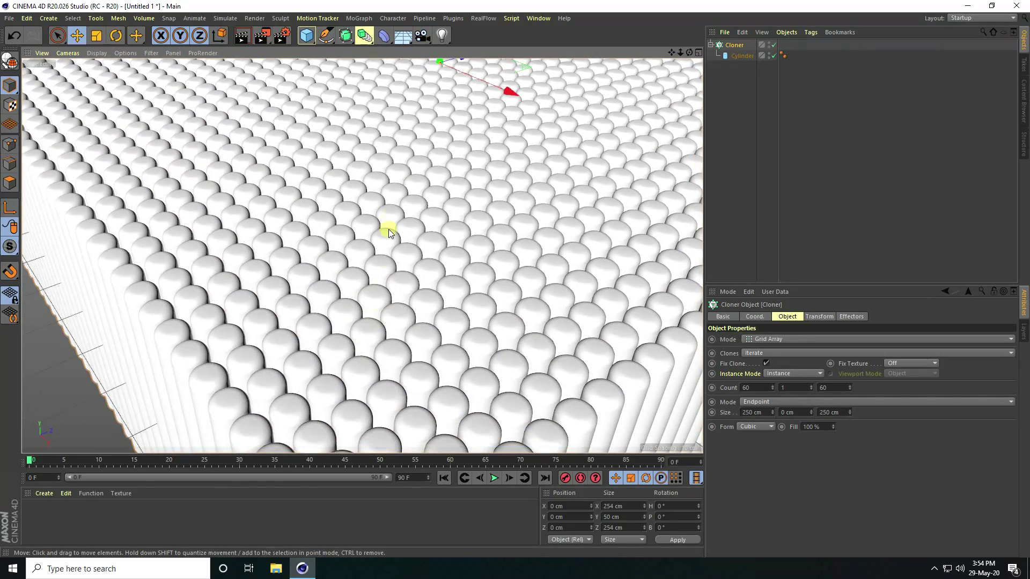
pyautogui.moveTo(389, 230)
pyautogui.keyDown('alt'); pyautogui.mouseDown()
pyautogui.moveTo(350, 248)
pyautogui.moveTo(379, 192)
pyautogui.moveTo(358, 312)
pyautogui.moveTo(368, 285)
pyautogui.moveTo(392, 299)
pyautogui.moveTo(391, 287)
pyautogui.moveTo(364, 281)
pyautogui.moveTo(368, 300)
pyautogui.mouseUp(); pyautogui.keyUp('alt')
# Add a Shader effector to the Cloner.
pyautogui.click(735, 45)
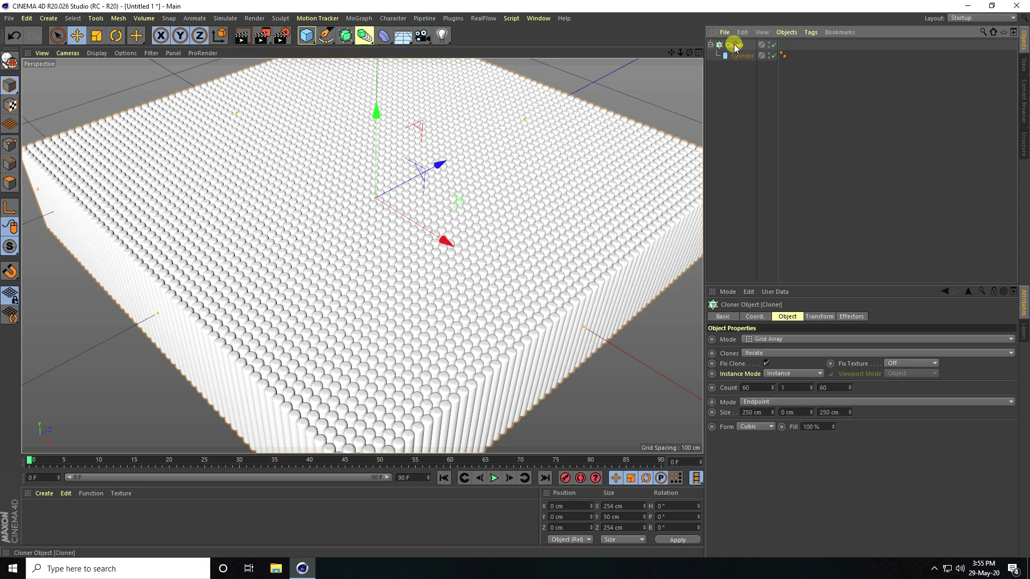
pyautogui.click(354, 18)
pyautogui.moveTo(369, 39)
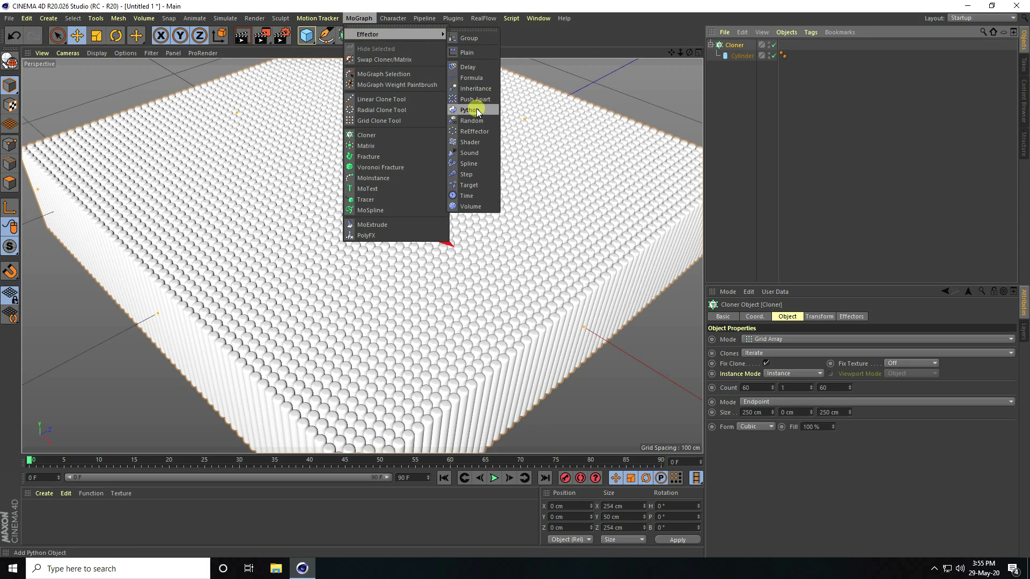
pyautogui.click(478, 141)
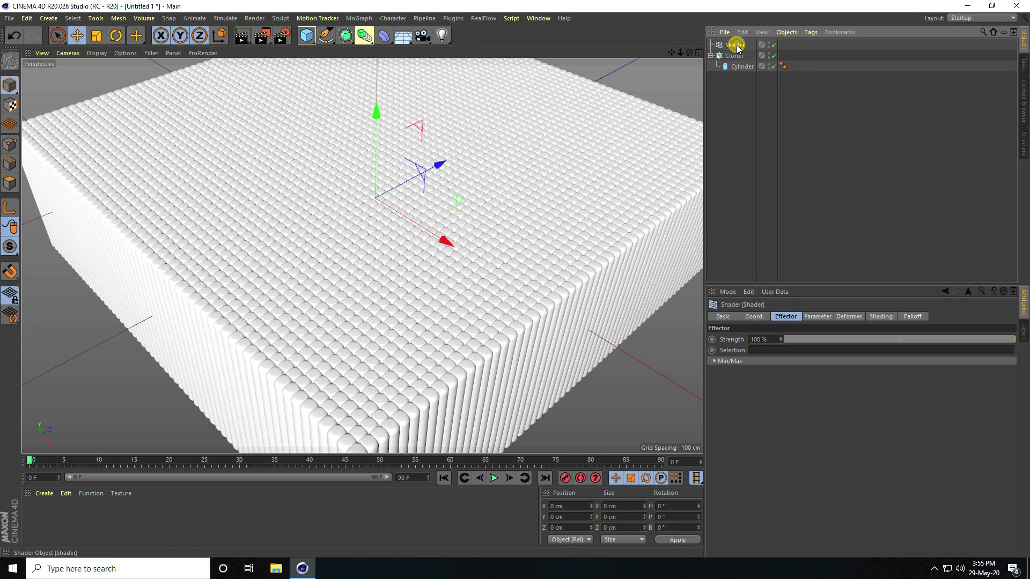
# Set the Shader effector's Strength to 160%.
pyautogui.click(786, 320)
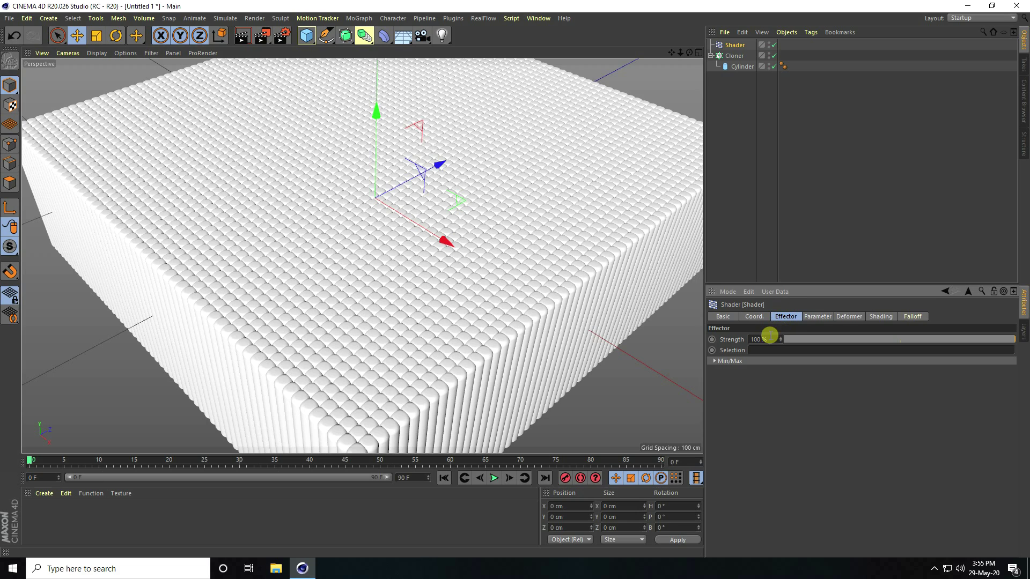
pyautogui.click(768, 338)
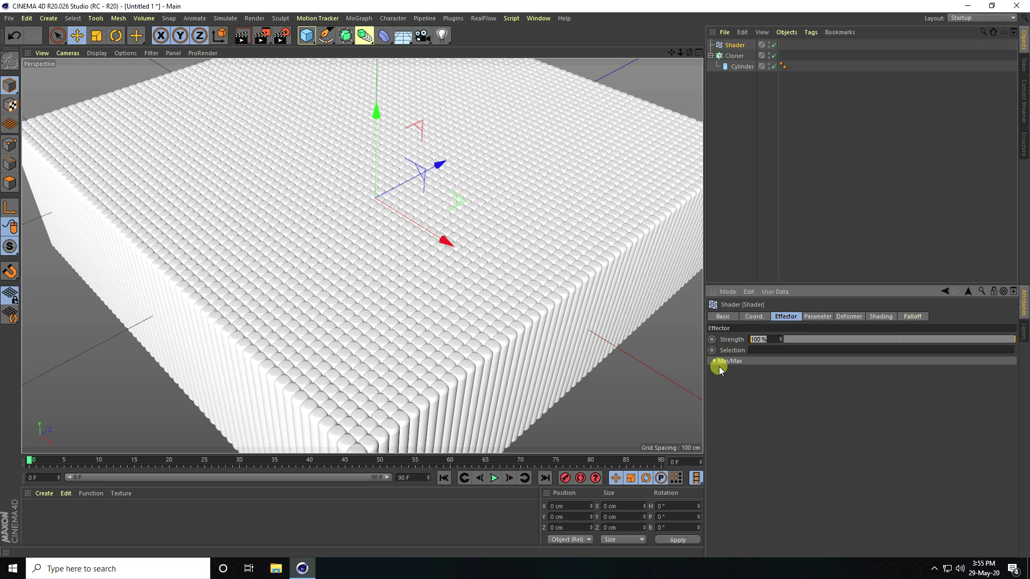
pyautogui.write('160')
pyautogui.press('Return')
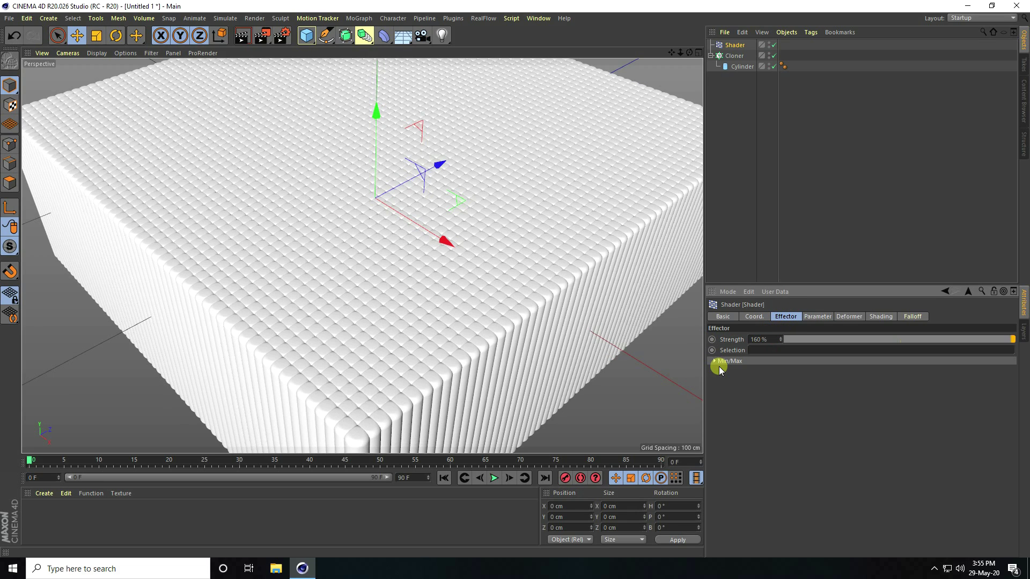
# Make the Shader effector drive position with P.Y at 50 cm and turn off its Scale influence.
pyautogui.click(810, 316)
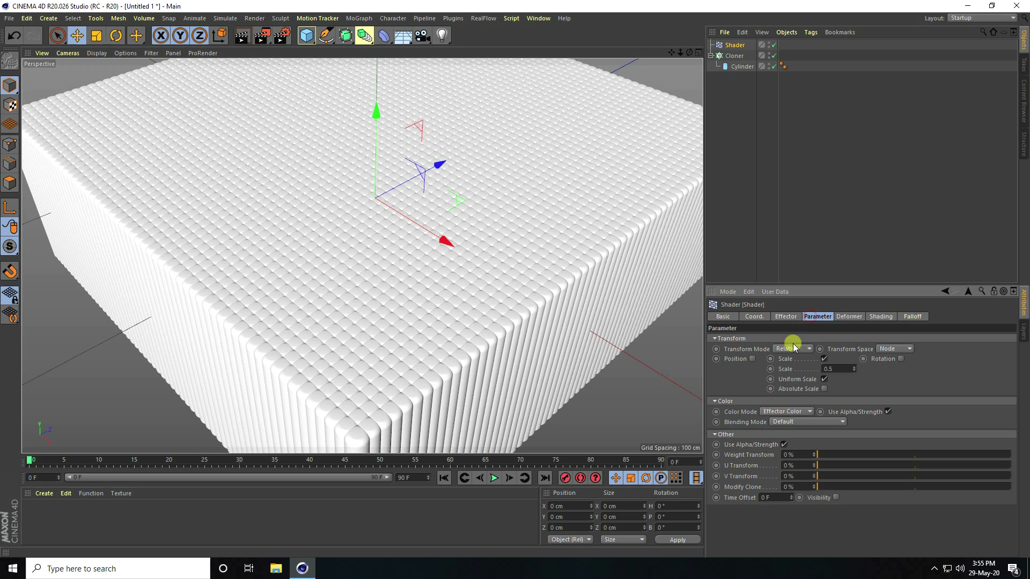
pyautogui.click(752, 360)
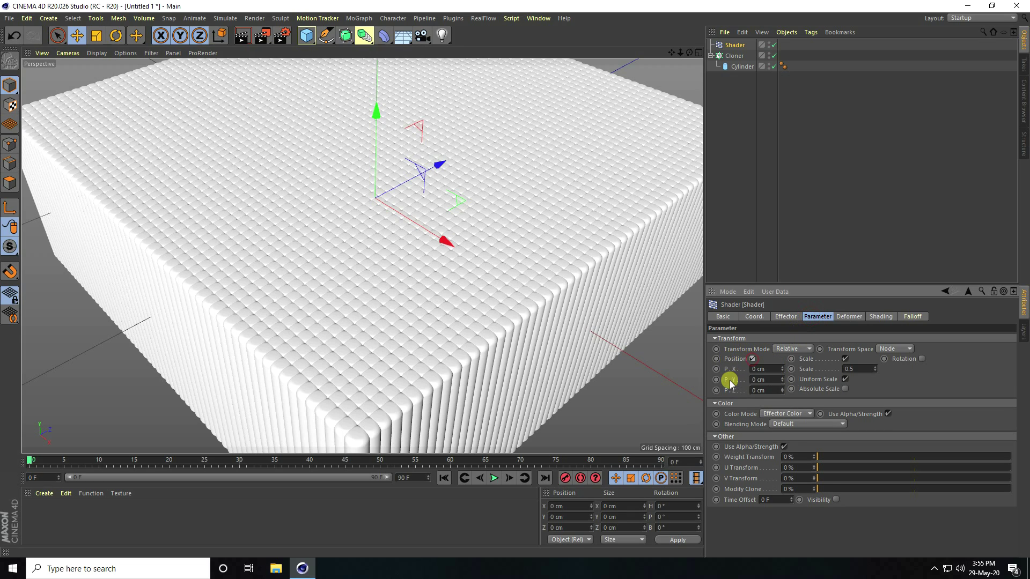
pyautogui.click(768, 379)
pyautogui.write('50')
pyautogui.press('Return')
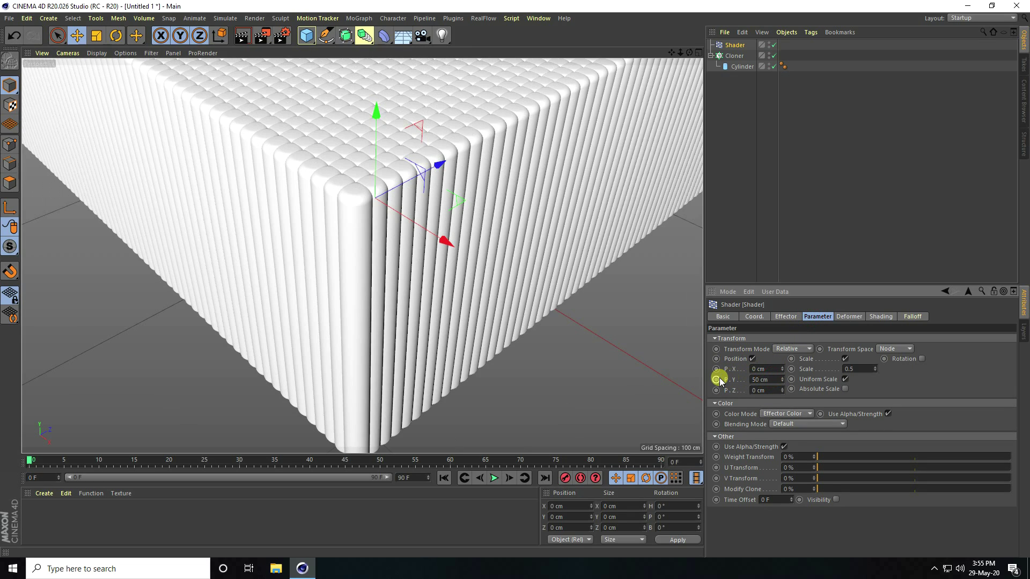
pyautogui.click(844, 359)
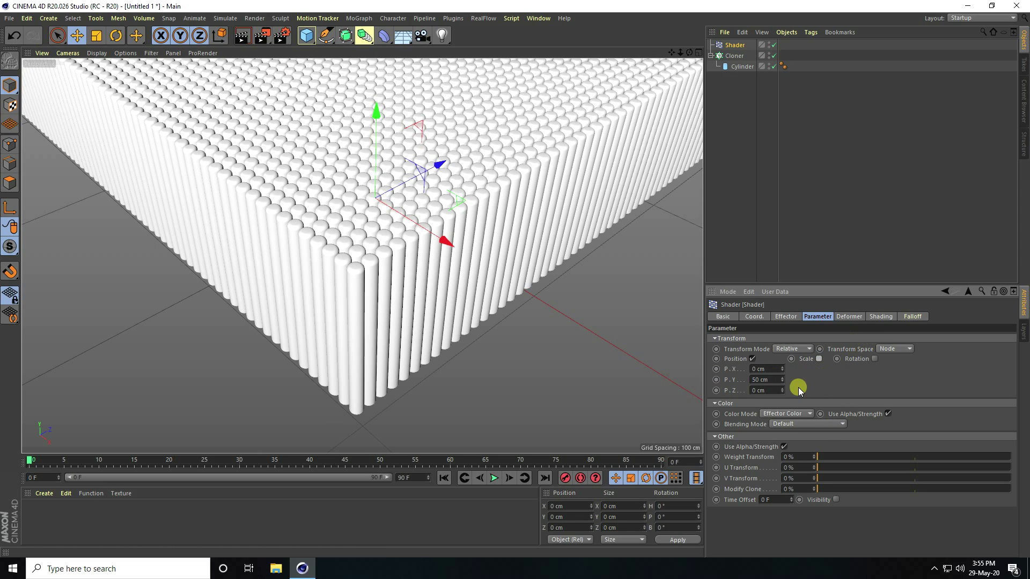
# Load a Noise shader as the Shader effector's custom shader and inspect the varied cylinder heights.
pyautogui.click(881, 317)
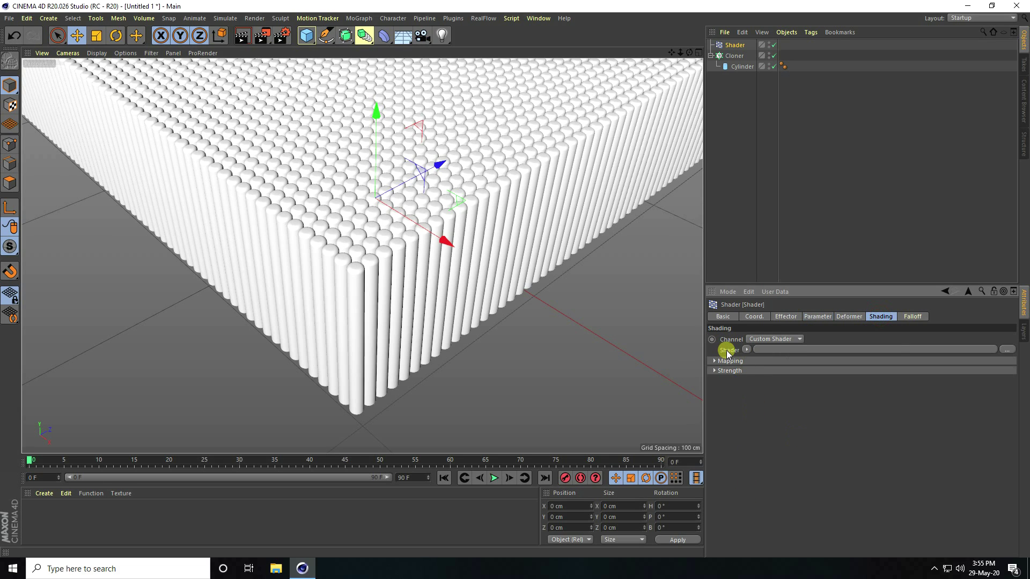
pyautogui.click(745, 351)
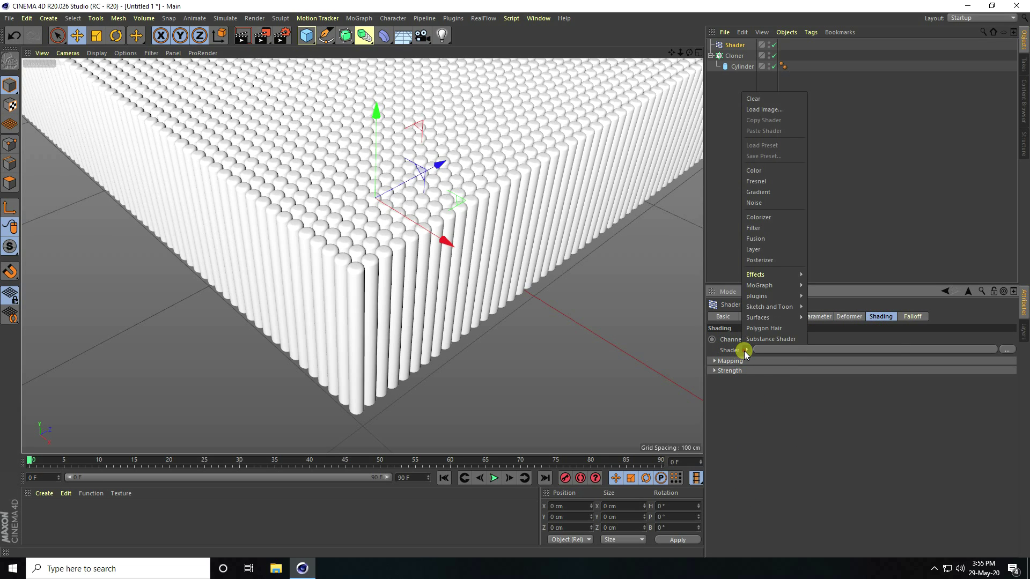
pyautogui.click(763, 203)
pyautogui.keyDown('alt'); pyautogui.moveTo(390, 294); pyautogui.dragTo(374, 316, button='middle'); pyautogui.keyUp('alt')
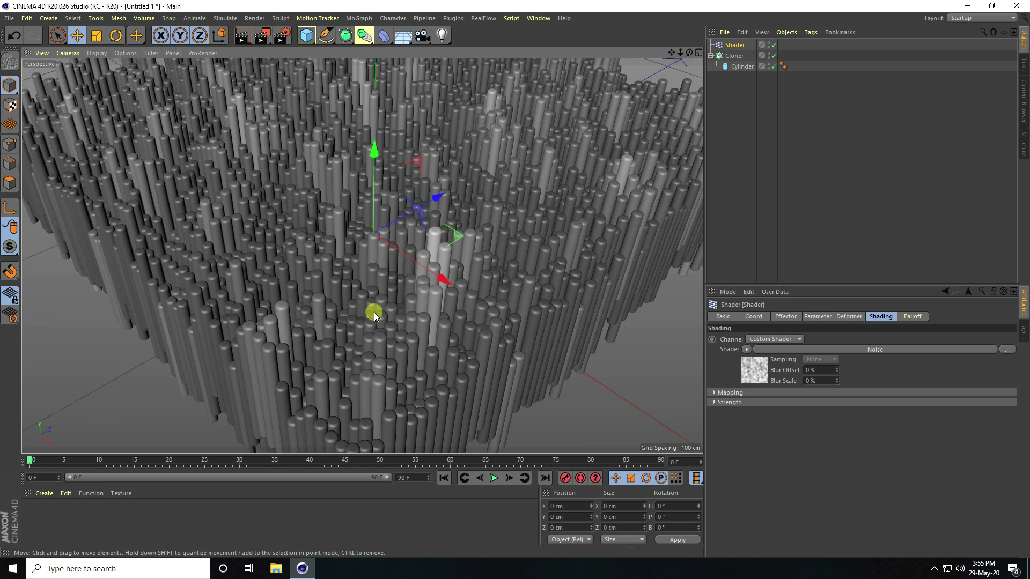
pyautogui.scroll(-2, 374, 316)
pyautogui.scroll(-5, 367, 209)
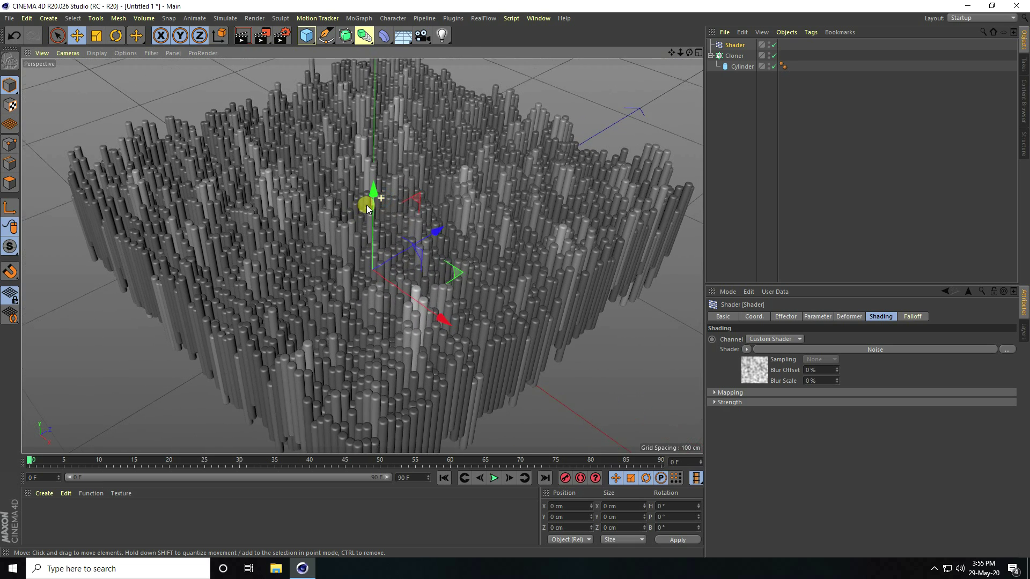
pyautogui.scroll(3, 367, 209)
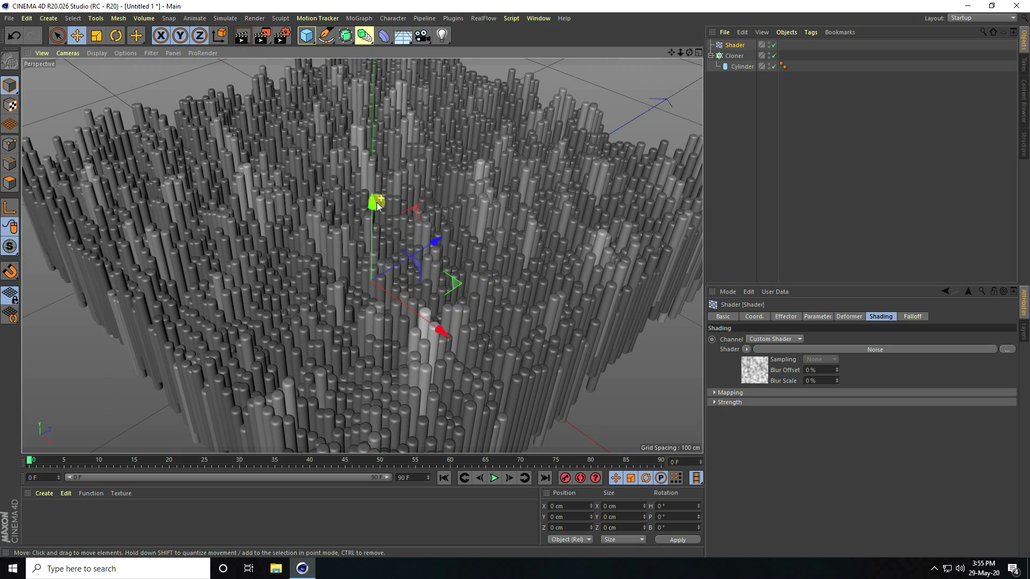
# Set the Noise shader's Global Scale to 1000% and preview the animation, returning to the first frame.
pyautogui.click(761, 375)
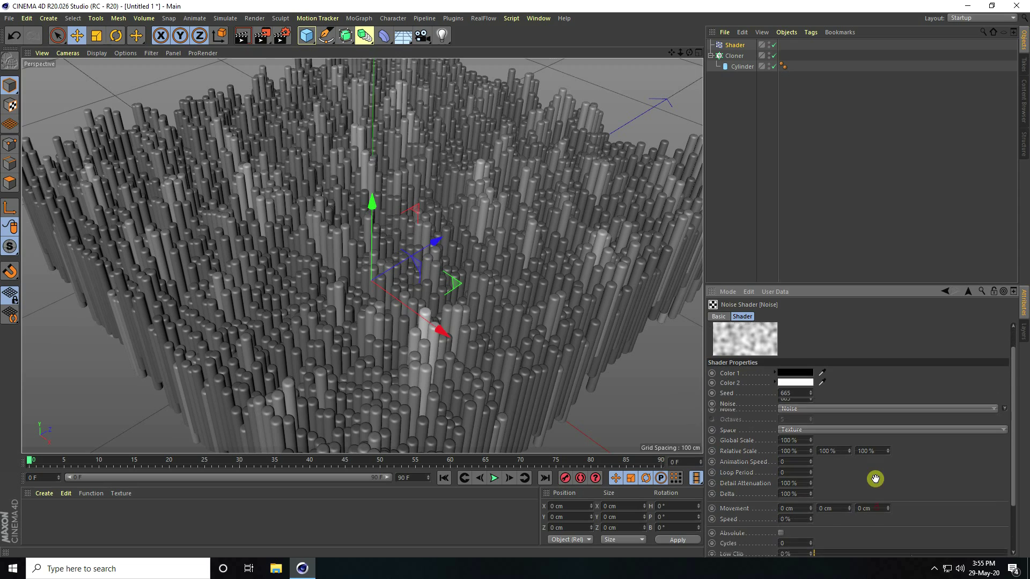
pyautogui.scroll(-2, 875, 479)
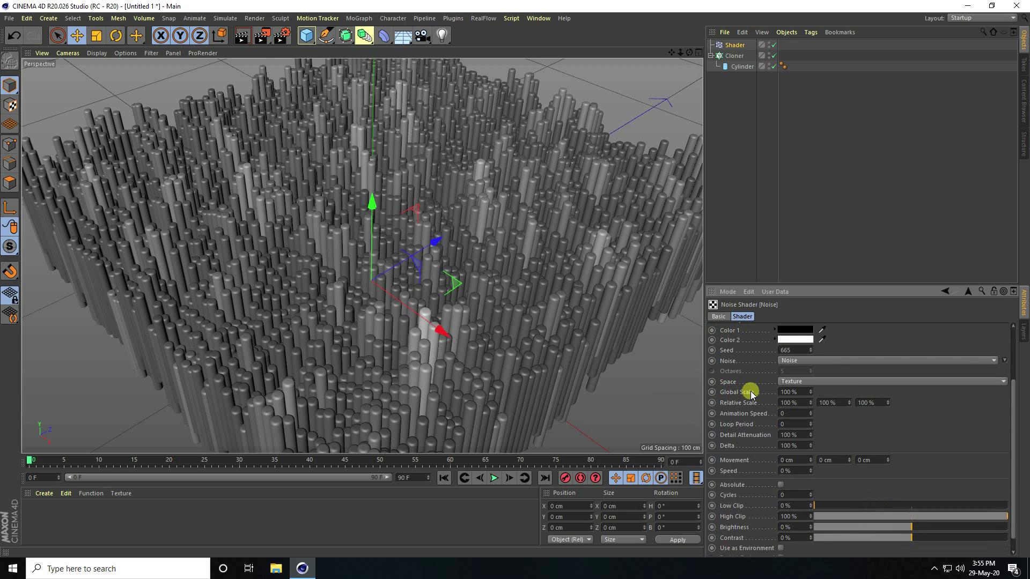
pyautogui.click(799, 392)
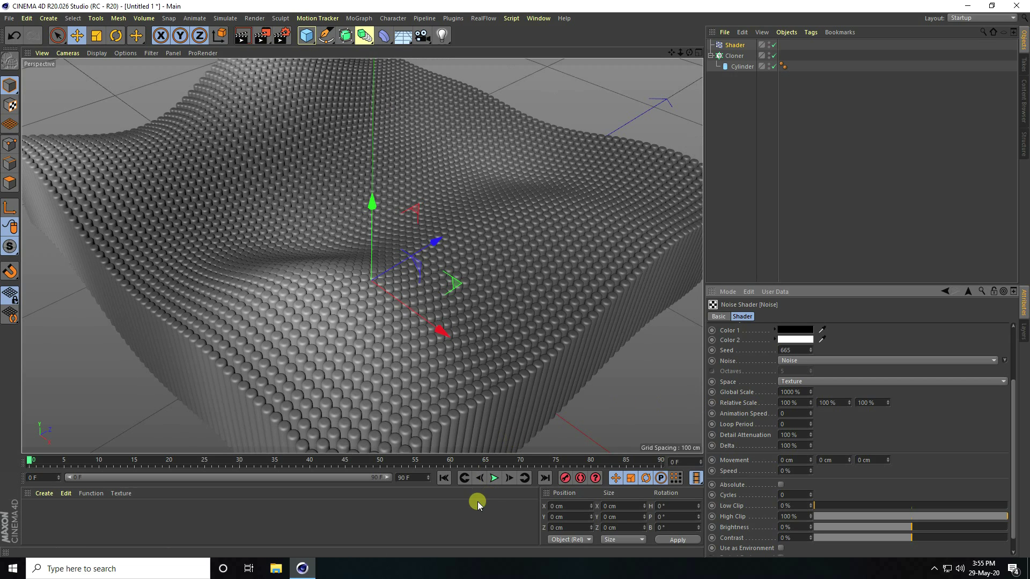
pyautogui.click(494, 479)
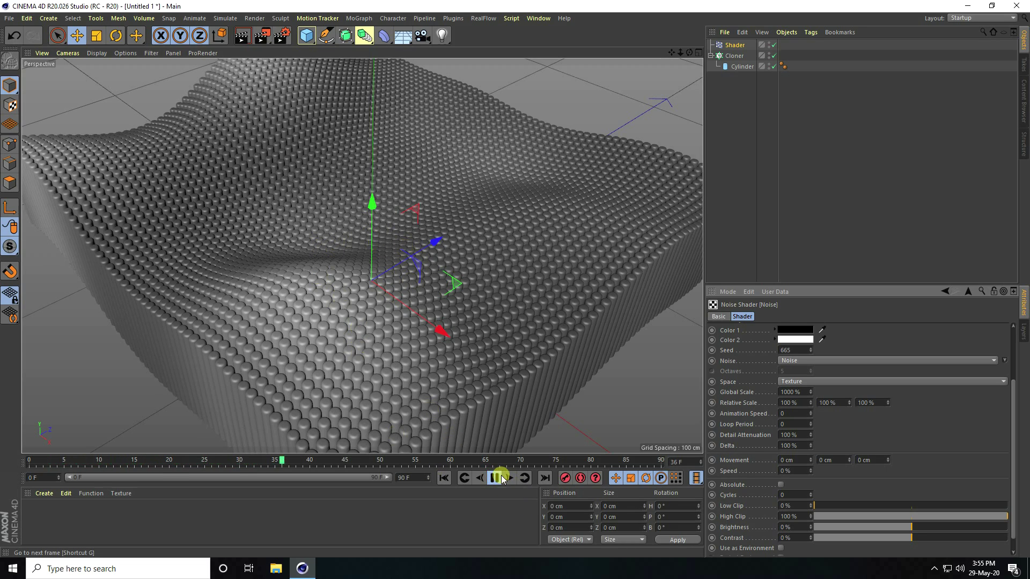
pyautogui.click(494, 479)
pyautogui.click(443, 478)
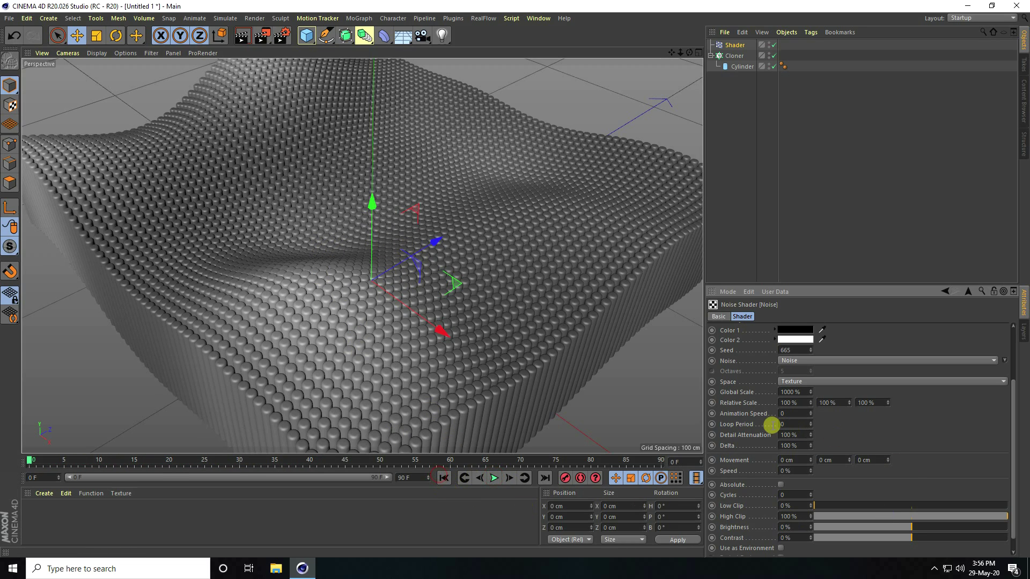
# Set the noise's Animation Speed to 1.5 and preview the wave motion.
pyautogui.click(786, 413)
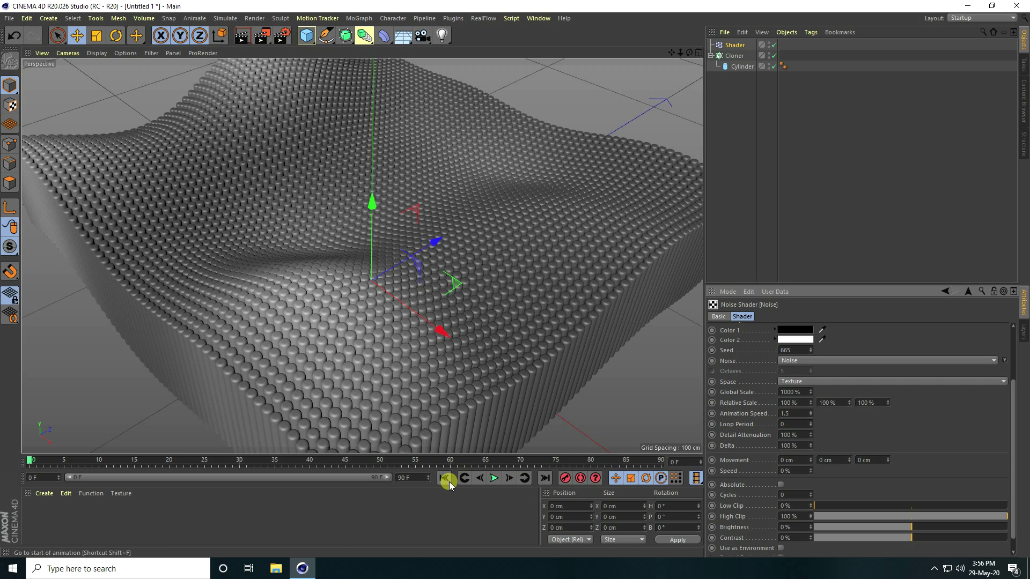
pyautogui.click(495, 478)
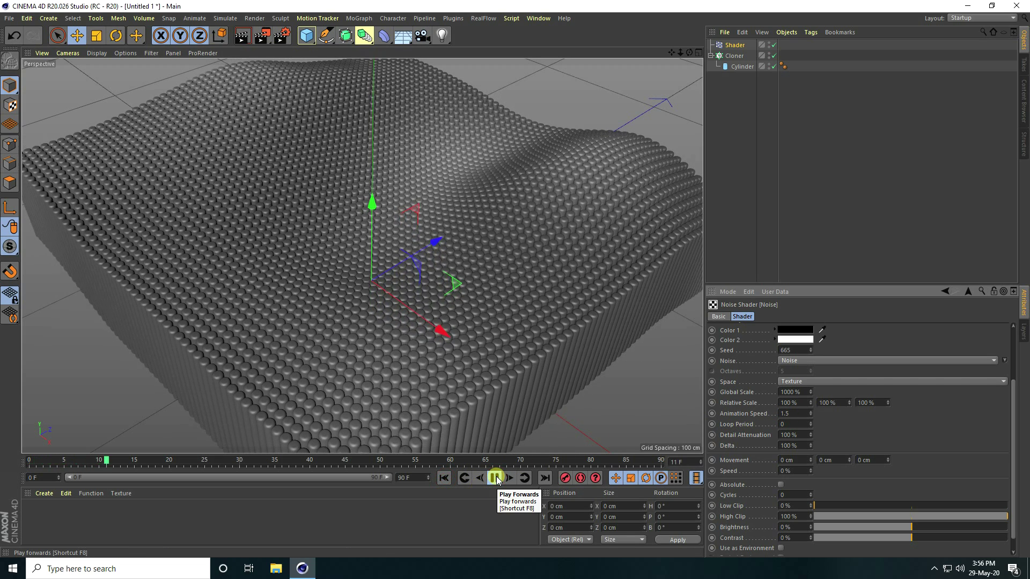
pyautogui.click(494, 478)
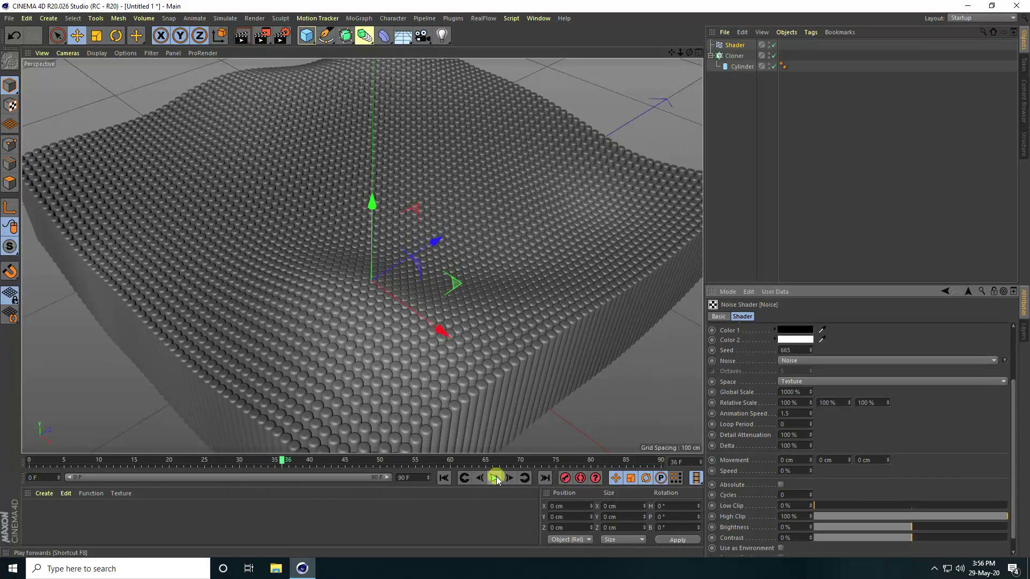
# Extend the timeline and its visible range to 500 frames, and play the animation from the start.
pyautogui.write('500')
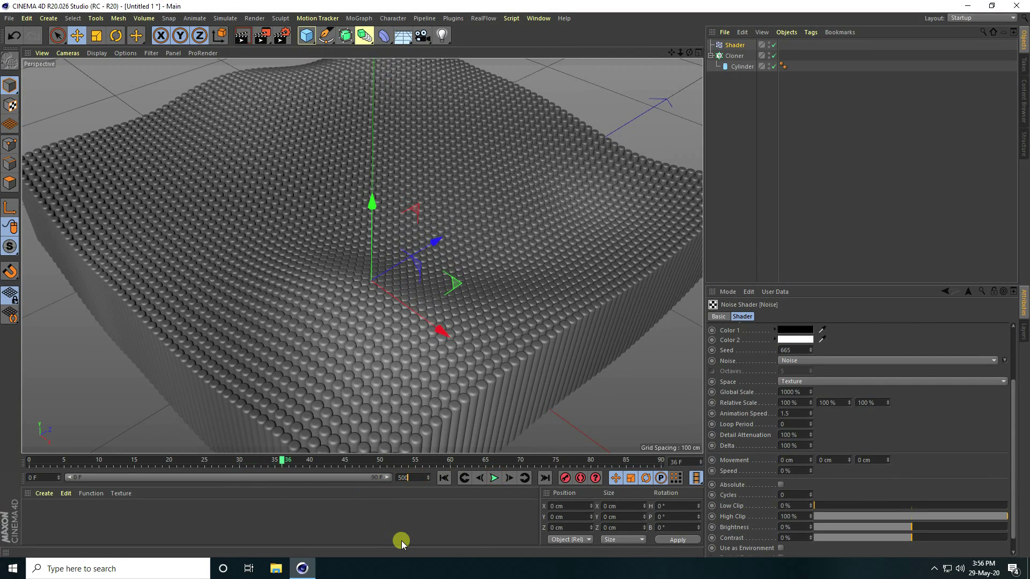
pyautogui.press('Return')
pyautogui.doubleClick(104, 475)
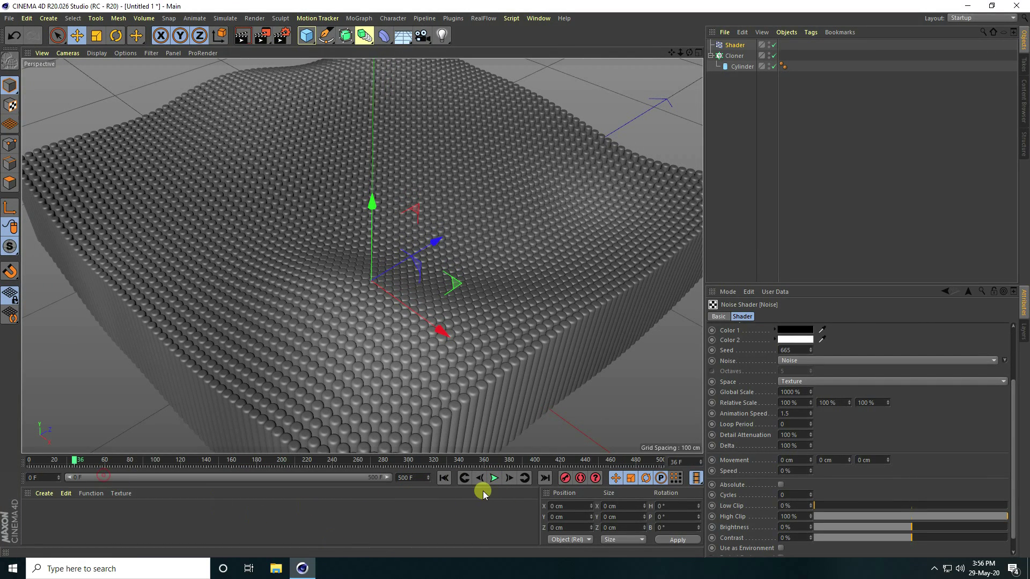
pyautogui.click(443, 478)
pyautogui.click(494, 479)
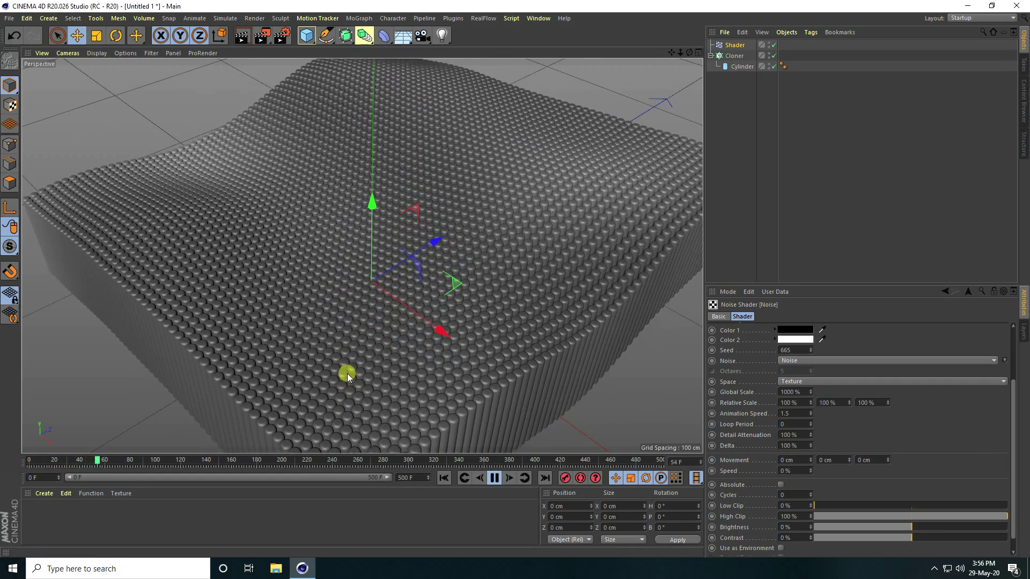
pyautogui.click(494, 479)
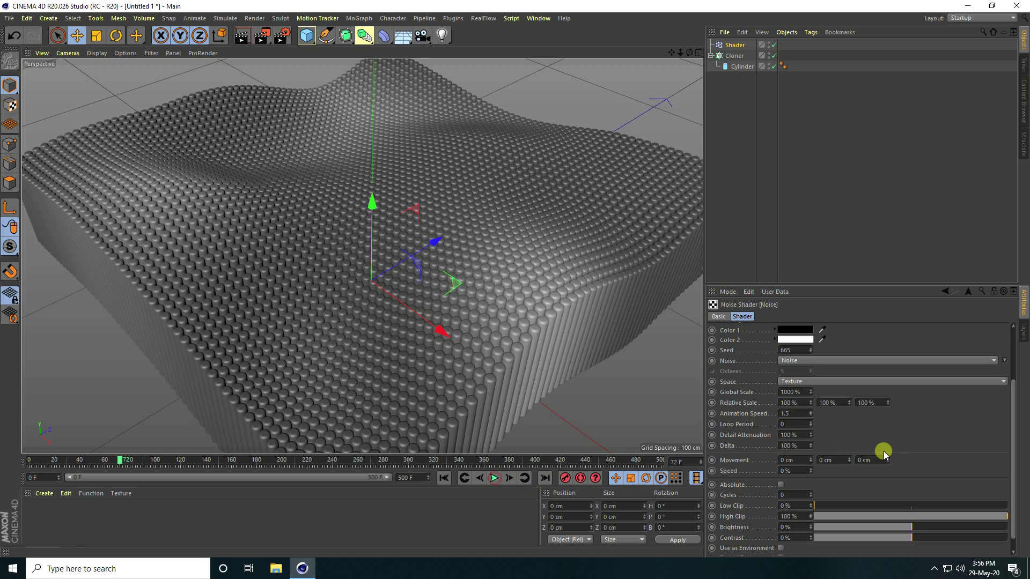
# Raise the noise's Low Clip to 30% and replay the animation from the first frame.
pyautogui.scroll(-1, 907, 473)
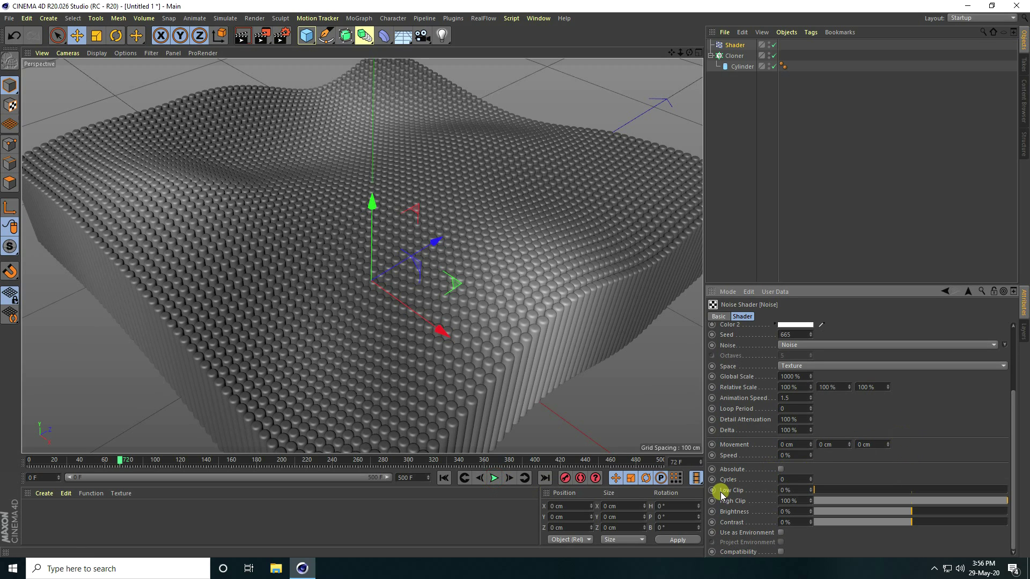
pyautogui.moveTo(819, 490); pyautogui.dragTo(873, 491)
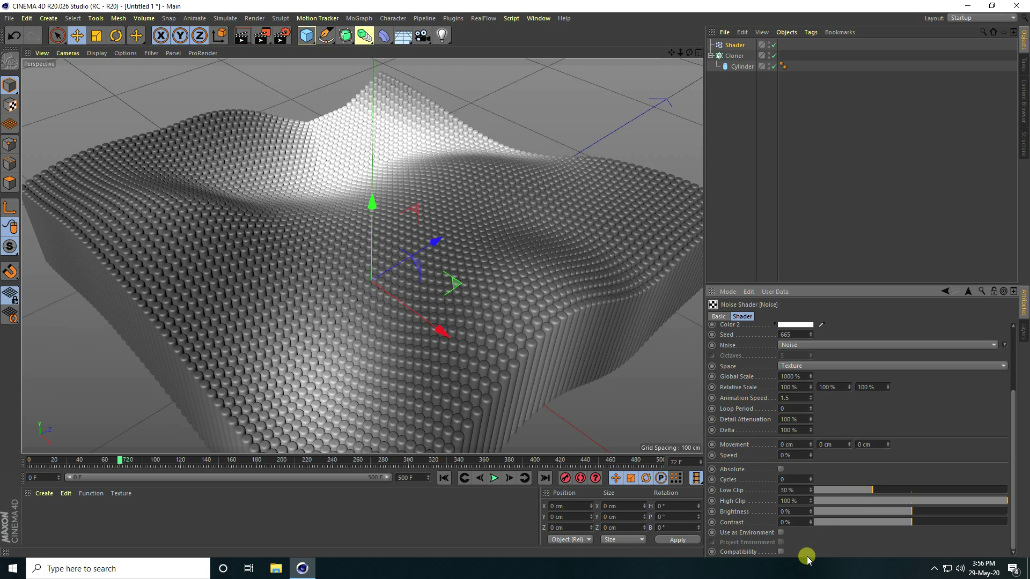
pyautogui.click(443, 479)
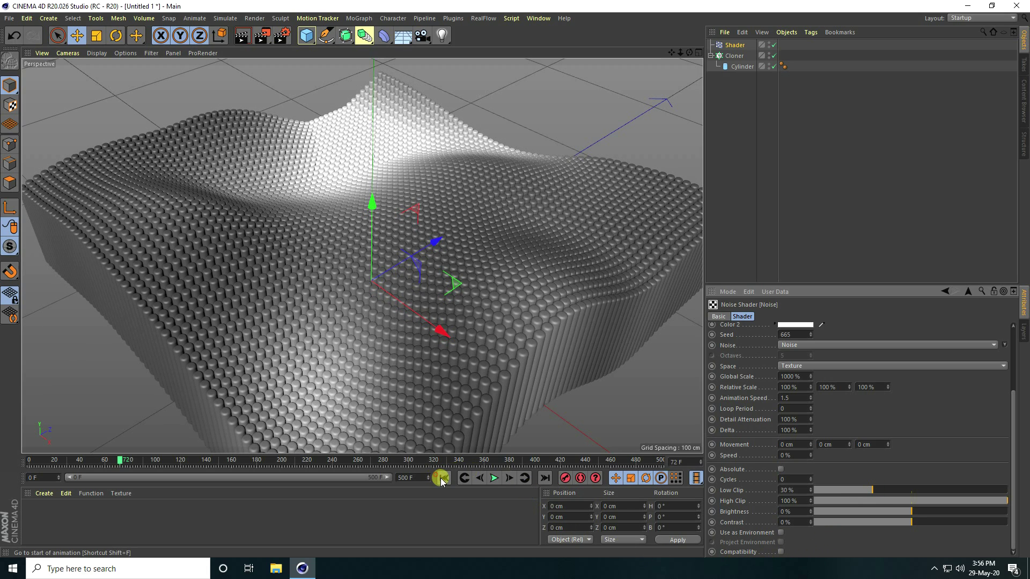
pyautogui.click(498, 480)
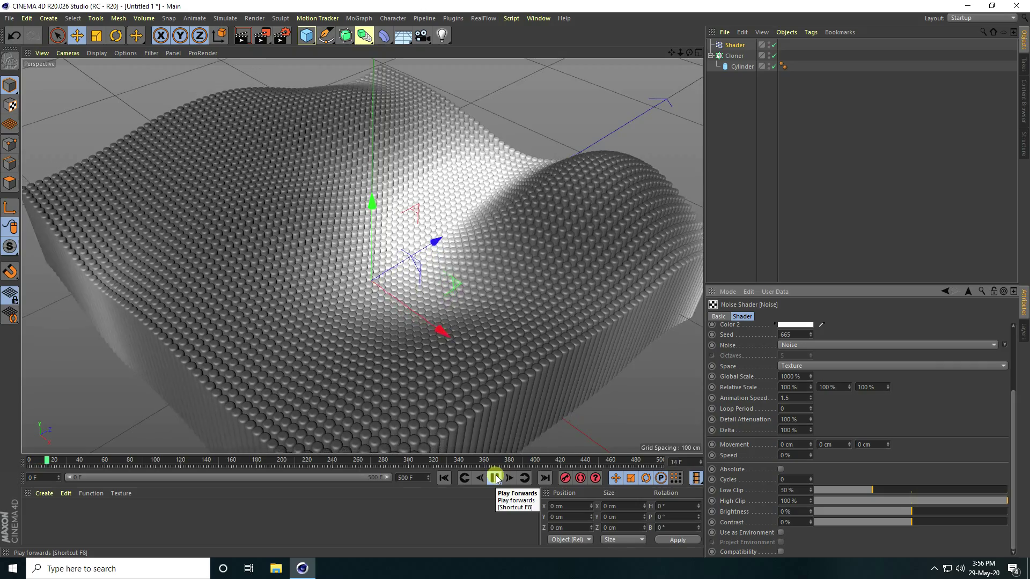
# Set the noise's Brightness to -5% and Contrast to 10%, and replay the animation from the start.
pyautogui.click(783, 511)
pyautogui.moveTo(912, 514); pyautogui.dragTo(907, 512)
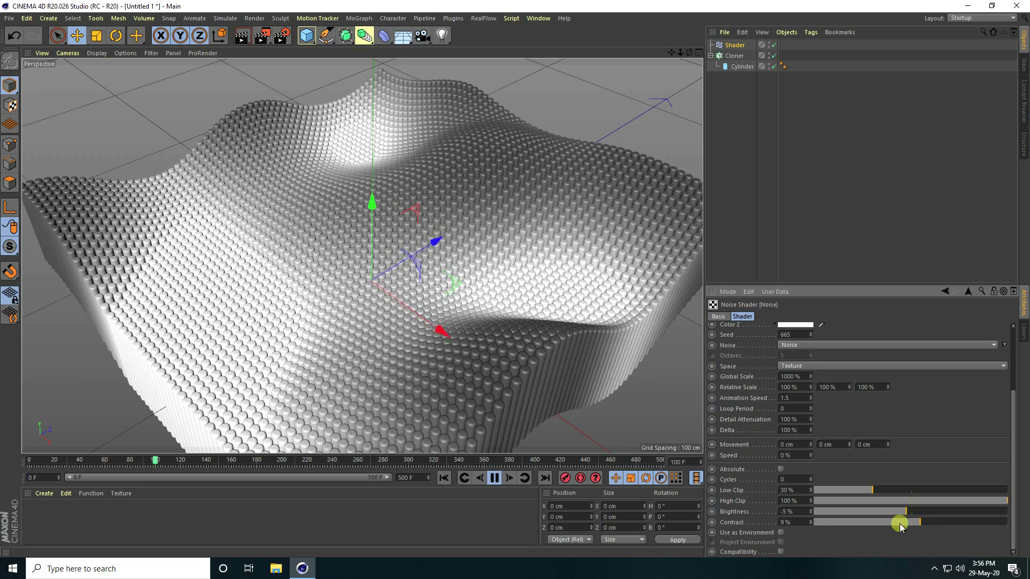
pyautogui.click(810, 520)
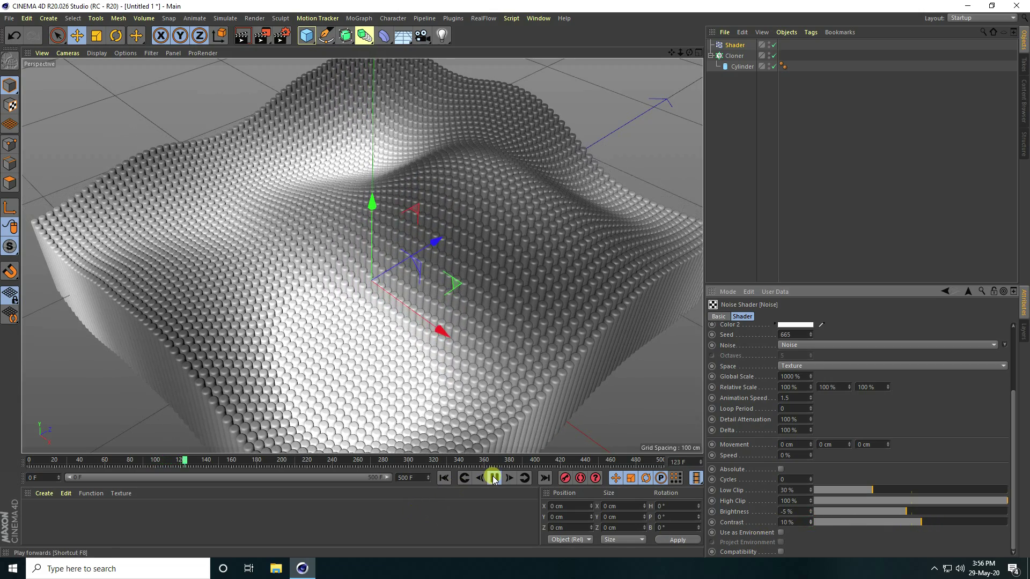
pyautogui.click(441, 478)
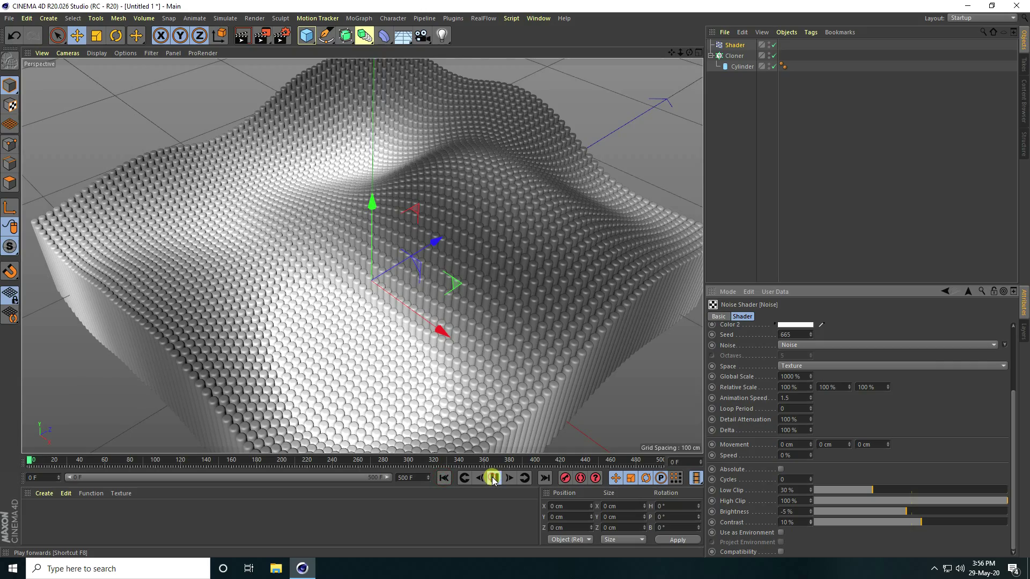
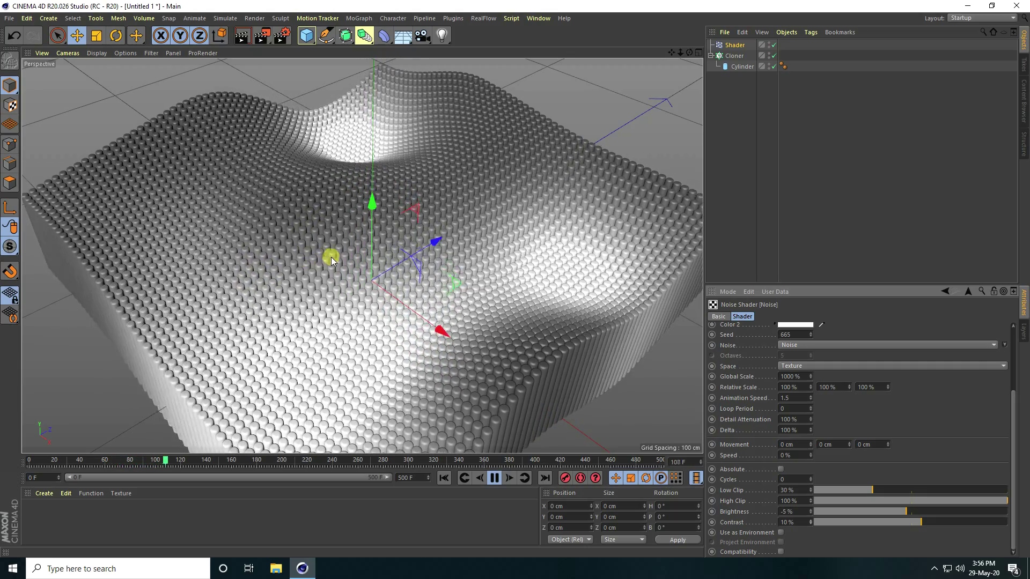
pyautogui.click(496, 478)
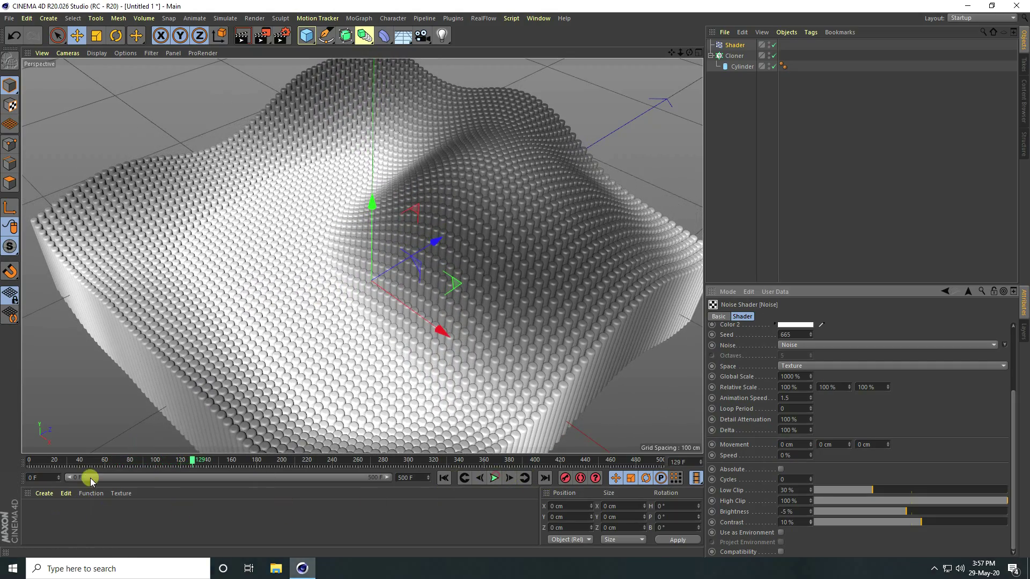
# Create a new standard material.
pyautogui.click(43, 493)
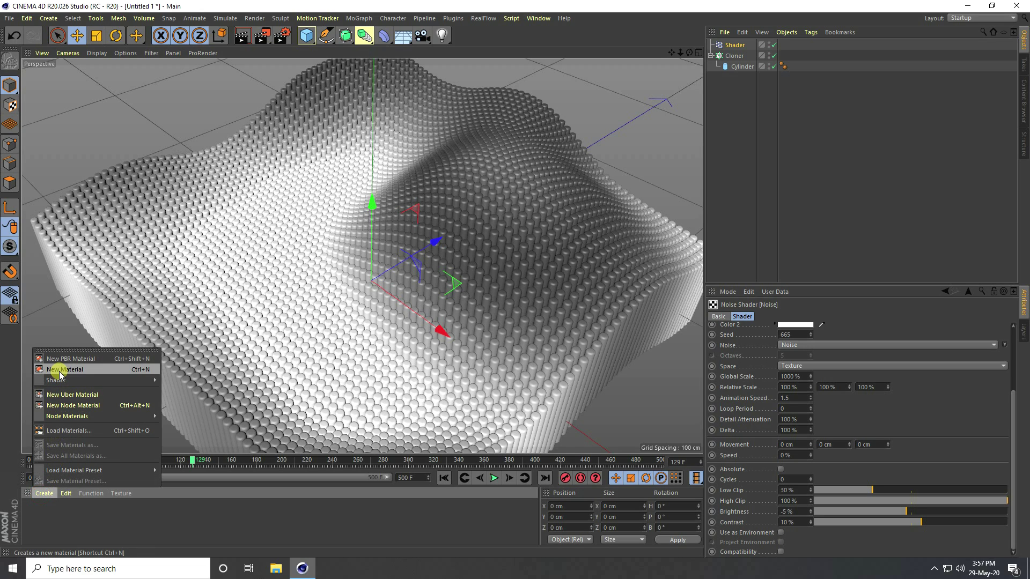
pyautogui.click(102, 370)
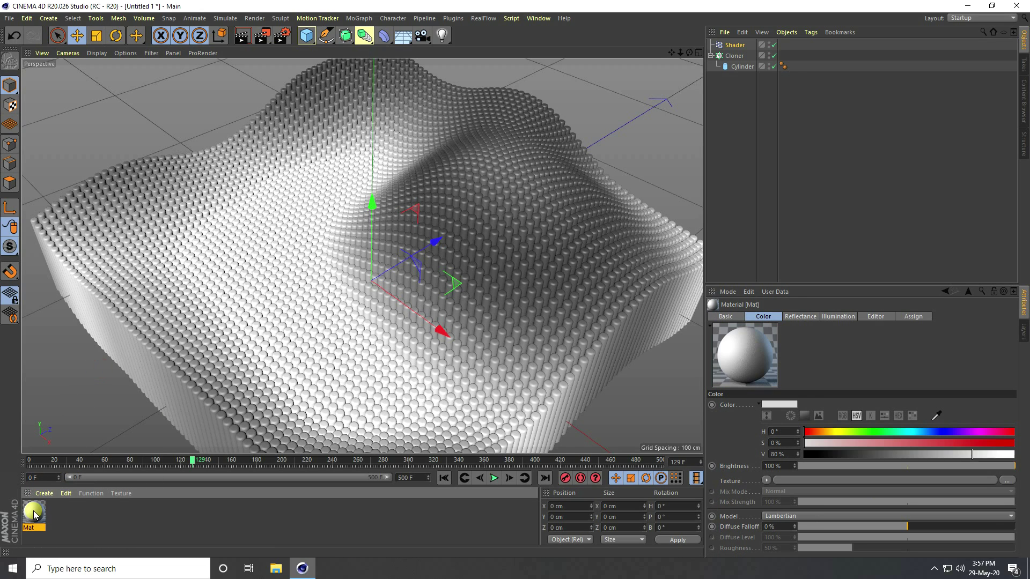
# Load a Colorizer shader as the texture of the material's Color channel.
pyautogui.doubleClick(34, 515)
pyautogui.moveTo(316, 69); pyautogui.dragTo(610, 58)
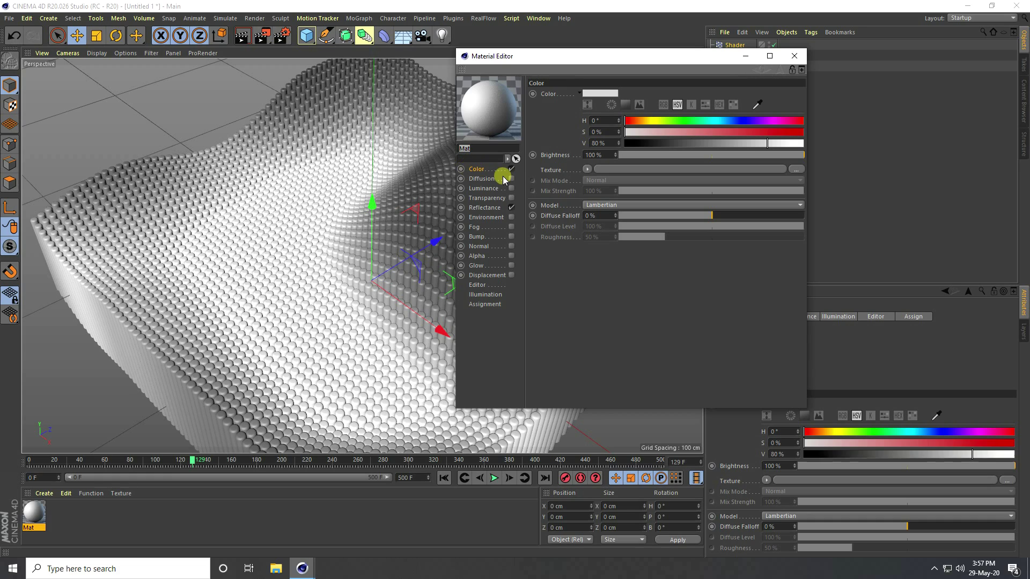
pyautogui.click(587, 170)
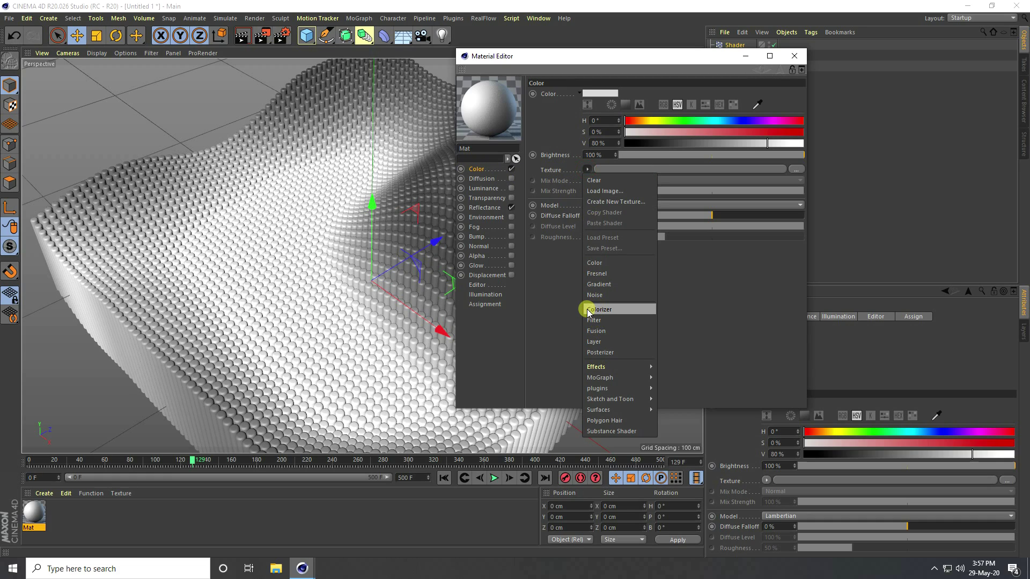
pyautogui.click(617, 310)
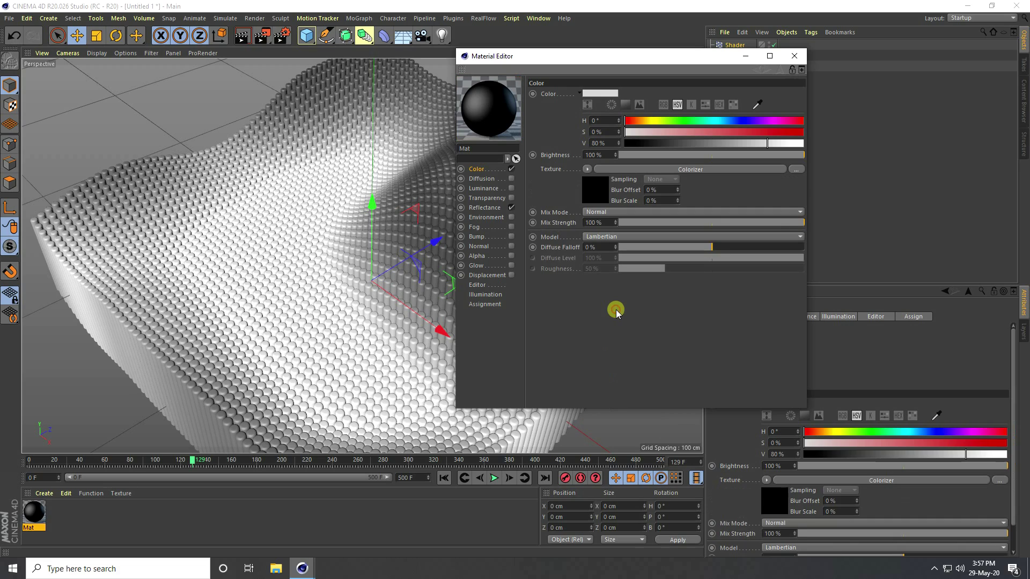
# Set the Colorizer's texture to the MoGraph Color Shader.
pyautogui.click(596, 189)
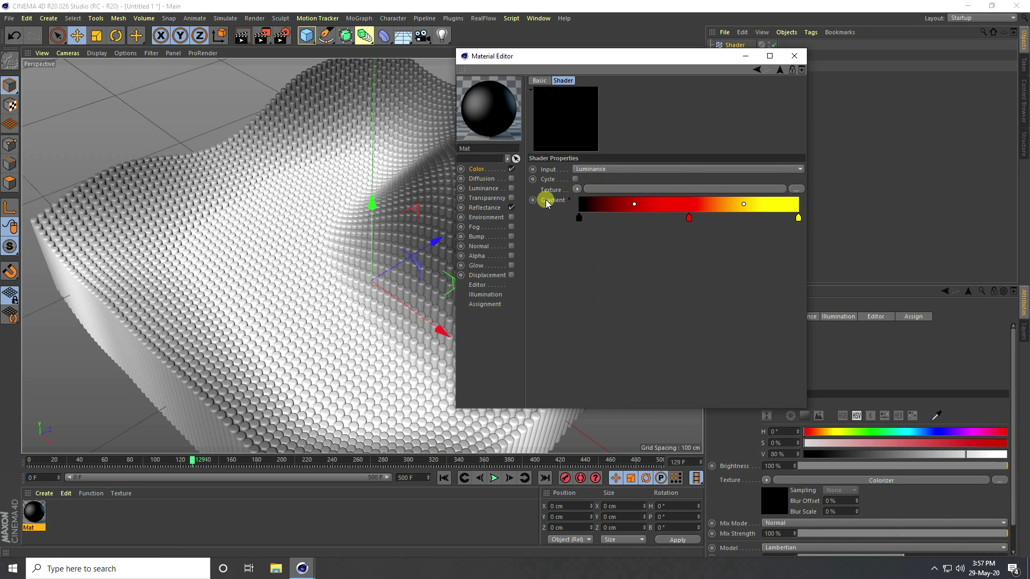
pyautogui.click(577, 189)
pyautogui.moveTo(593, 388)
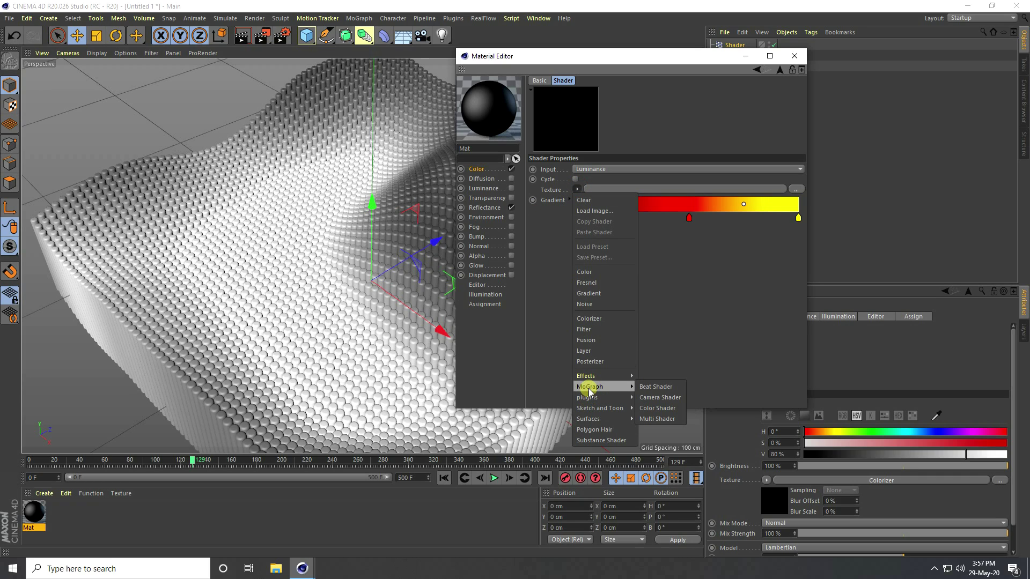
pyautogui.click(657, 408)
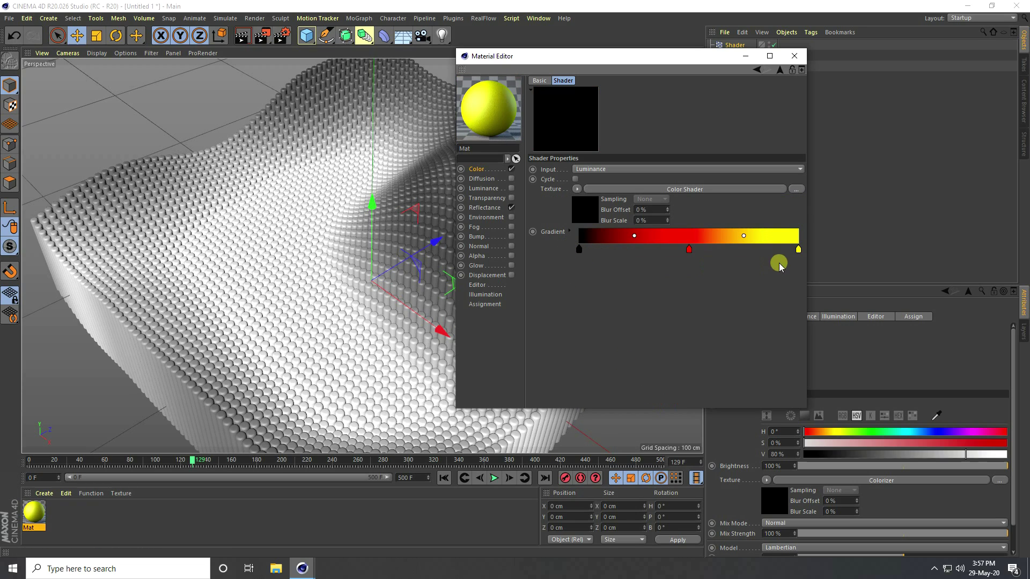
# Recolor the Colorizer gradient's black start knot to orange with H 25°, S 100% and V 100%.
pyautogui.doubleClick(579, 251)
pyautogui.click(517, 262)
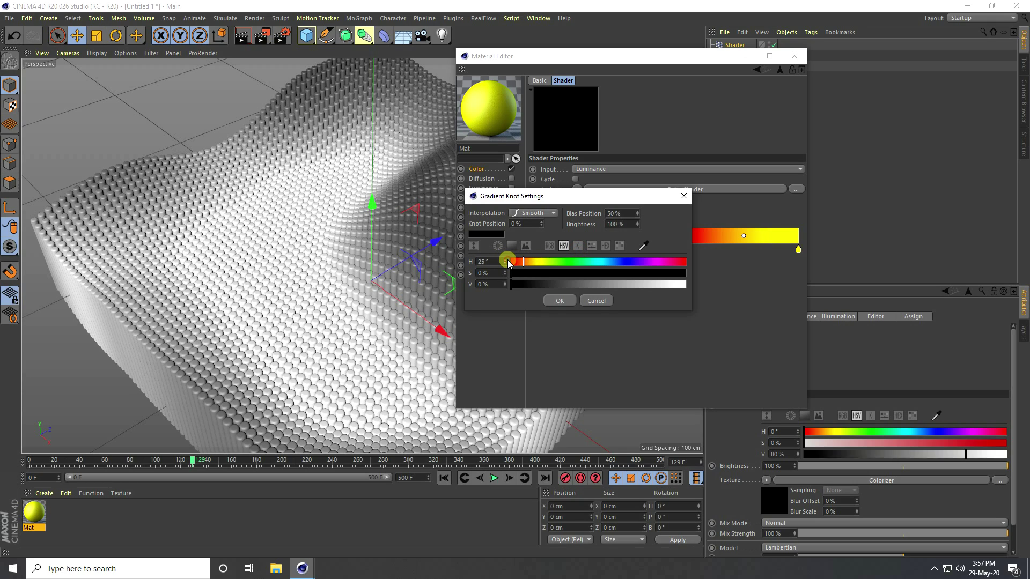
pyautogui.moveTo(540, 272); pyautogui.dragTo(782, 284)
pyautogui.click(682, 285)
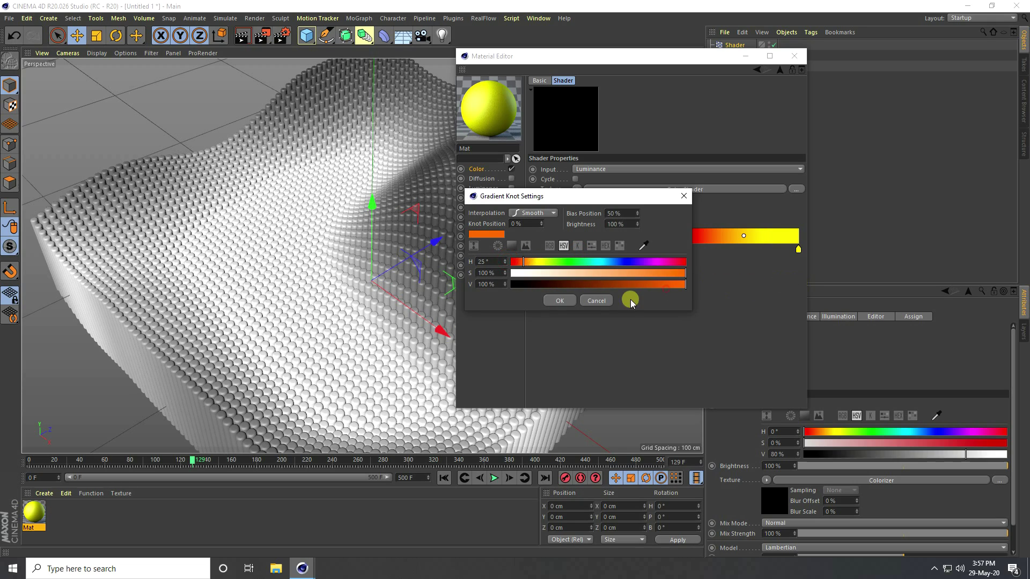
pyautogui.click(559, 300)
# Add a gradient knot at about 26% and color it yellow with H 48°, S 100% and V 100%.
pyautogui.moveTo(679, 255); pyautogui.dragTo(644, 257)
pyautogui.doubleClick(636, 251)
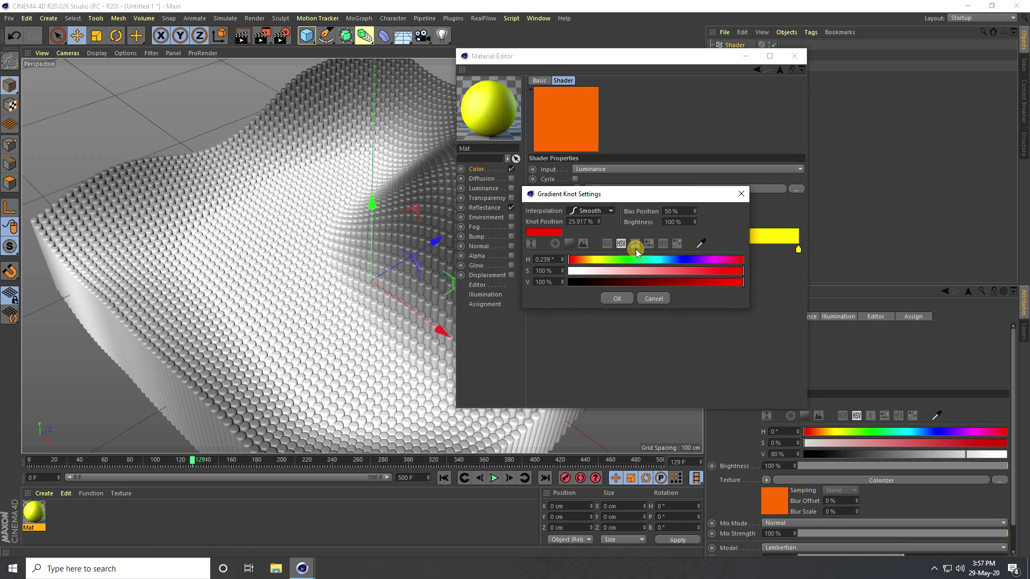
pyautogui.click(587, 261)
pyautogui.moveTo(587, 261); pyautogui.dragTo(591, 263)
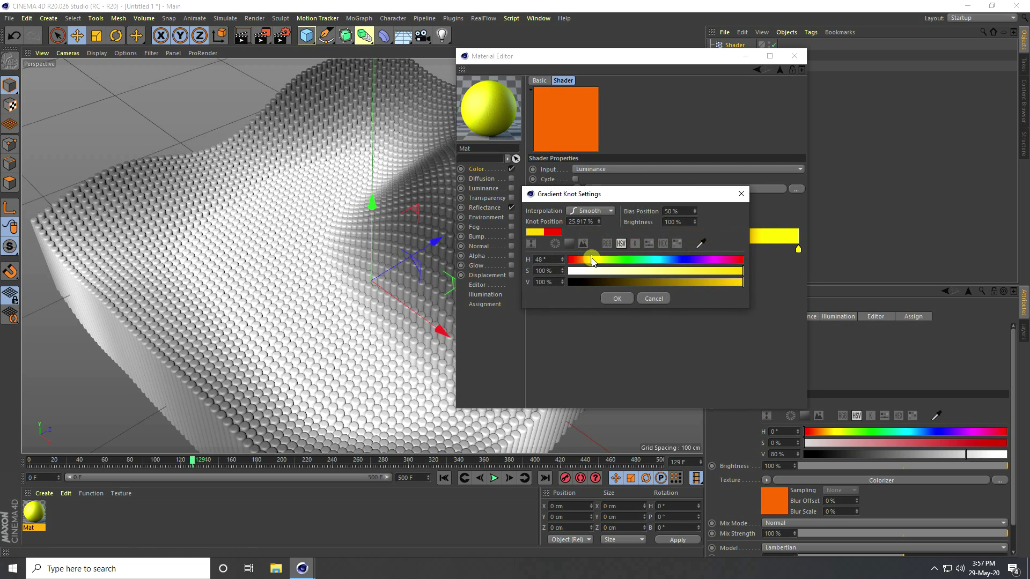
pyautogui.click(619, 301)
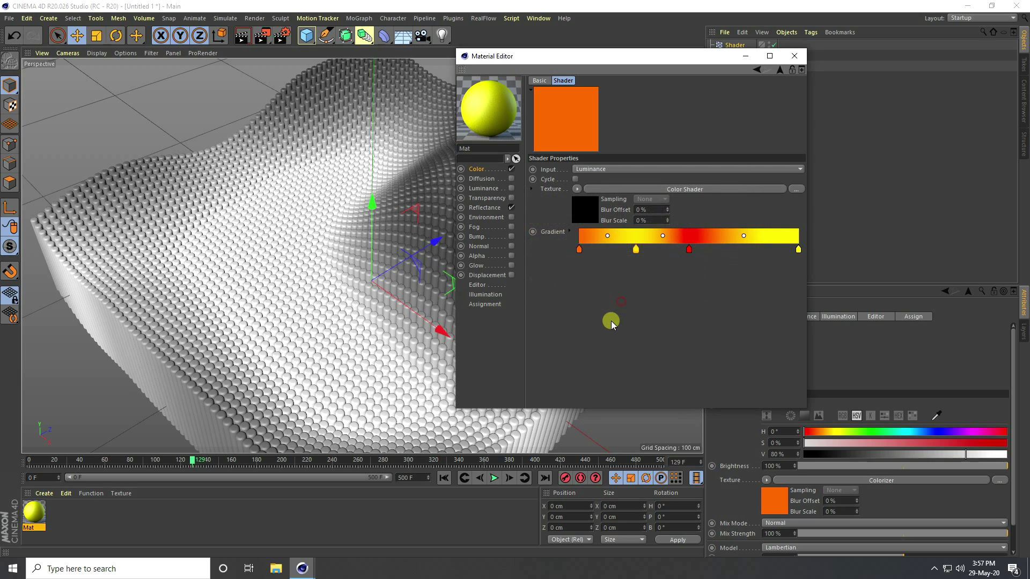
# Move the gradient's red middle knot to about 54.5% and make it white with S 0% and V 100%.
pyautogui.moveTo(688, 250); pyautogui.dragTo(698, 255)
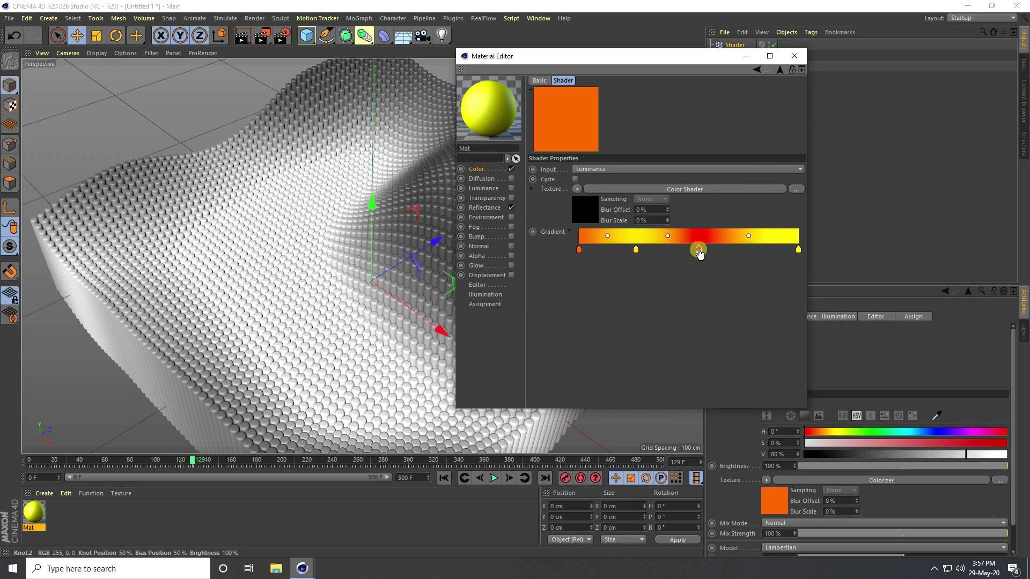
pyautogui.doubleClick(698, 251)
pyautogui.click(648, 272)
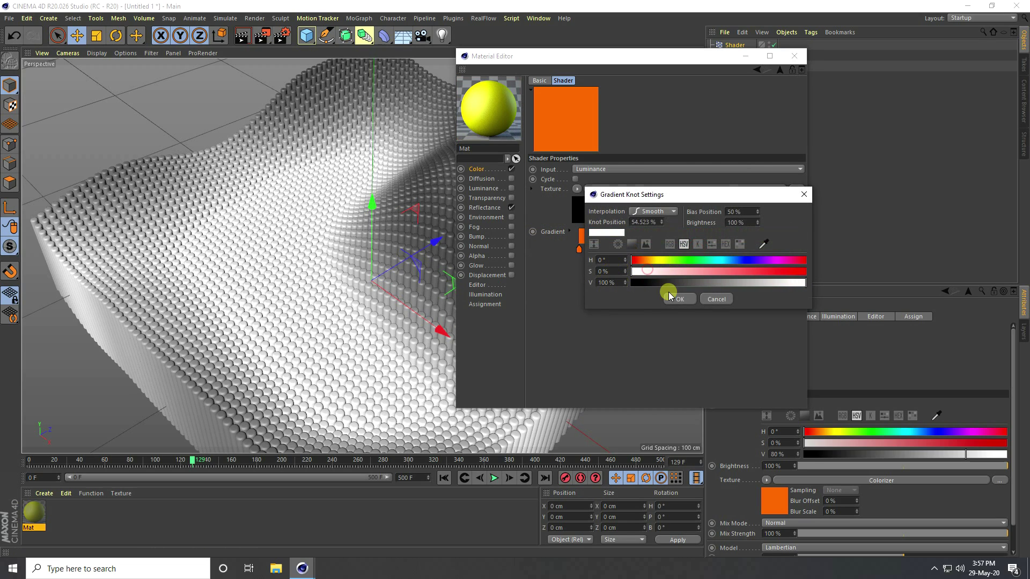
pyautogui.click(679, 299)
# Make the gradient's end knot dark grey with S 0% and V 19%, and shift the white and yellow knots slightly toward it.
pyautogui.doubleClick(798, 249)
pyautogui.click(762, 261)
pyautogui.moveTo(762, 263); pyautogui.dragTo(713, 261)
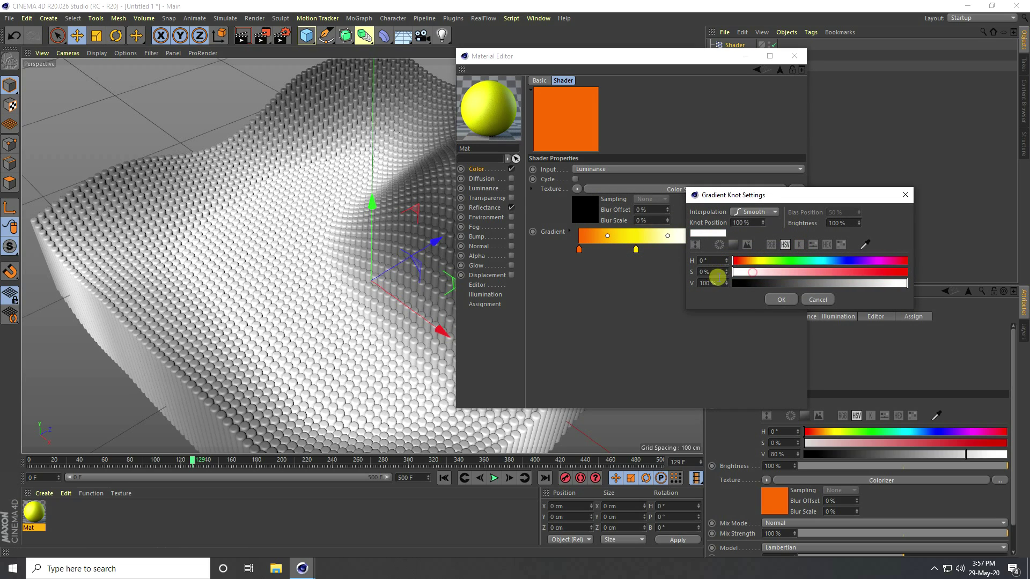
pyautogui.click(759, 283)
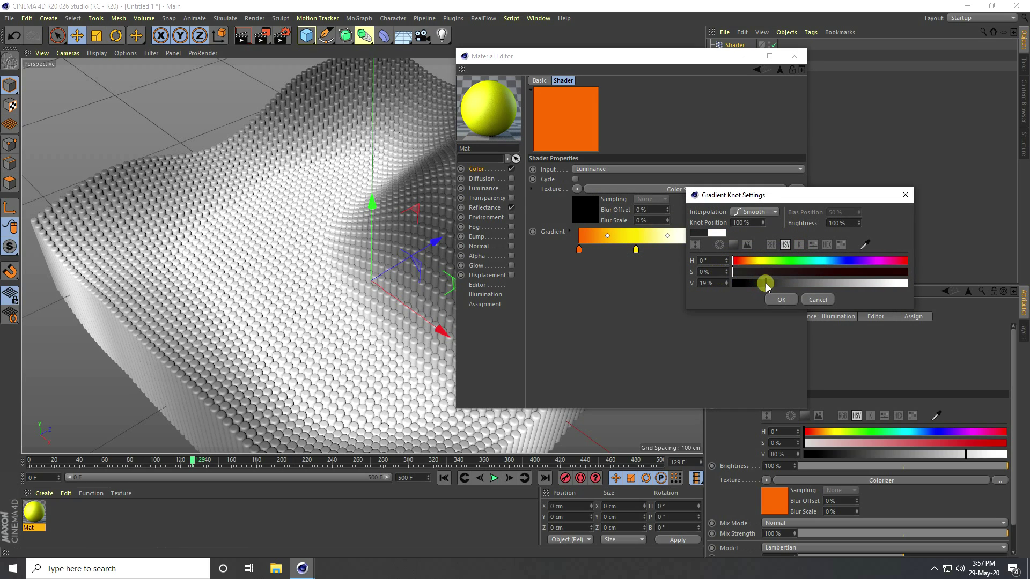
pyautogui.click(781, 299)
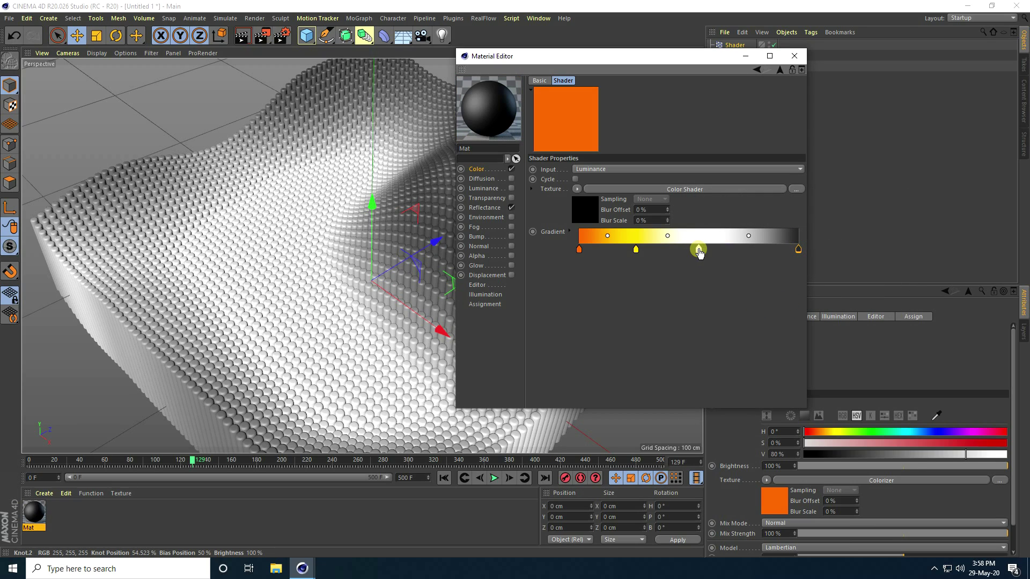
pyautogui.moveTo(707, 256); pyautogui.dragTo(722, 256)
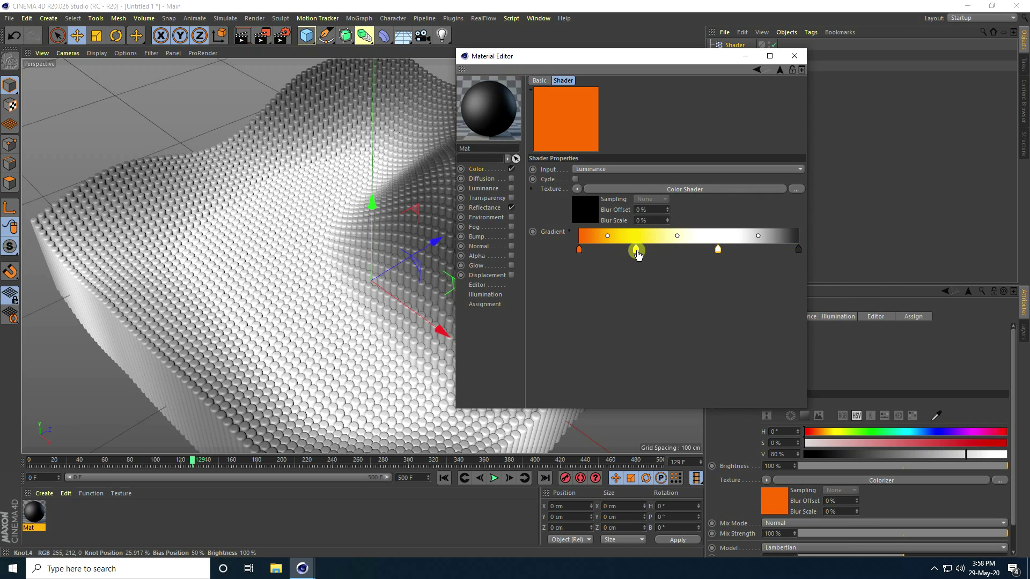
pyautogui.click(766, 107)
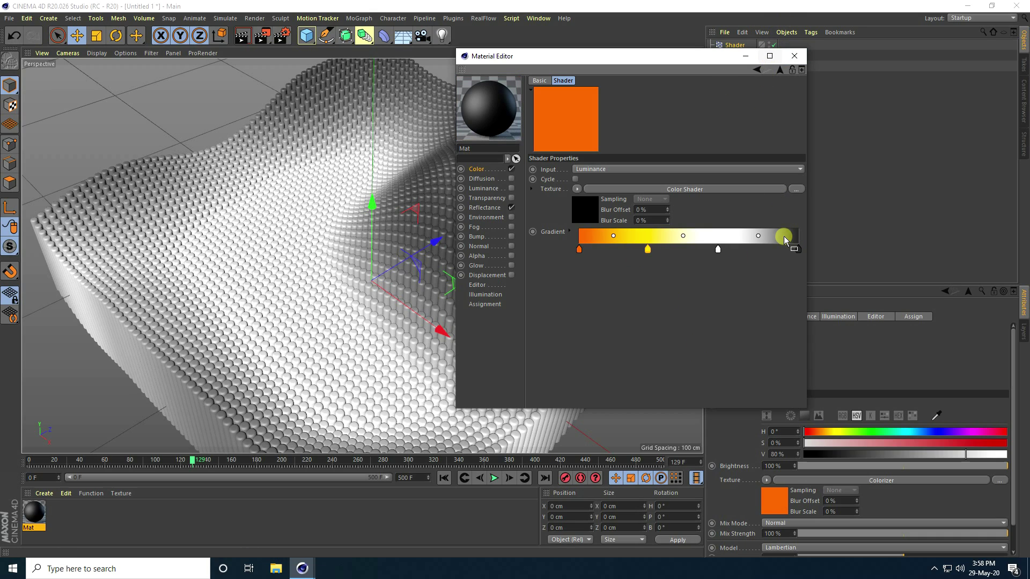
# Add a Reflection (Legacy) layer to the material's Reflectance with a layer color Brightness of 30%, and close the material's settings.
pyautogui.click(486, 208)
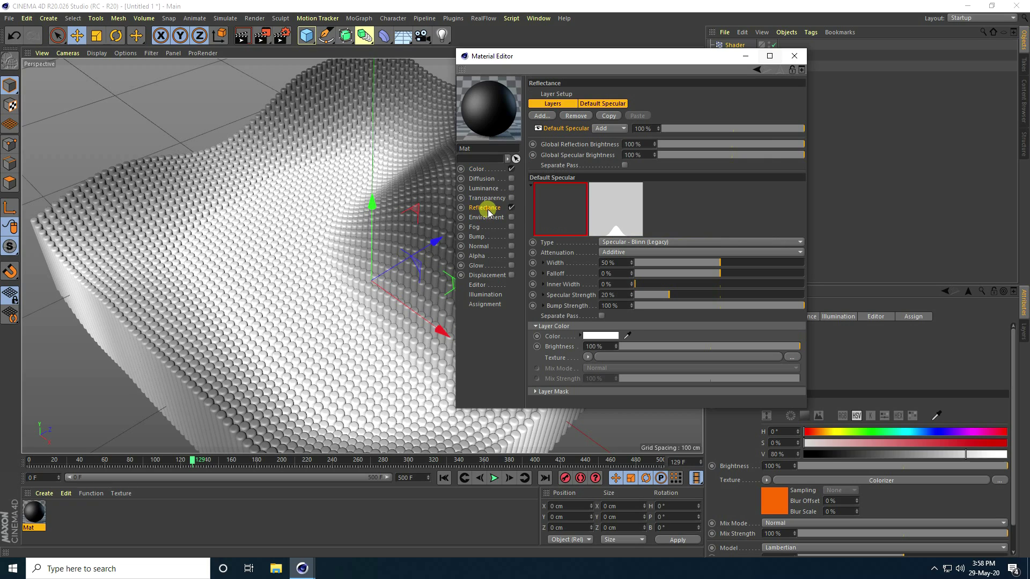
pyautogui.click(570, 159)
pyautogui.click(541, 117)
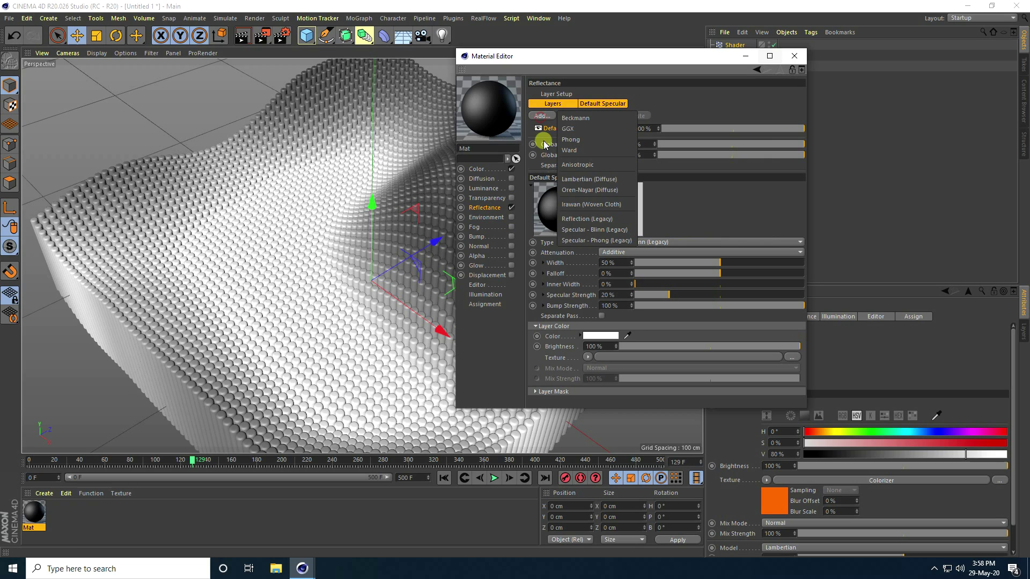
pyautogui.click(595, 220)
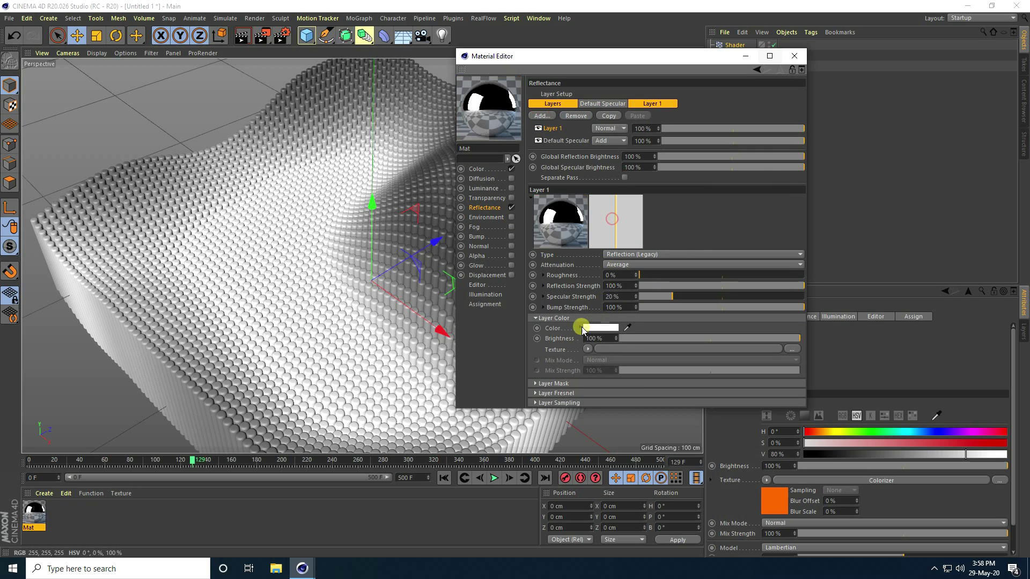
pyautogui.write('30')
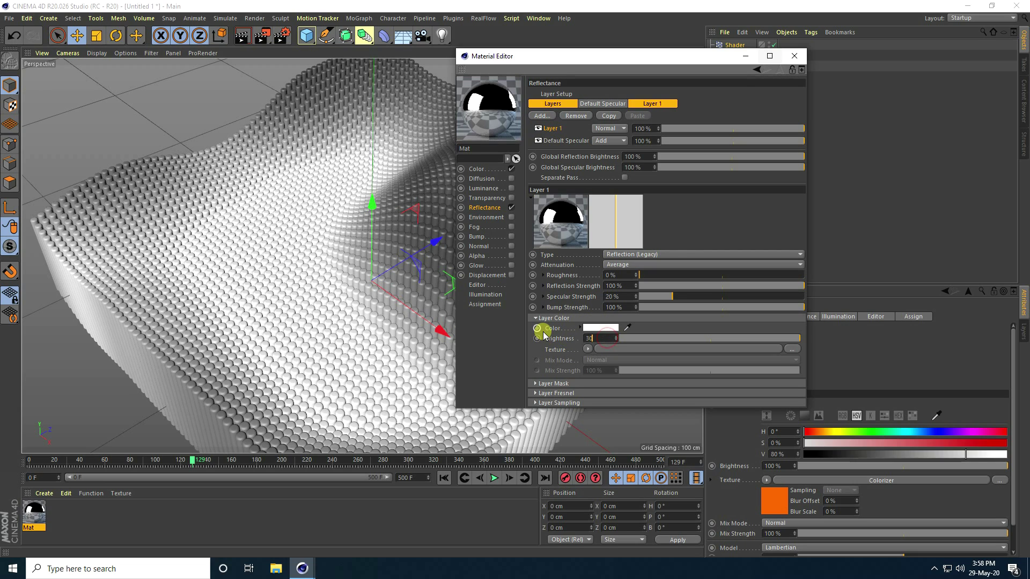
pyautogui.press('Return')
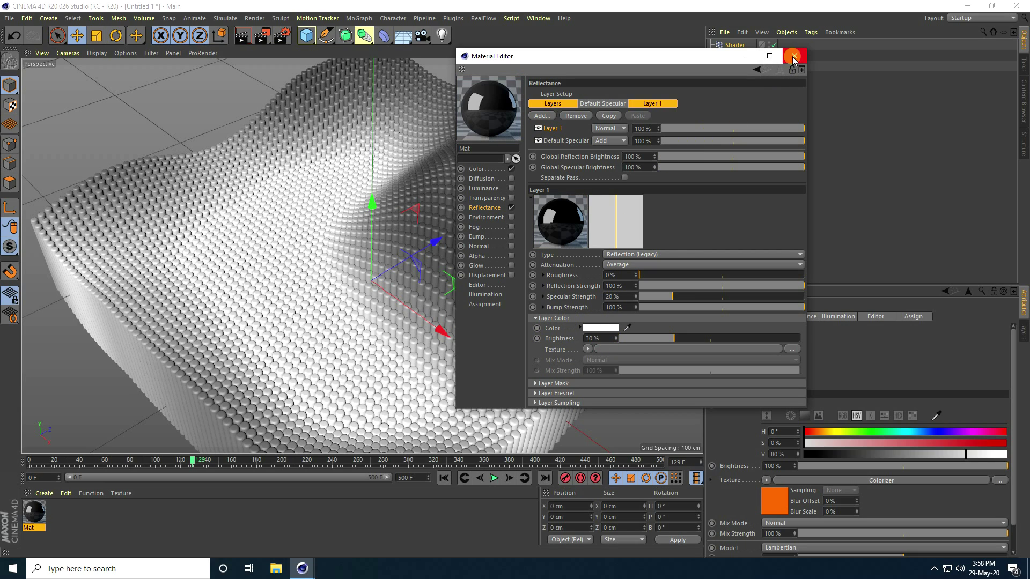
pyautogui.click(794, 57)
# Apply the material to the Cloner, and play the animation to preview the colors before stopping it.
pyautogui.moveTo(32, 521); pyautogui.dragTo(717, 91)
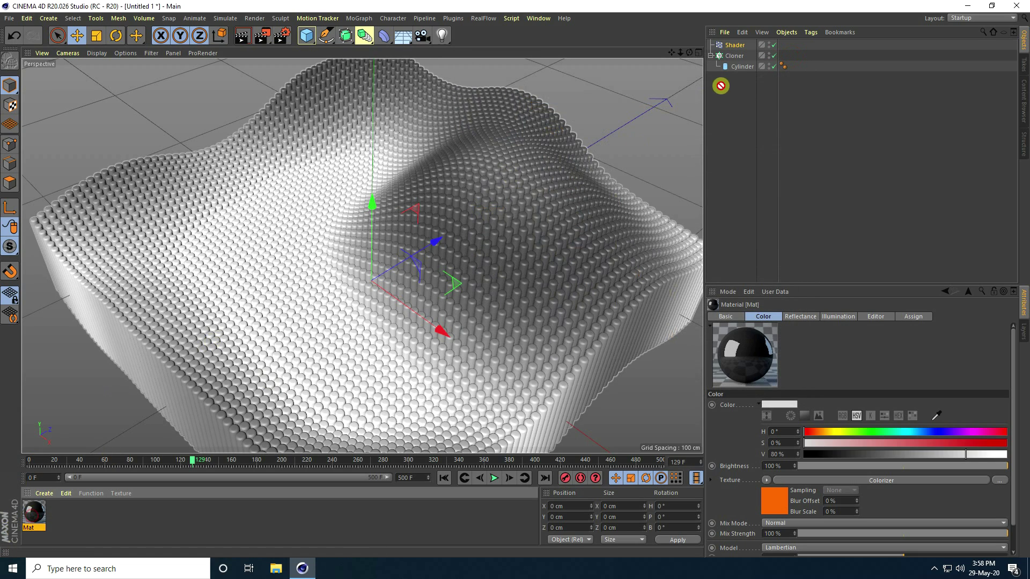
pyautogui.moveTo(742, 55); pyautogui.dragTo(741, 55)
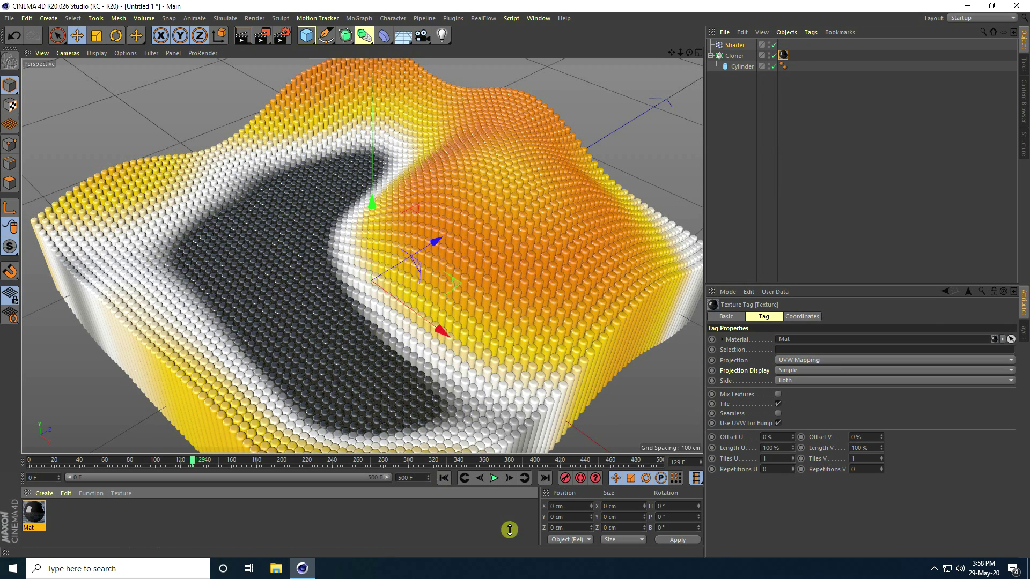
pyautogui.click(495, 479)
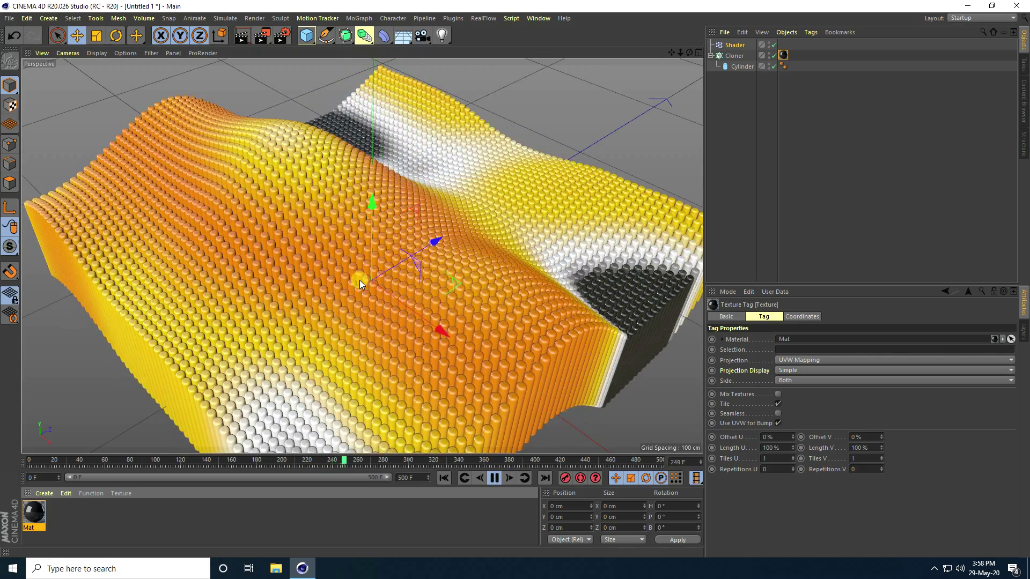
pyautogui.click(494, 478)
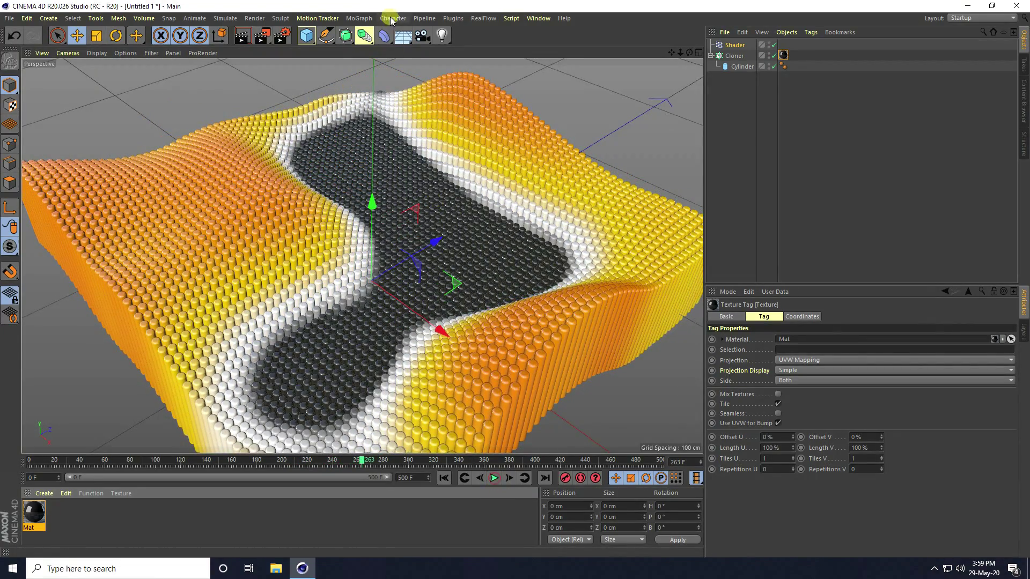
# Add a Sky object and create a second standard material.
pyautogui.click(403, 36)
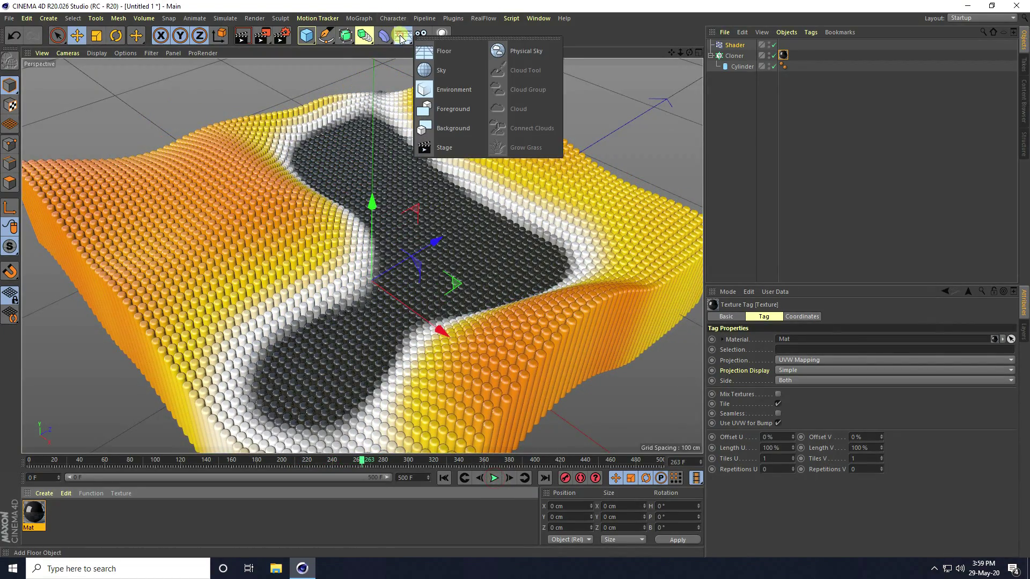
pyautogui.click(444, 70)
pyautogui.click(44, 493)
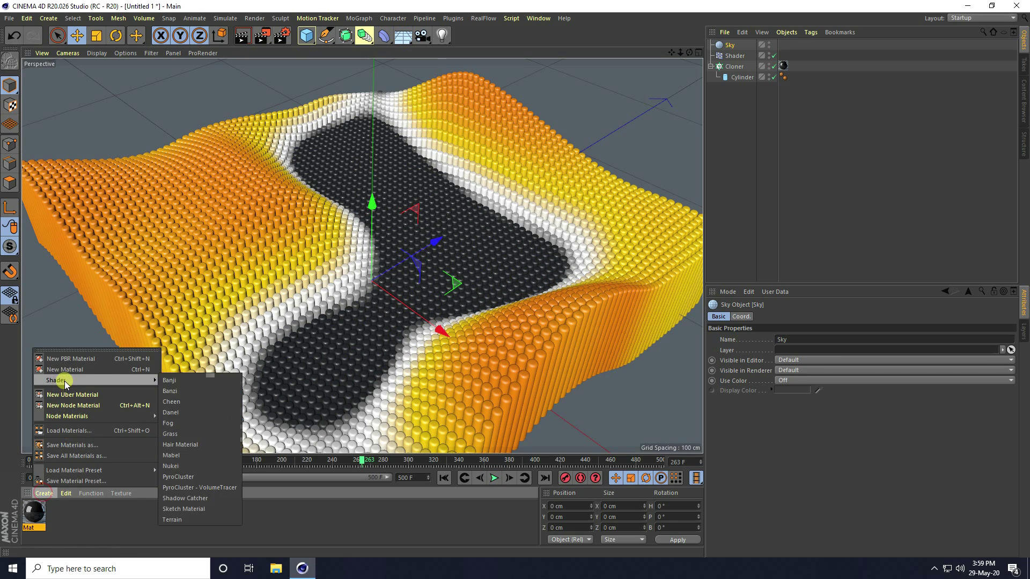
pyautogui.click(109, 369)
# Disable Color and Reflectance on the new material Mat.1 and enable its Luminance channel.
pyautogui.doubleClick(34, 512)
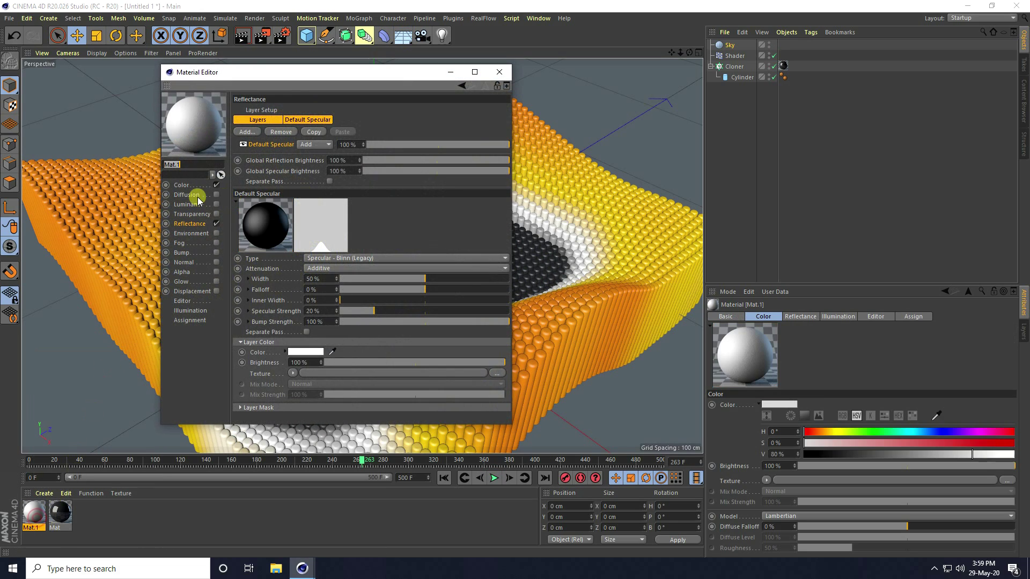
pyautogui.click(217, 185)
pyautogui.click(216, 224)
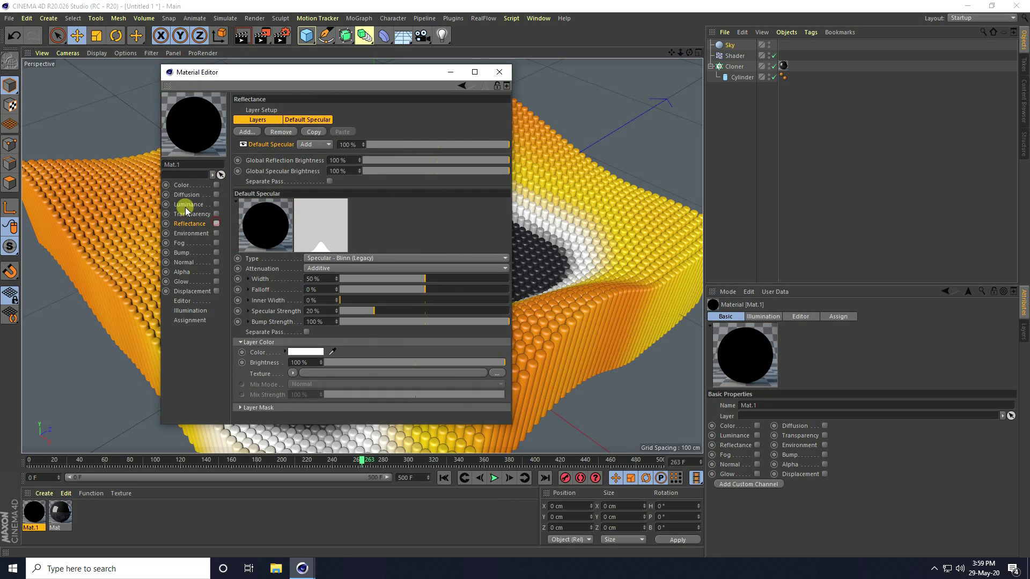
pyautogui.click(216, 204)
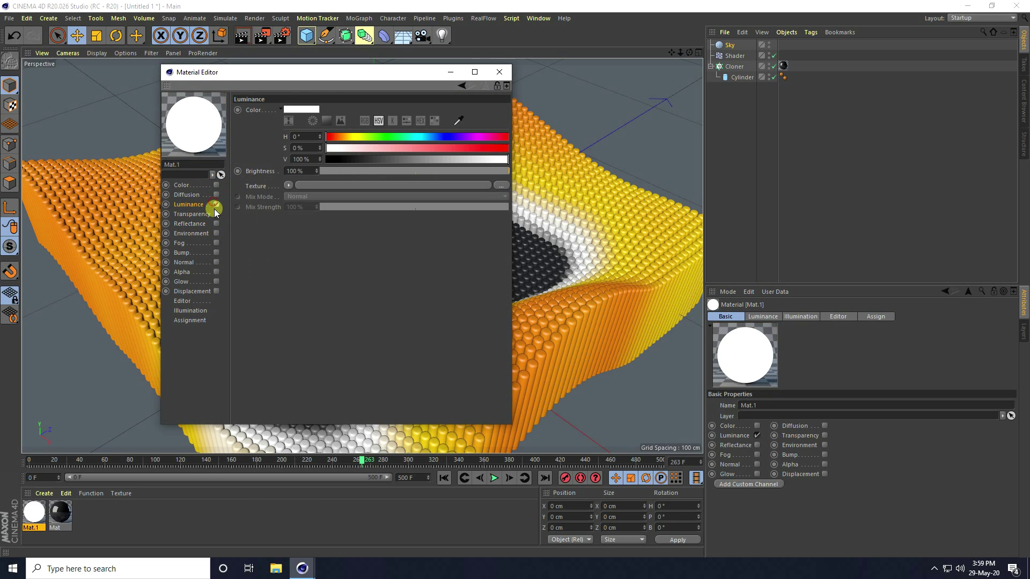
# Load the Hdri Images file from the desktop's Cinema 4d studio lights & Materials\tex folder as the Luminance texture.
pyautogui.click(504, 186)
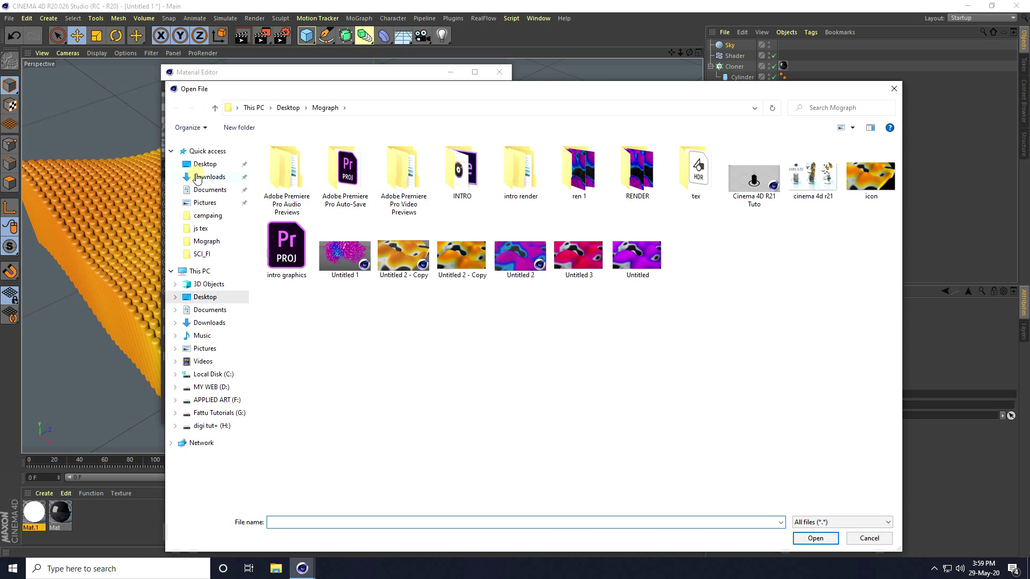
pyautogui.click(205, 165)
pyautogui.doubleClick(366, 189)
pyautogui.doubleClick(294, 170)
pyautogui.click(292, 166)
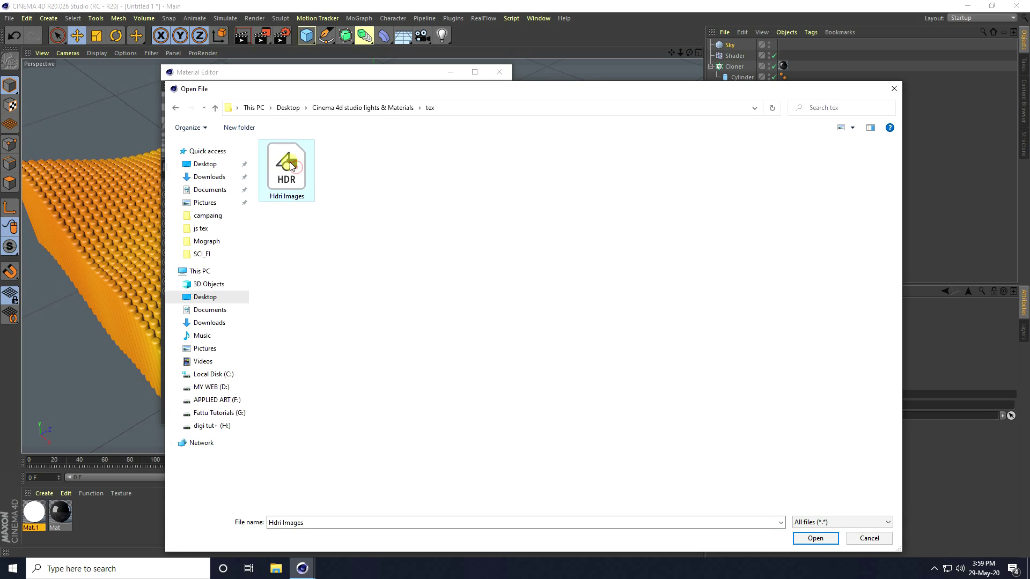
pyautogui.click(810, 538)
pyautogui.click(576, 322)
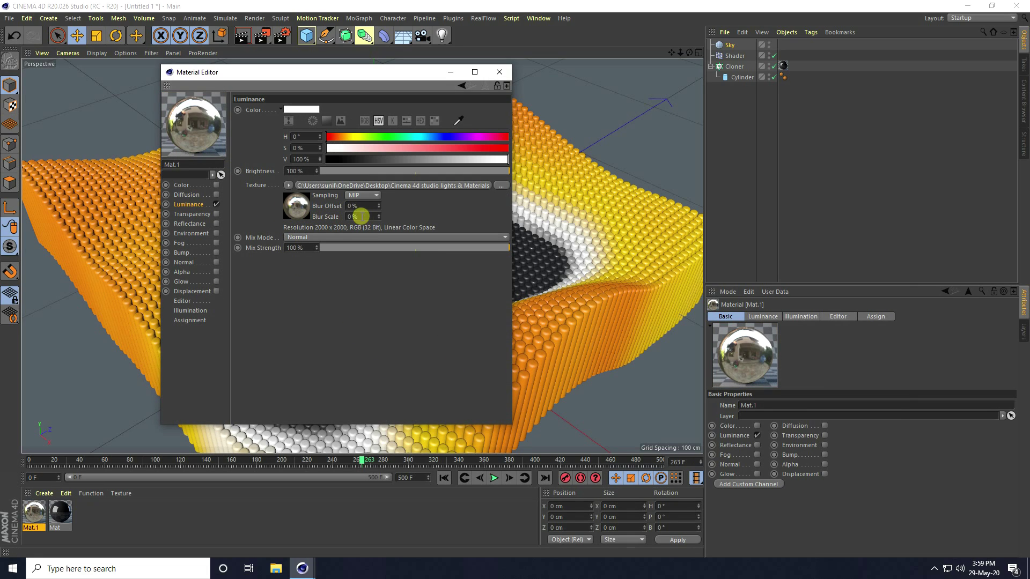
# Set the Luminance texture's Blur Offset to 5% and apply Mat.1 to the Sky object.
pyautogui.write('2')
pyautogui.press('Return')
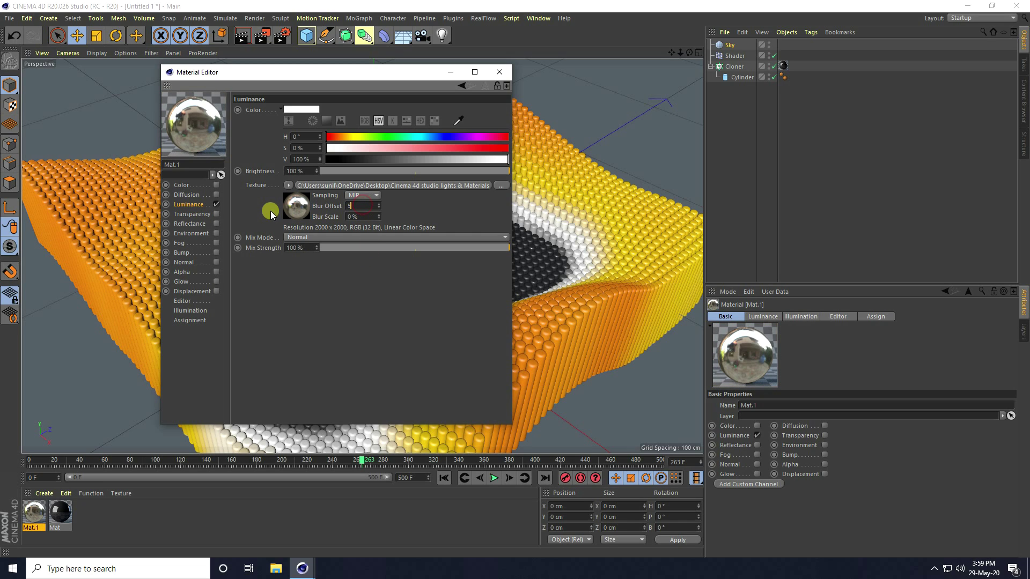
pyautogui.click(510, 75)
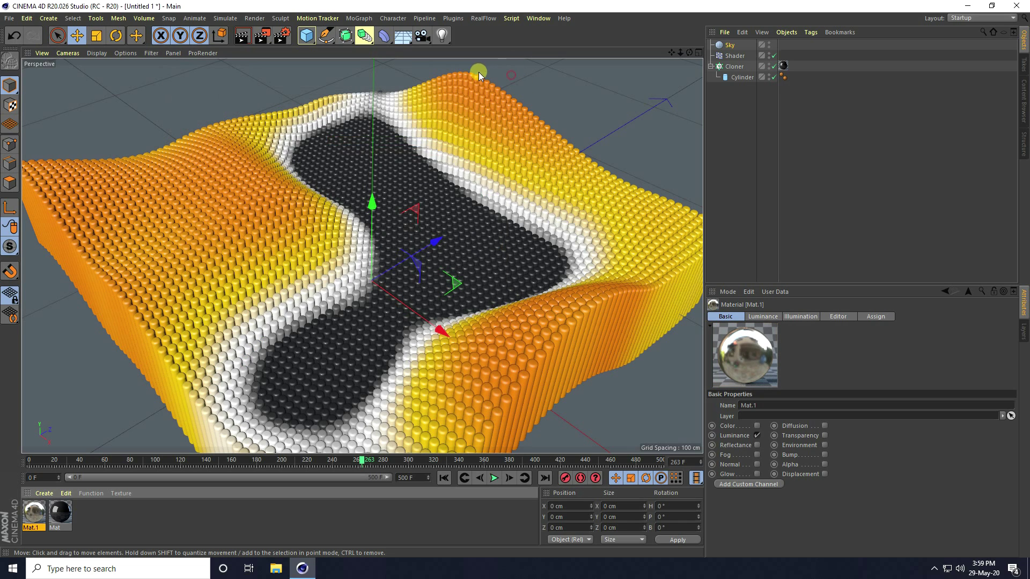
pyautogui.moveTo(38, 513); pyautogui.dragTo(730, 46)
# Add a Compositing tag to the Sky object and disable its Seen by Camera option.
pyautogui.rightClick(730, 47)
pyautogui.moveTo(781, 50)
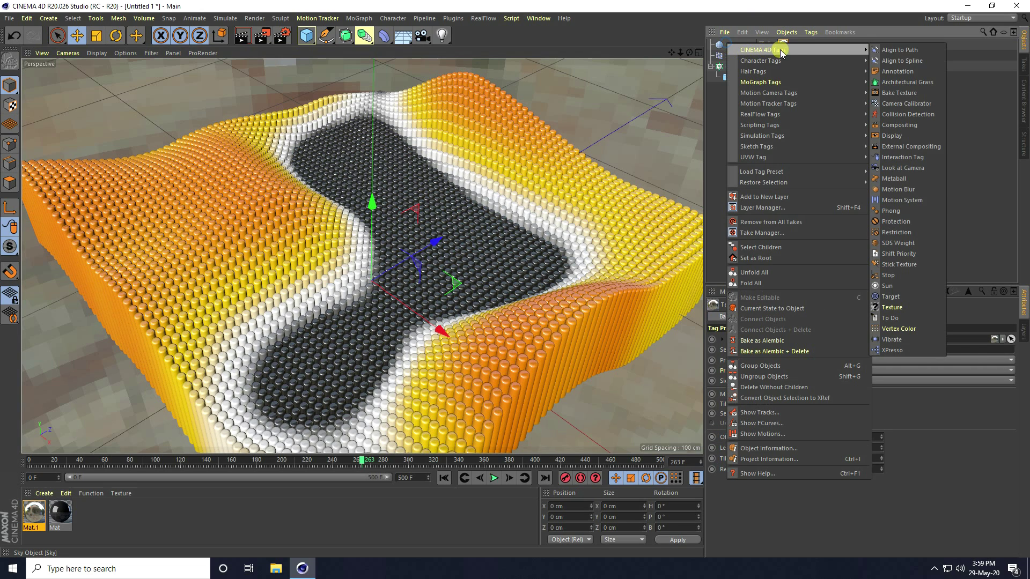
pyautogui.click(899, 127)
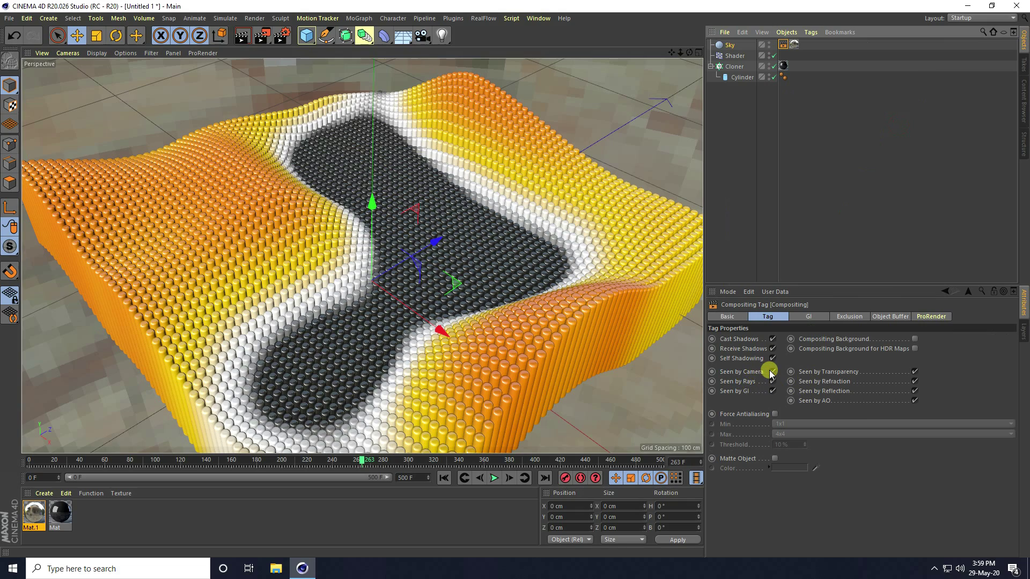
pyautogui.click(772, 372)
# Play the animation to preview the wave grid with the sky hidden from the camera, and stop it.
pyautogui.moveTo(371, 261)
pyautogui.keyDown('alt'); pyautogui.mouseDown()
pyautogui.moveTo(371, 239)
pyautogui.moveTo(380, 253)
pyautogui.mouseUp(); pyautogui.keyUp('alt')
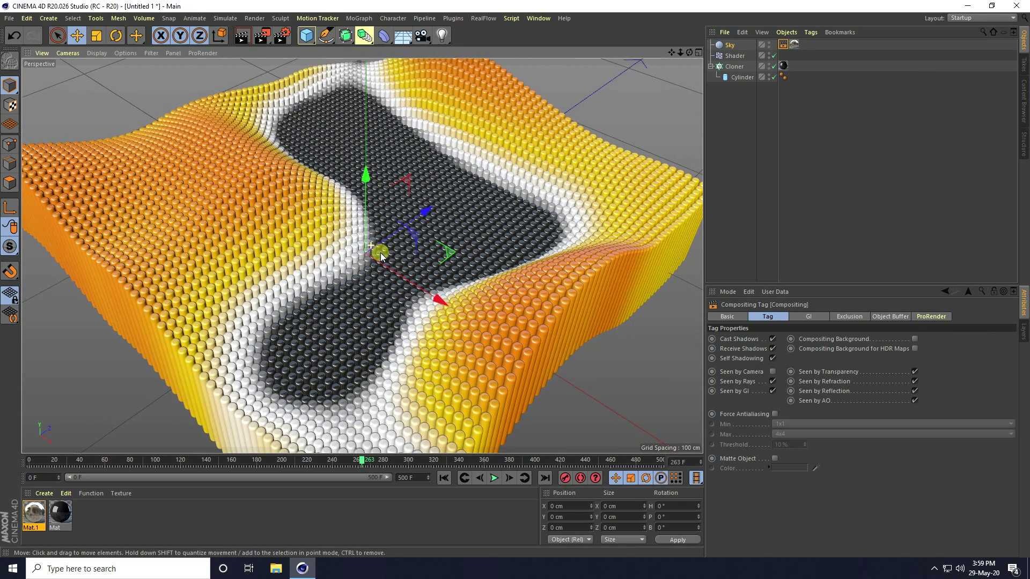
pyautogui.click(491, 478)
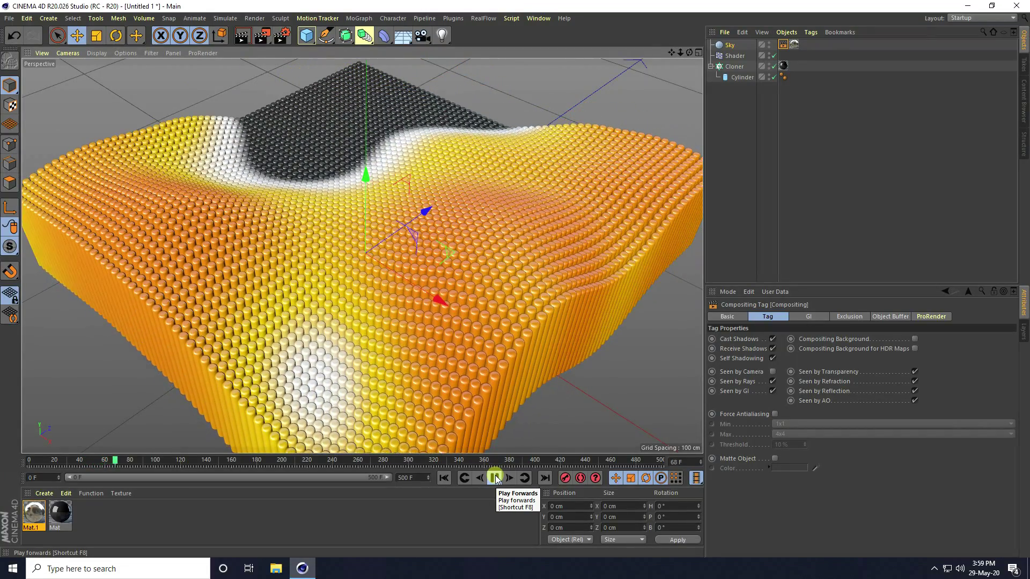
pyautogui.click(495, 478)
# In Mat's color Colorizer gradient, change the first knot to pure red with a hue of 360°.
pyautogui.doubleClick(55, 512)
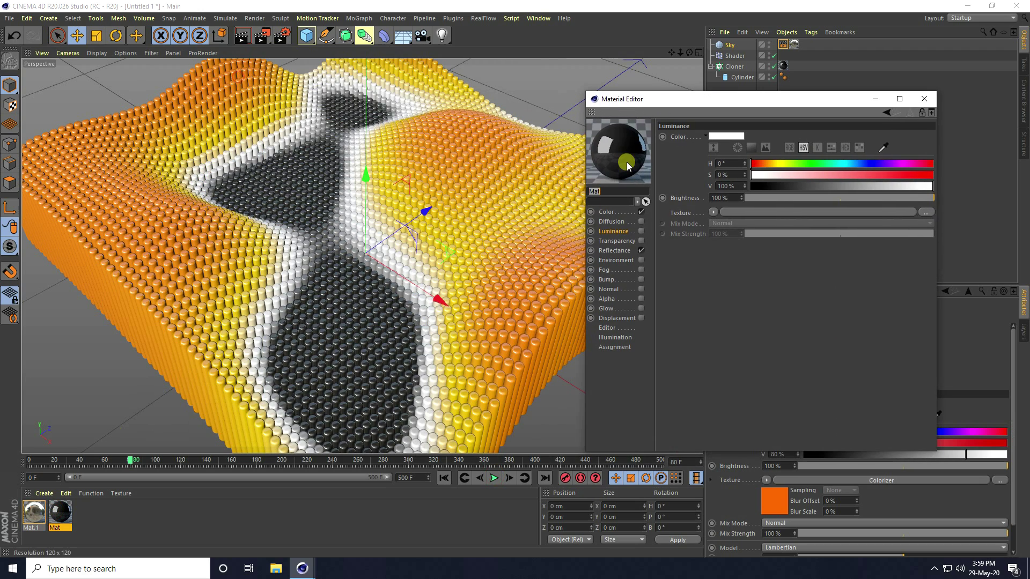
pyautogui.click(606, 212)
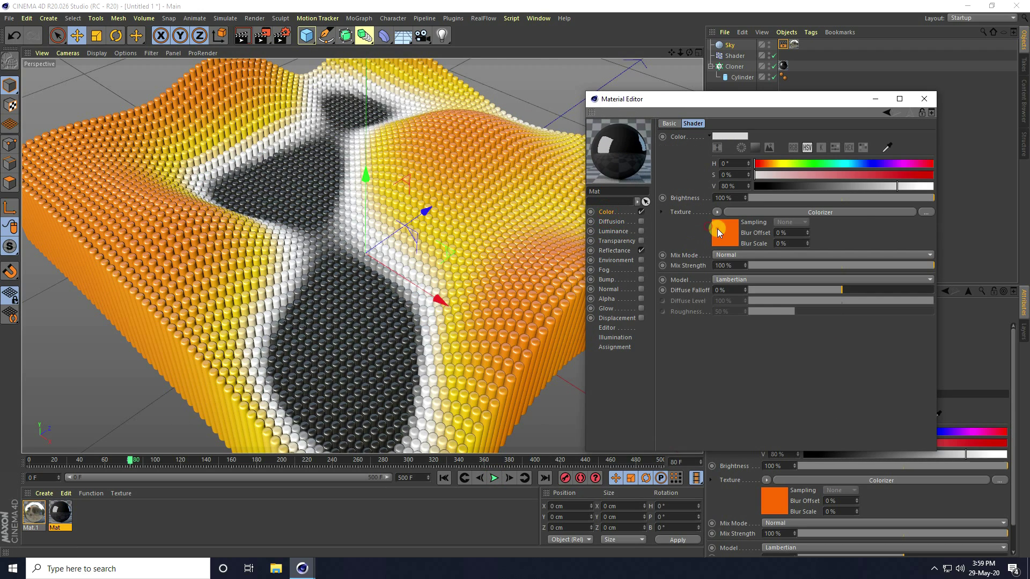
pyautogui.click(716, 228)
pyautogui.doubleClick(707, 292)
pyautogui.moveTo(660, 304); pyautogui.dragTo(834, 303)
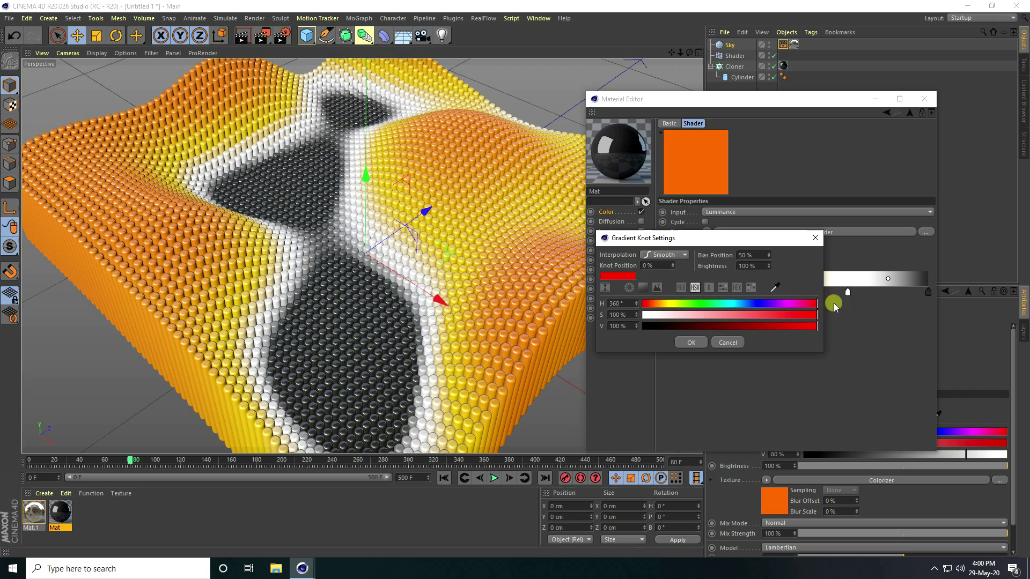
pyautogui.click(692, 342)
# Change the second knot of the Colorizer gradient to magenta with a hue of 301° and close the material settings.
pyautogui.doubleClick(777, 294)
pyautogui.moveTo(744, 310); pyautogui.dragTo(851, 307)
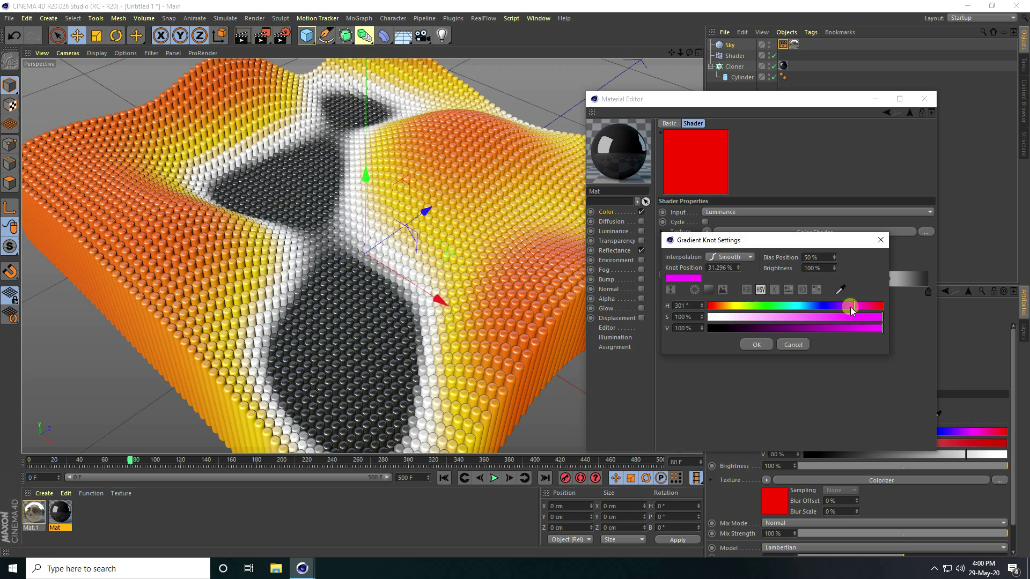
pyautogui.click(757, 345)
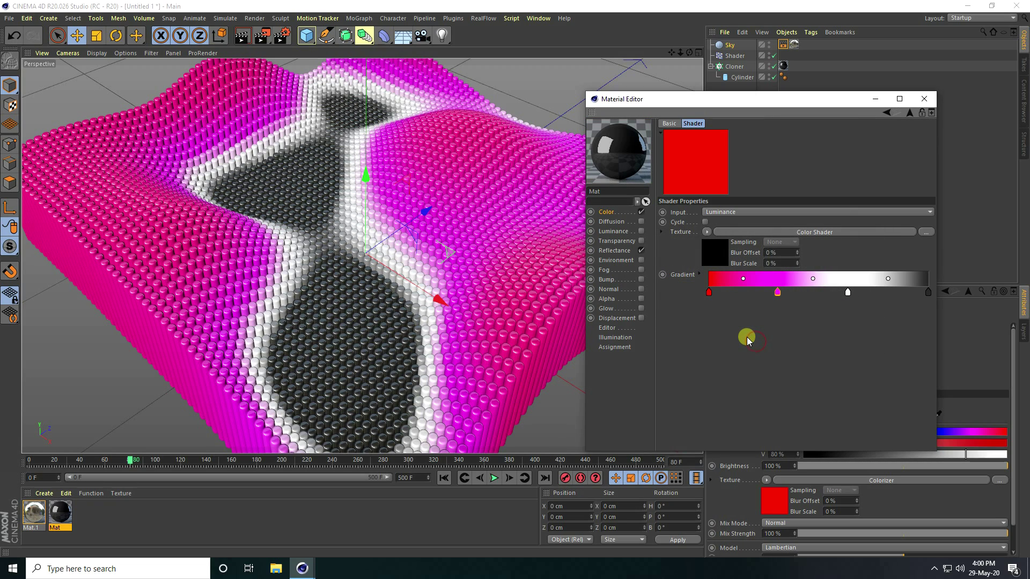
pyautogui.click(924, 99)
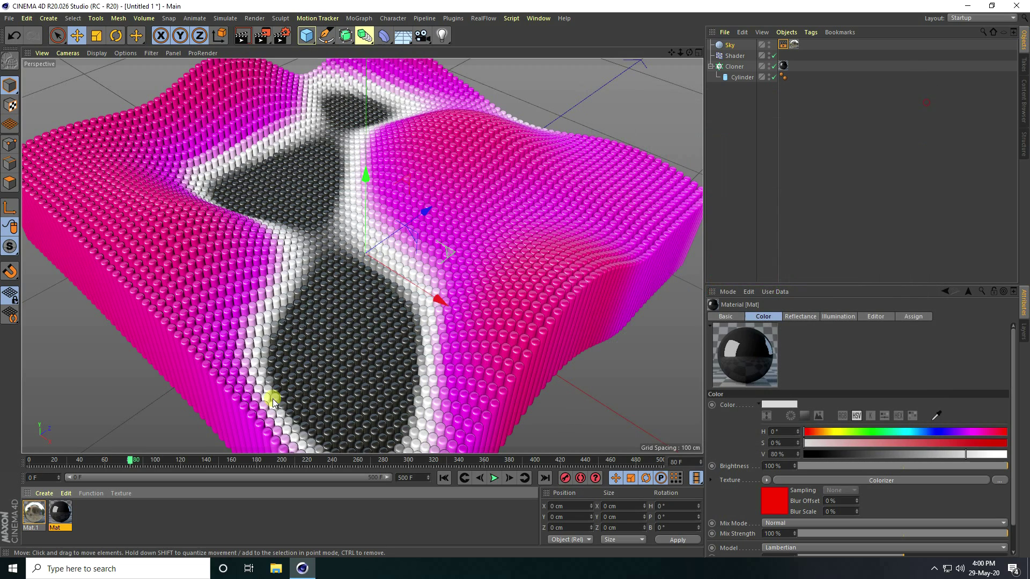
# Play the animation to preview the new red and magenta colors, stop it, and return to frame 0.
pyautogui.click(492, 477)
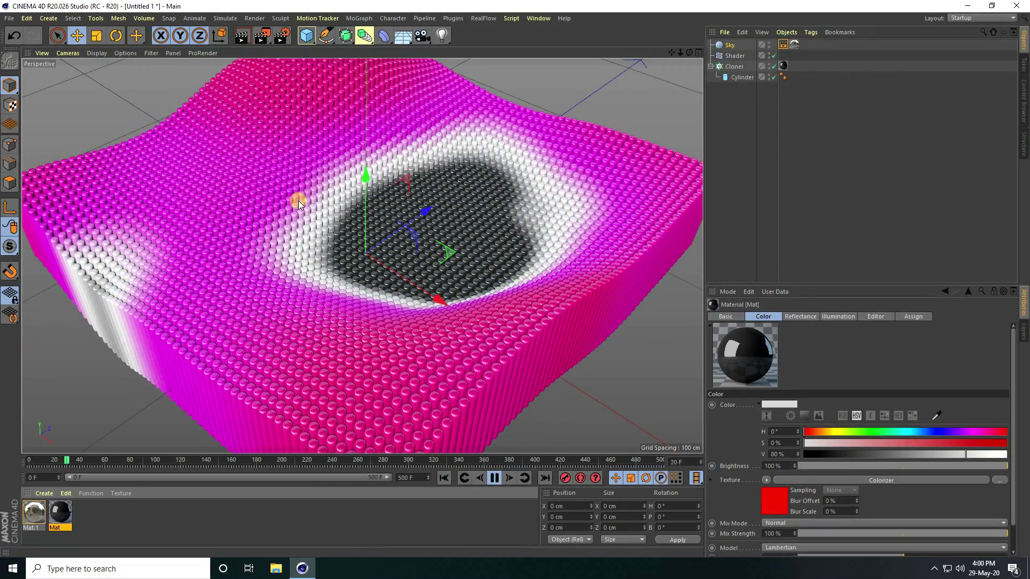
pyautogui.click(495, 478)
pyautogui.click(442, 478)
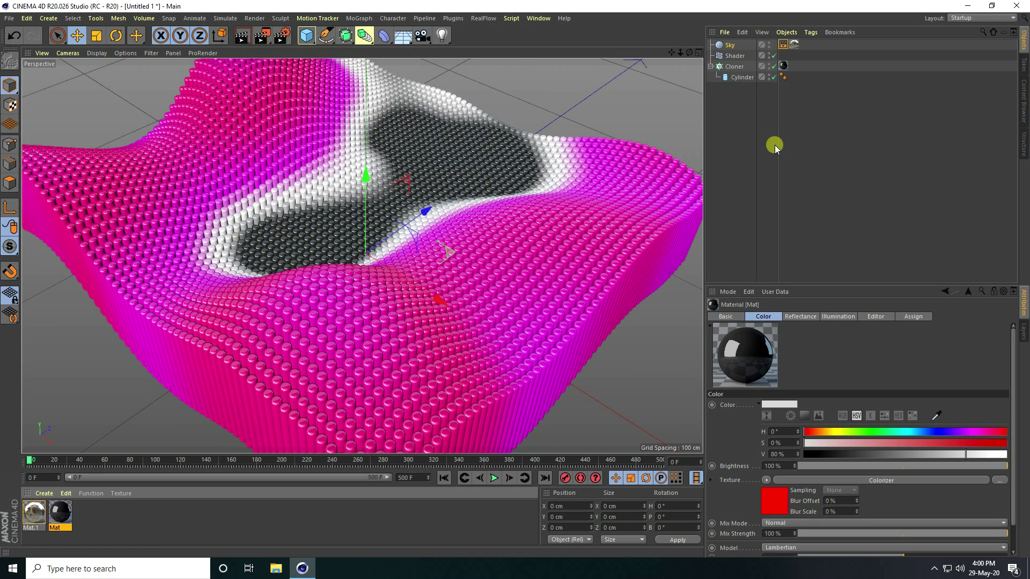
# Set the Cloner's grid size to 500 cm in both X and Z.
pyautogui.click(734, 66)
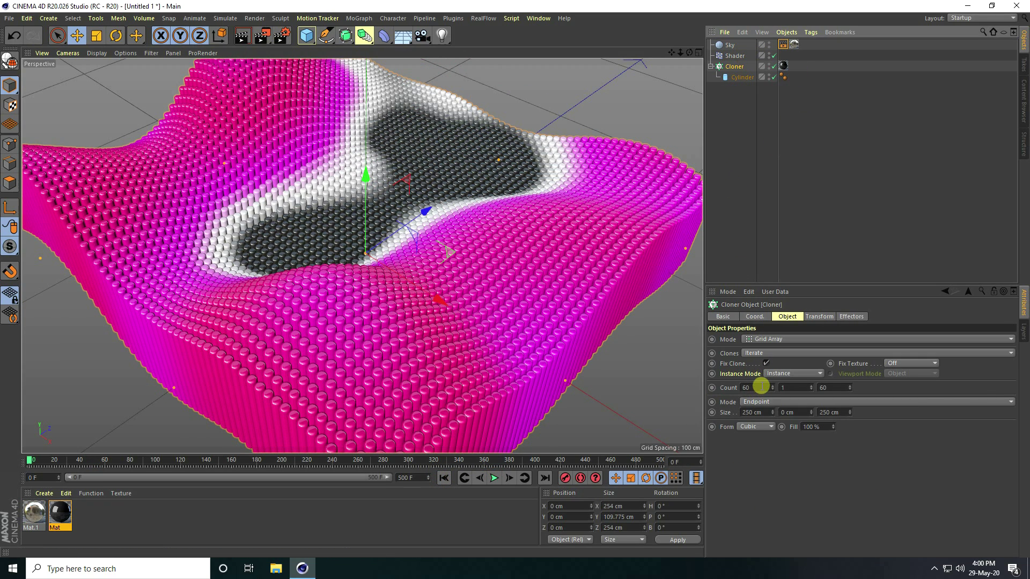
pyautogui.doubleClick(751, 413)
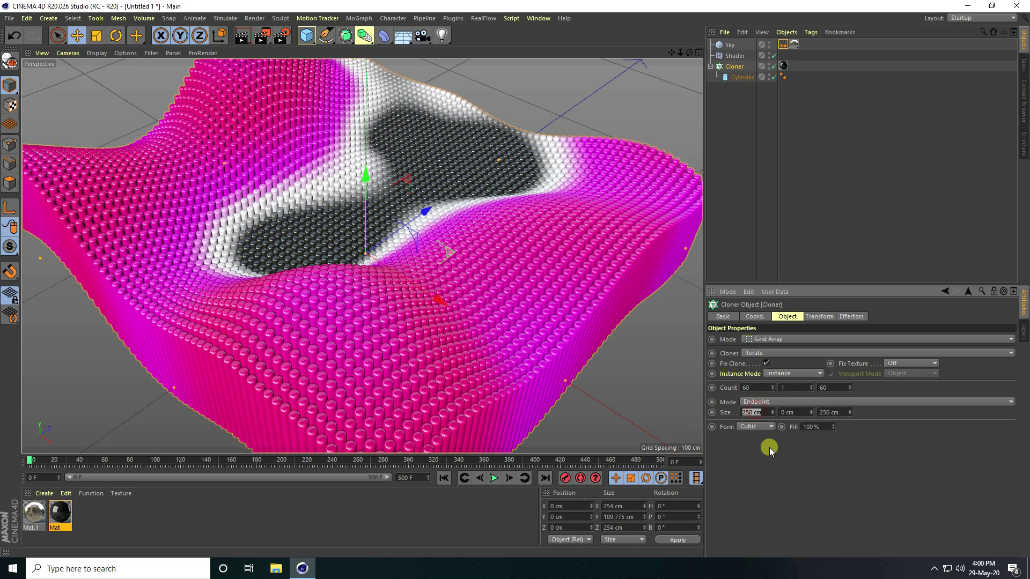
pyautogui.write('500')
pyautogui.press('Tab')
pyautogui.press('Tab')
pyautogui.write('500')
pyautogui.press('Return')
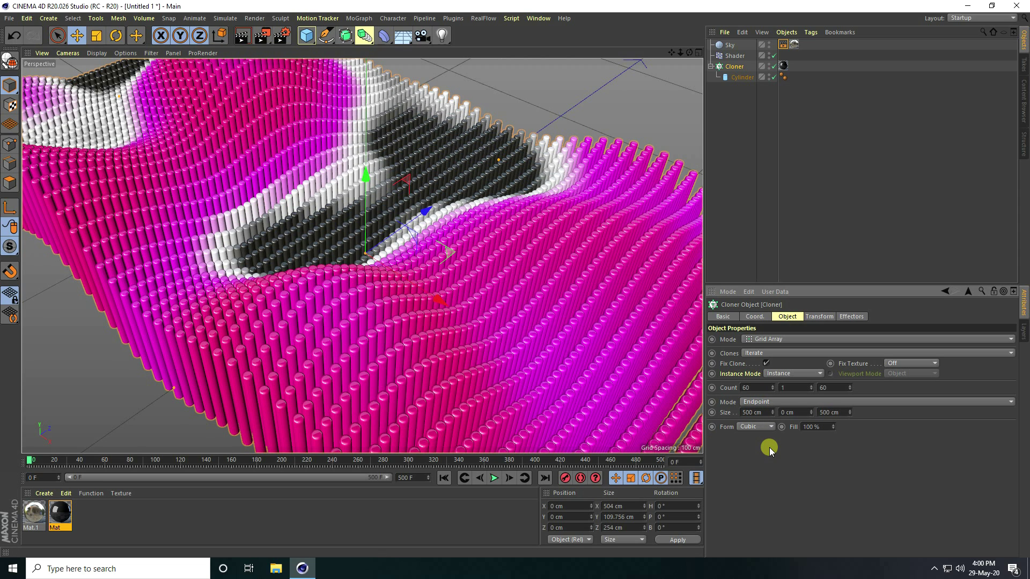
# Raise the Cloner's grid count to 100 clones in both X and Z.
pyautogui.doubleClick(749, 387)
pyautogui.write('100')
pyautogui.press('Tab')
pyautogui.press('Tab')
pyautogui.write('100')
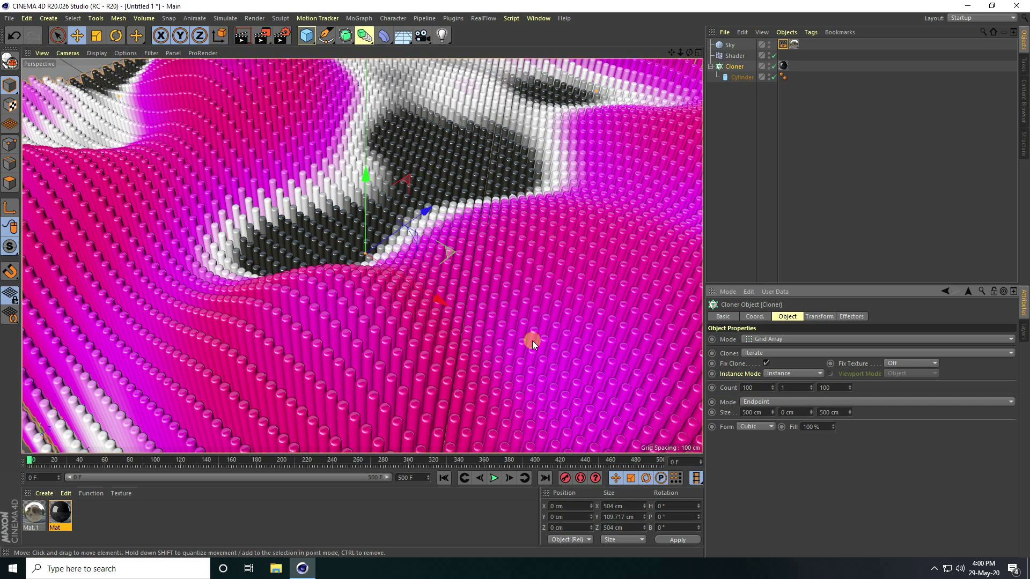
# Frame the enlarged grid and play the animation from the start to check the denser waves before stopping it.
pyautogui.scroll(-2, 322, 265)
pyautogui.scroll(-3, 341, 266)
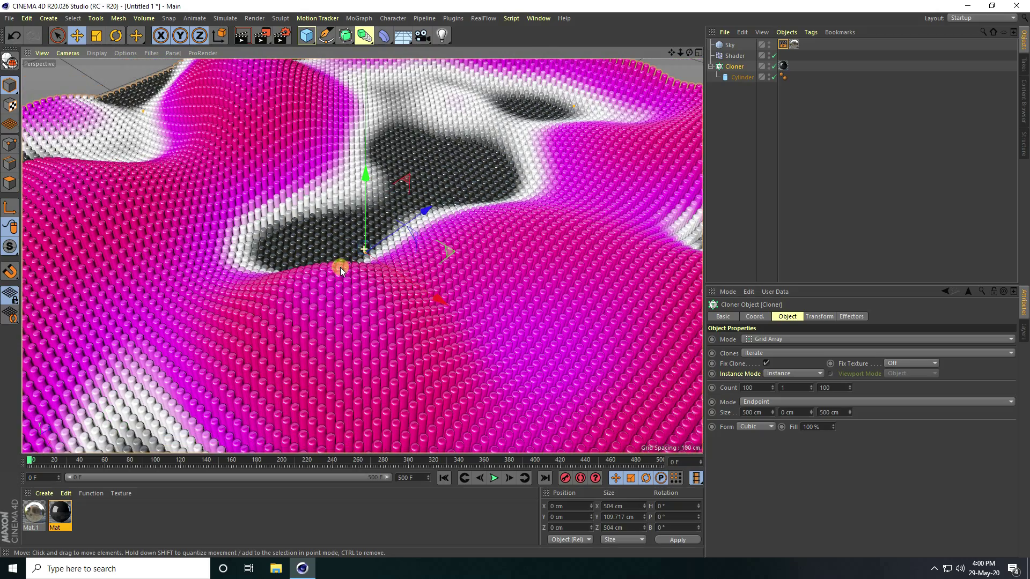
pyautogui.scroll(3, 333, 272)
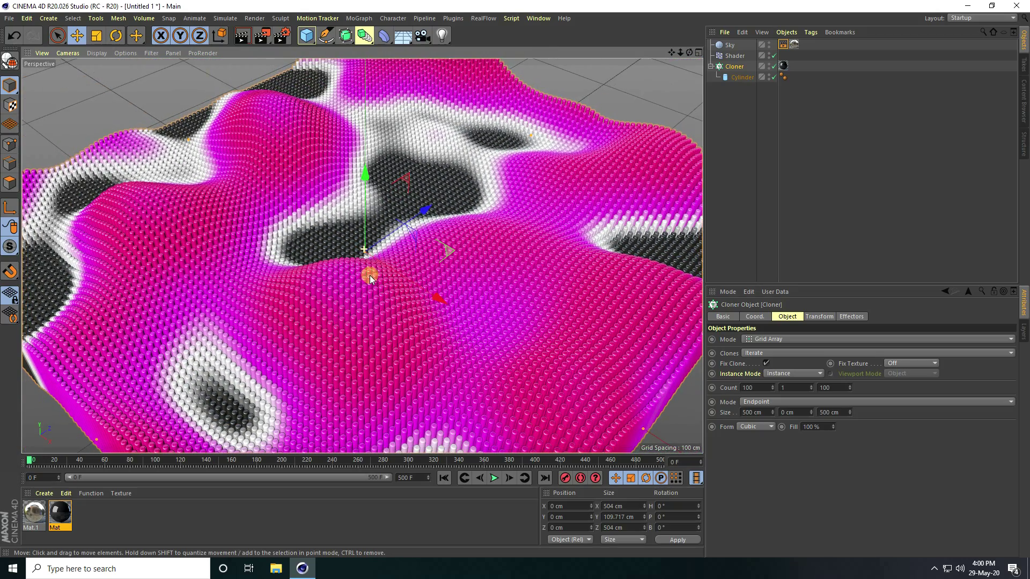
pyautogui.scroll(-1, 368, 269)
pyautogui.scroll(-1, 353, 269)
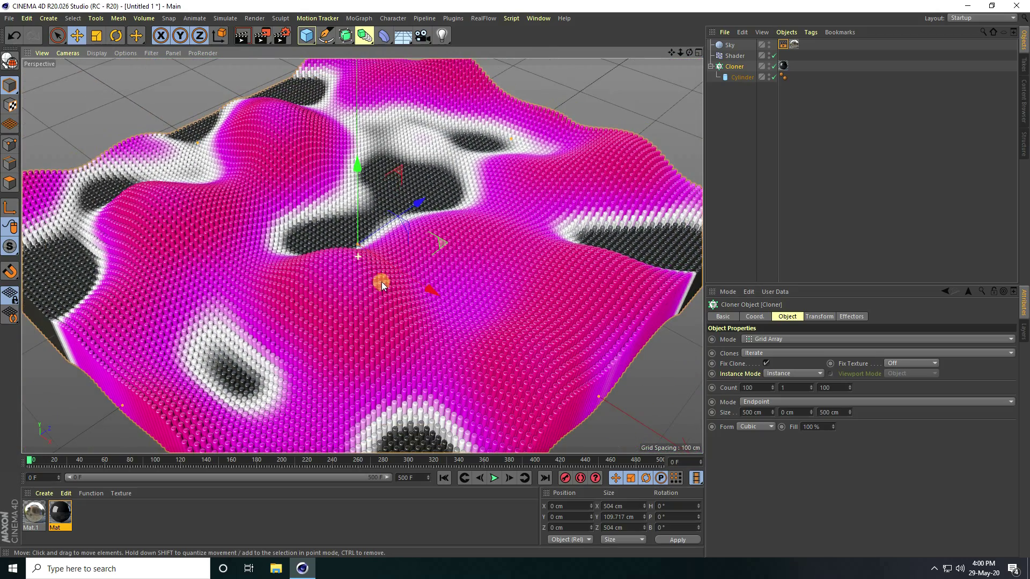
pyautogui.scroll(1, 381, 262)
pyautogui.click(443, 478)
pyautogui.click(495, 478)
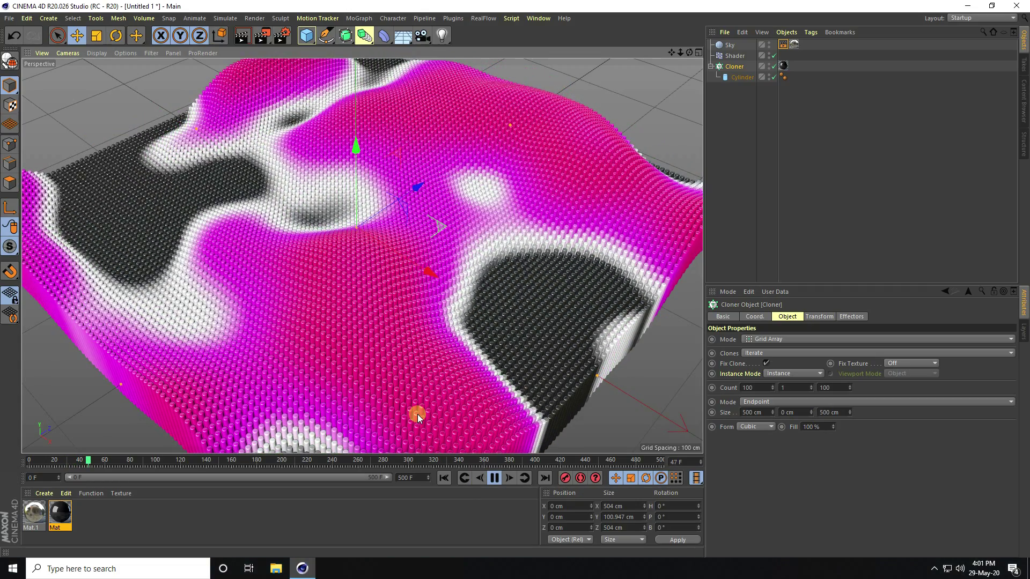
pyautogui.press('F8')
# In the render settings, keep the Standard renderer and add Global Illumination with a Medium irradiance cache record density.
pyautogui.click(281, 37)
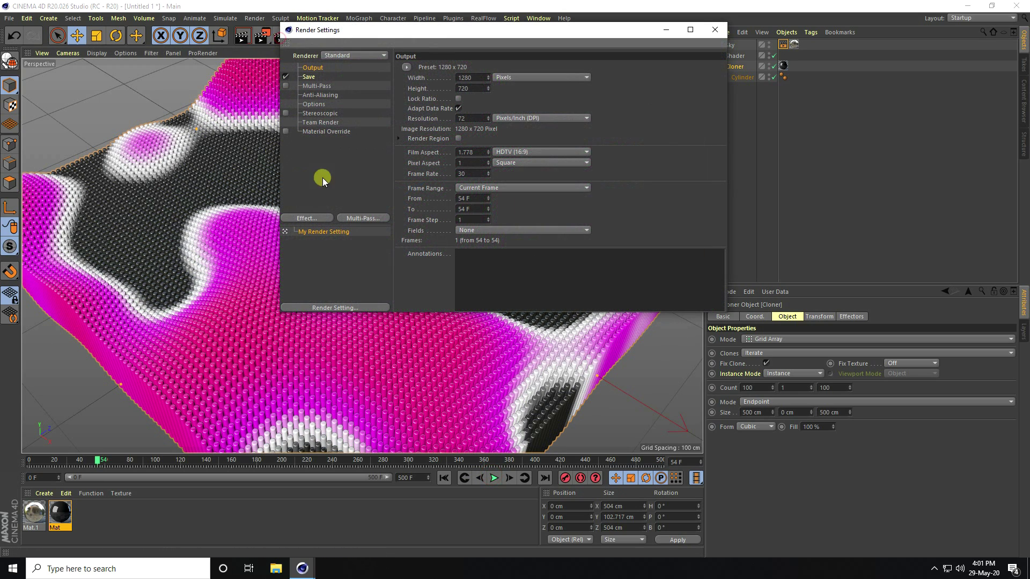
pyautogui.click(326, 55)
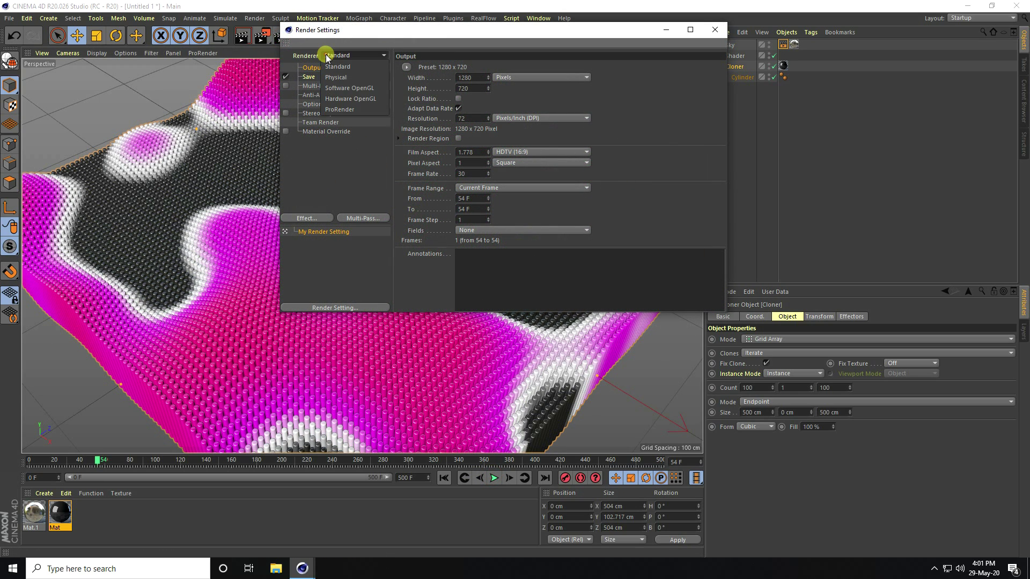
pyautogui.click(335, 66)
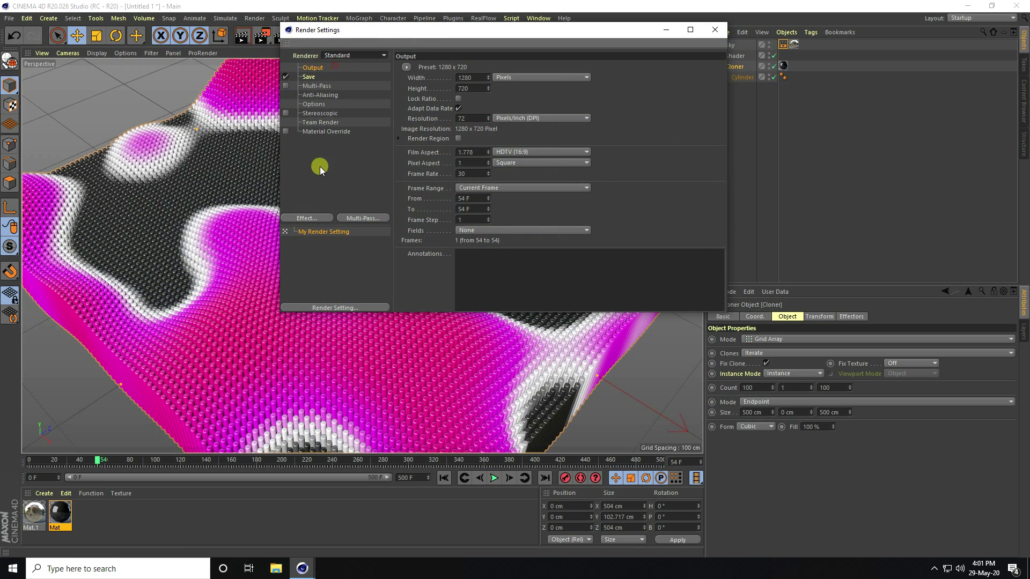
pyautogui.click(318, 218)
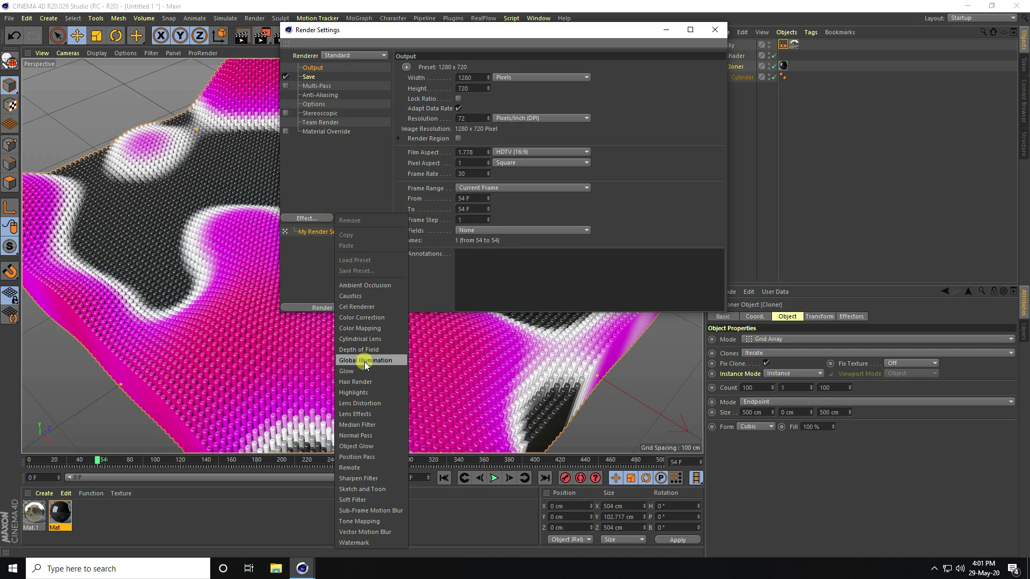
pyautogui.click(388, 362)
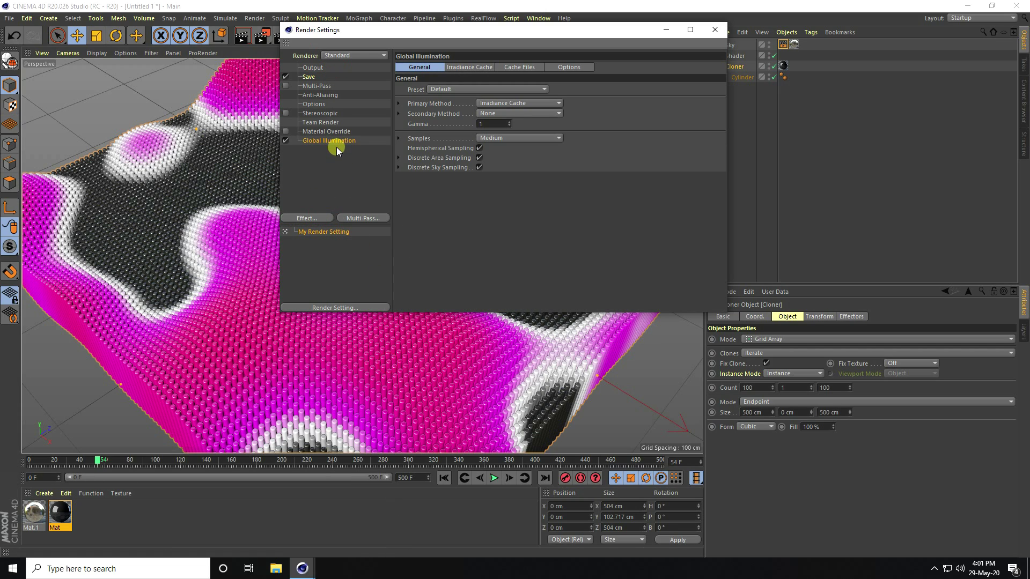
pyautogui.click(458, 68)
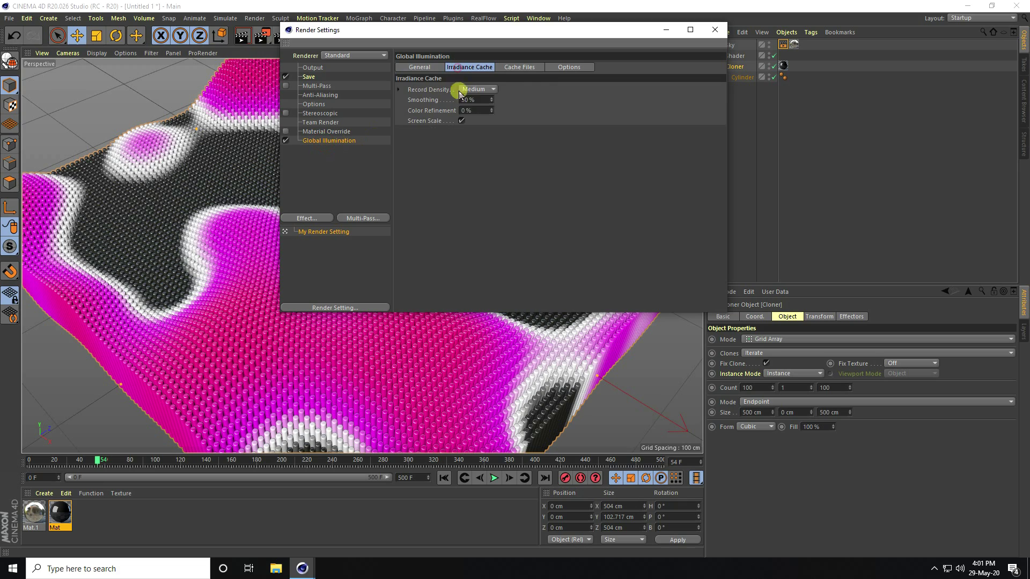
pyautogui.click(478, 89)
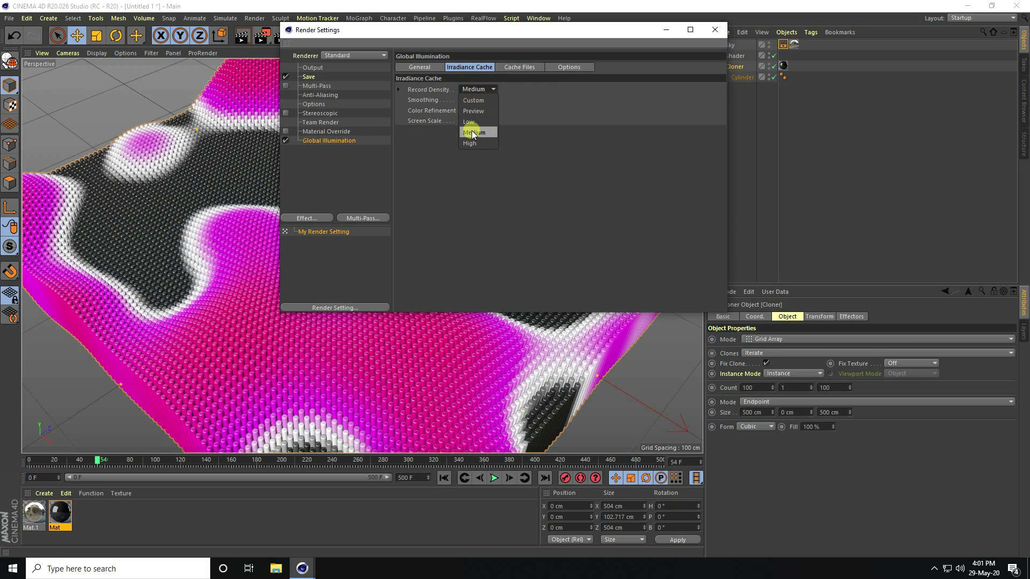
# Try Best anti-aliasing for the render and switch the setting back to Geometry.
pyautogui.click(309, 97)
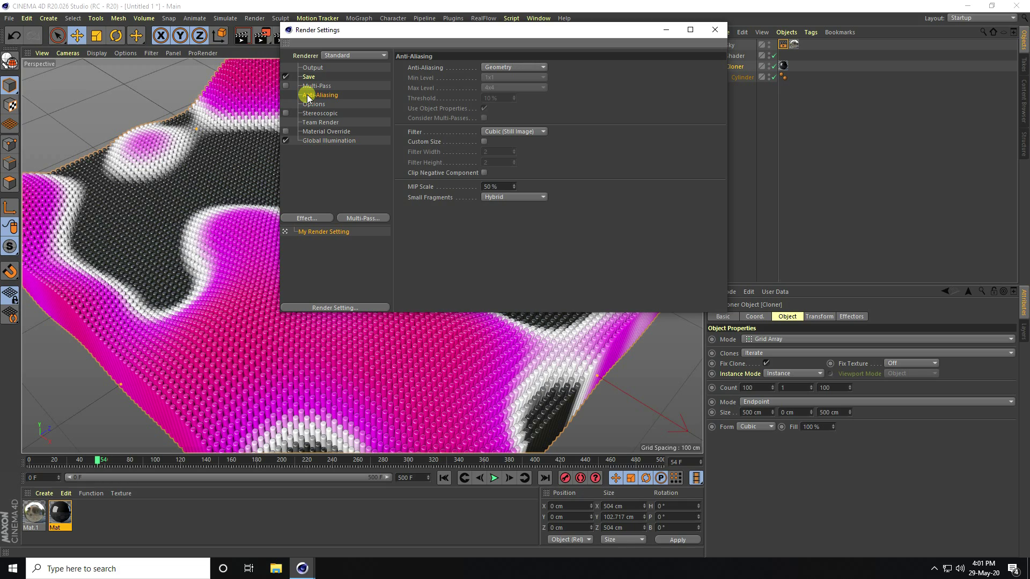
pyautogui.click(502, 66)
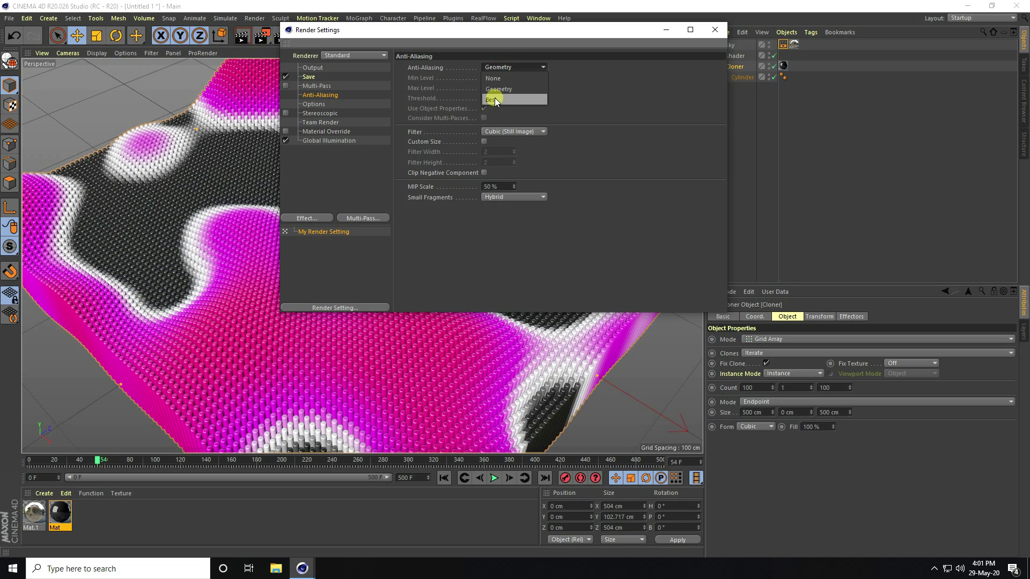
pyautogui.click(495, 100)
pyautogui.click(499, 67)
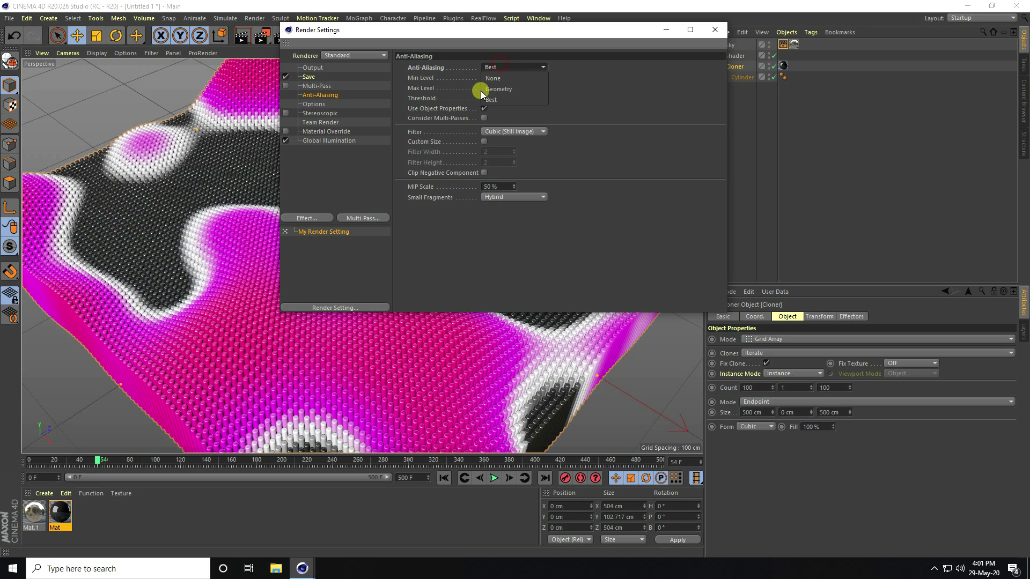
pyautogui.click(507, 89)
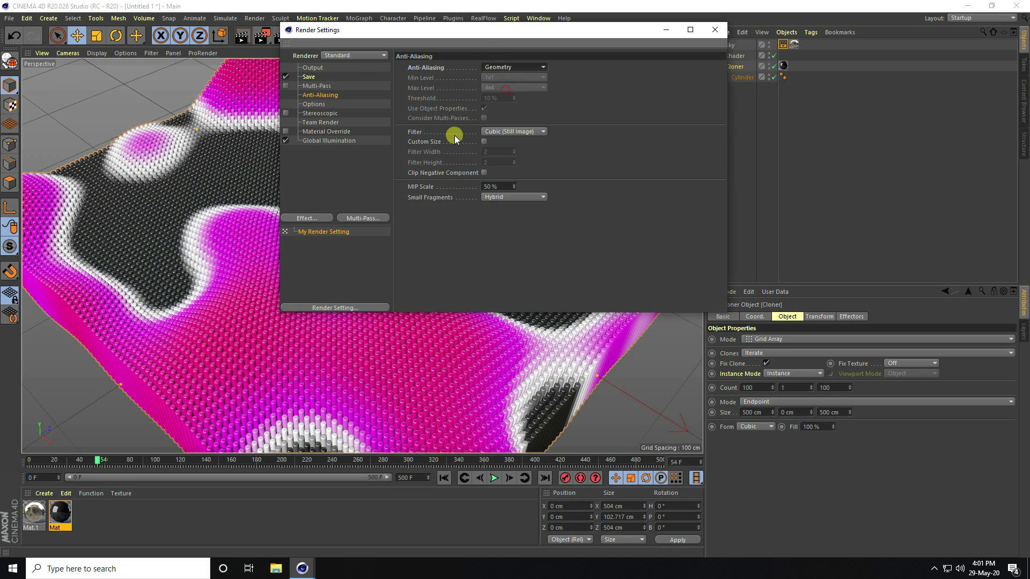
# Set the regular image save format to JPG in the render settings.
pyautogui.click(310, 77)
pyautogui.click(475, 97)
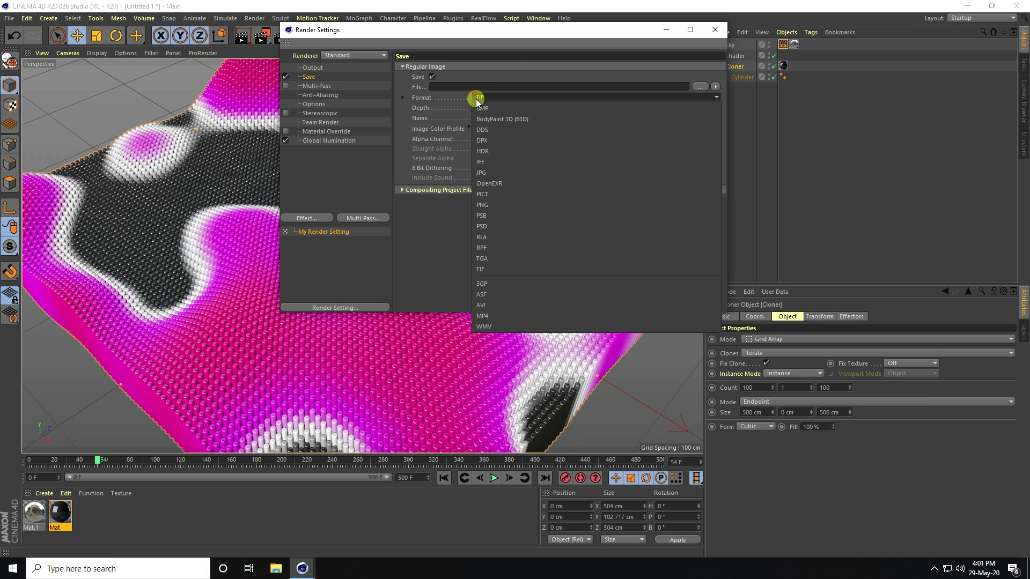
pyautogui.click(484, 173)
# Browse for the render save location and create a new folder named "render 2" on the Desktop.
pyautogui.click(700, 87)
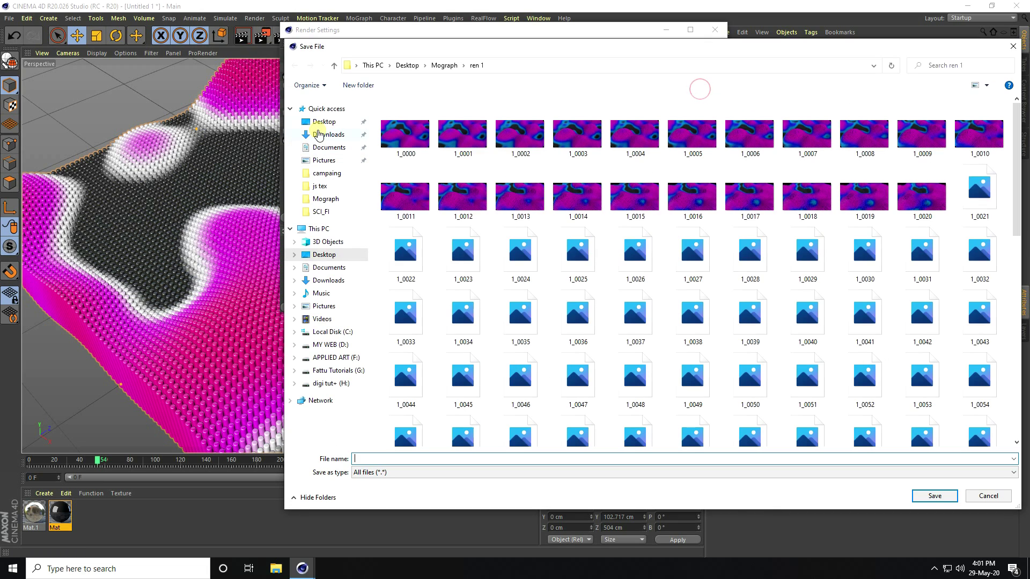
pyautogui.click(325, 121)
pyautogui.rightClick(505, 313)
pyautogui.moveTo(537, 408)
pyautogui.click(655, 412)
pyautogui.write('render 2')
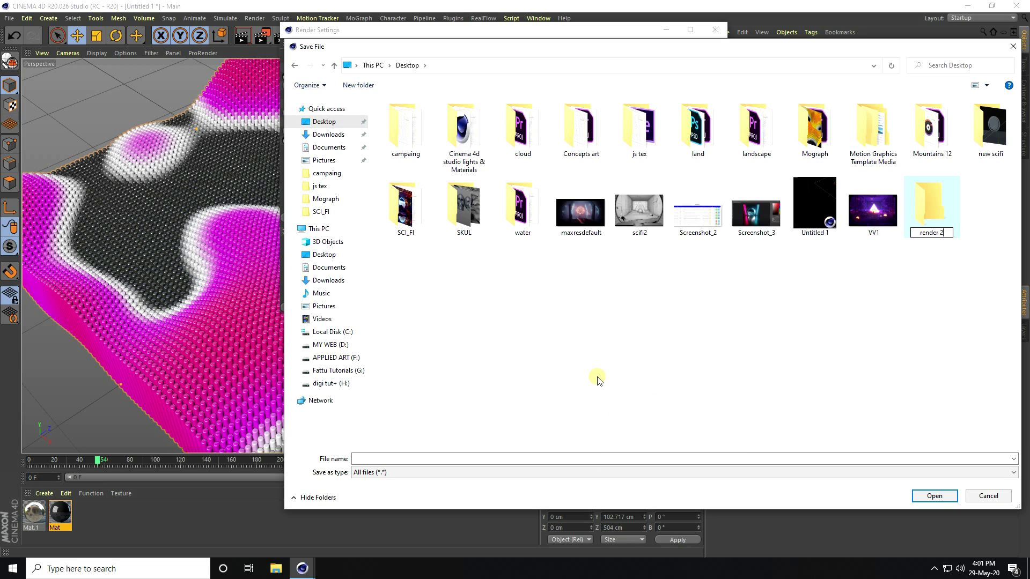
pyautogui.press('Return')
# Save the render output file as "a" inside the "render 2" folder.
pyautogui.doubleClick(944, 212)
pyautogui.click(821, 458)
pyautogui.write('a')
pyautogui.click(924, 500)
# Set the output frame range to All Frames and close the render settings.
pyautogui.click(312, 67)
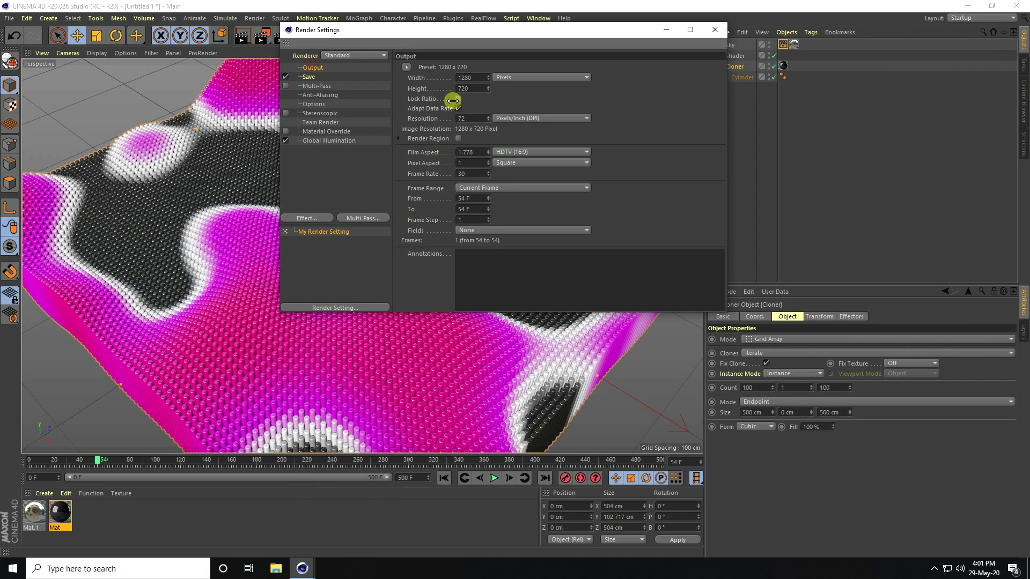
pyautogui.click(498, 188)
pyautogui.click(498, 220)
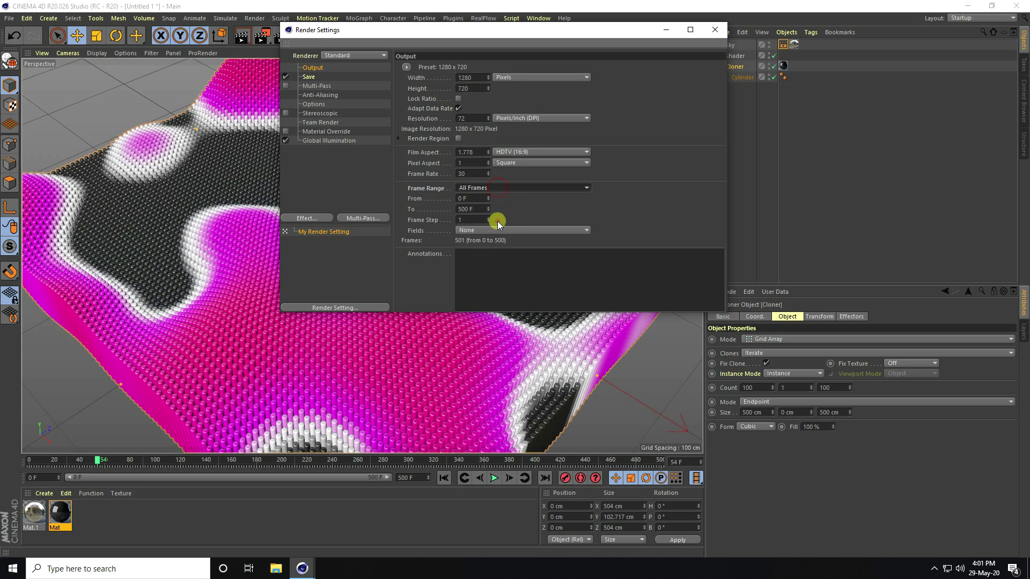
pyautogui.click(714, 30)
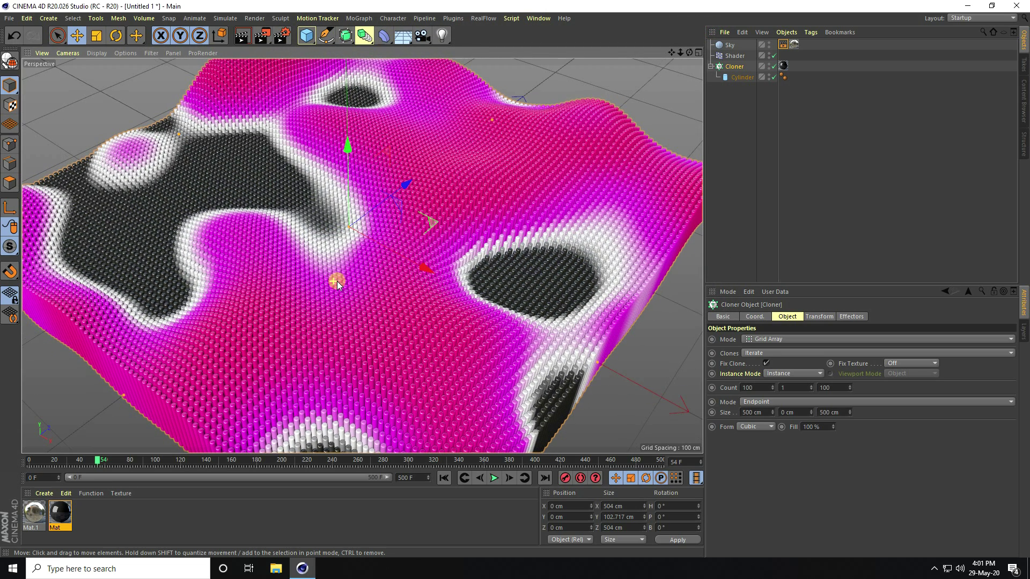
# Add a standard camera, look through it and move it closer to the wave grid.
pyautogui.moveTo(422, 36); pyautogui.dragTo(453, 59)
pyautogui.click(452, 56)
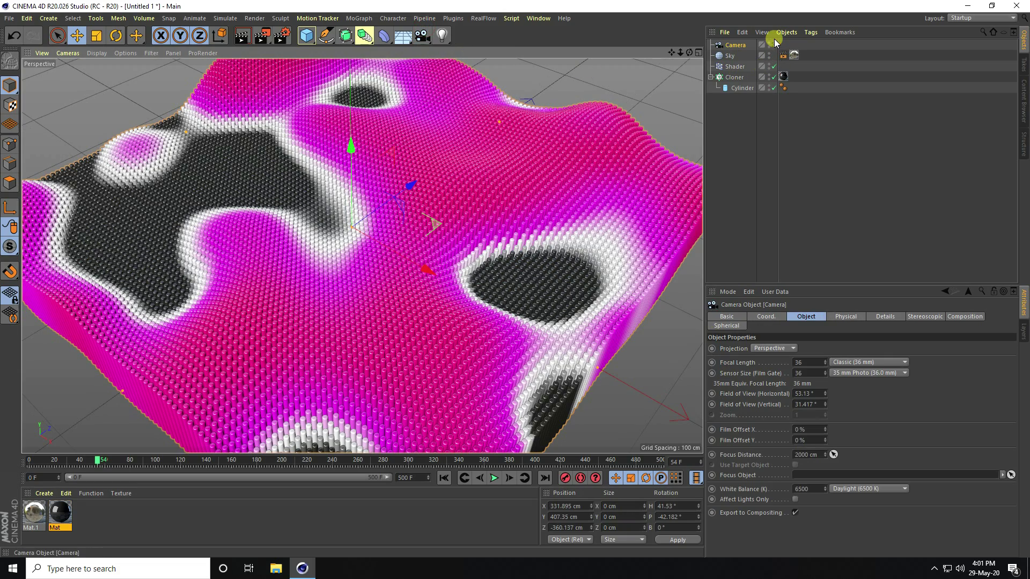
pyautogui.keyDown('alt'); pyautogui.moveTo(299, 279); pyautogui.dragTo(349, 267, button='right'); pyautogui.keyUp('alt')
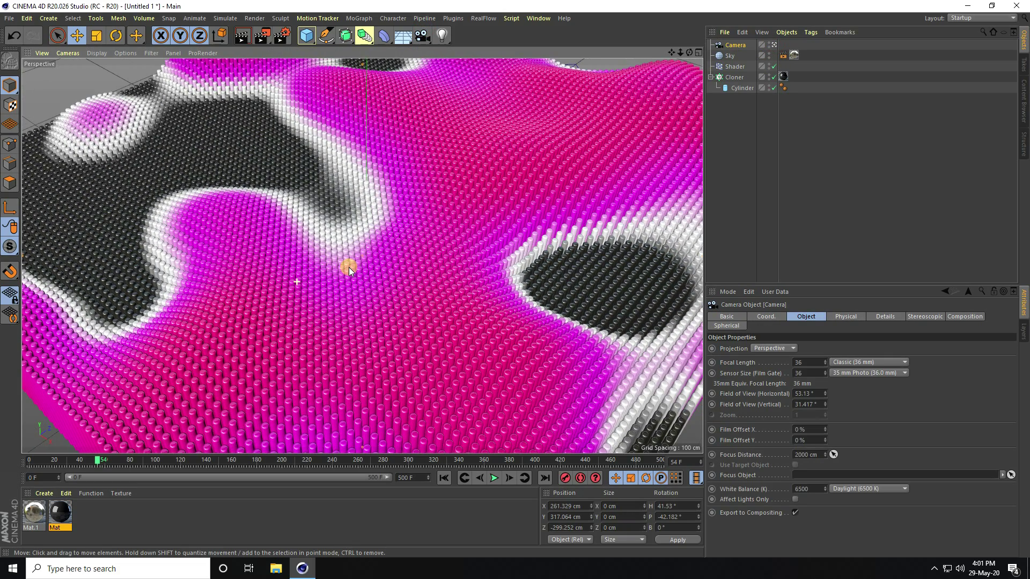
# Set the camera's focal length to Wide Angle (25 mm) and move the camera closer so the grid fills the frame.
pyautogui.click(734, 46)
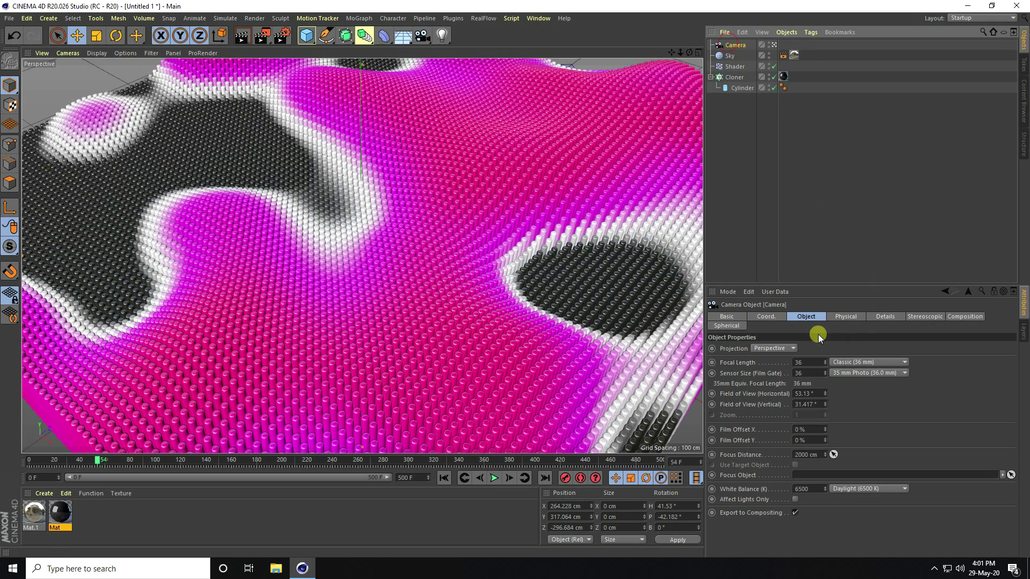
pyautogui.click(855, 364)
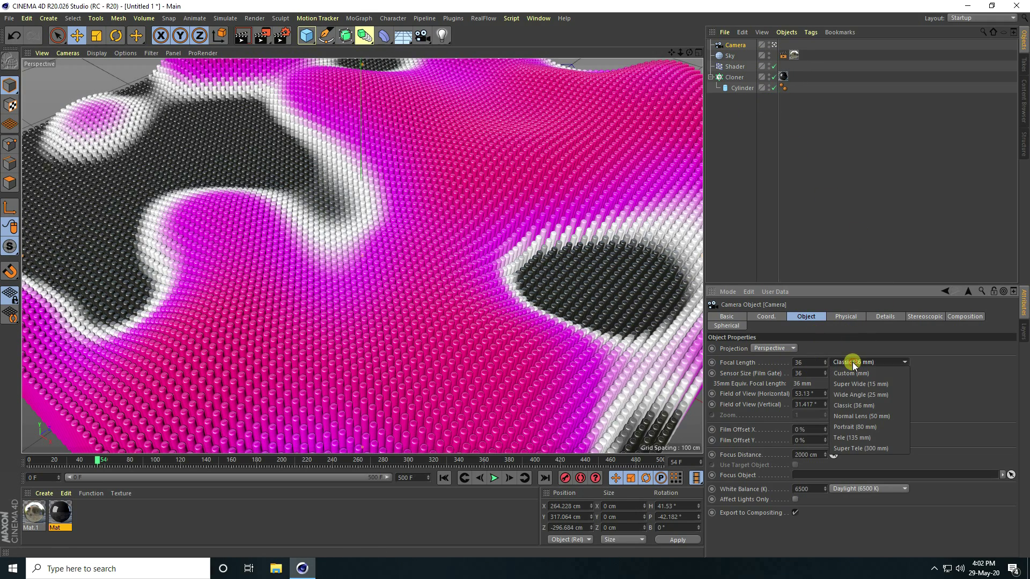
pyautogui.click(851, 396)
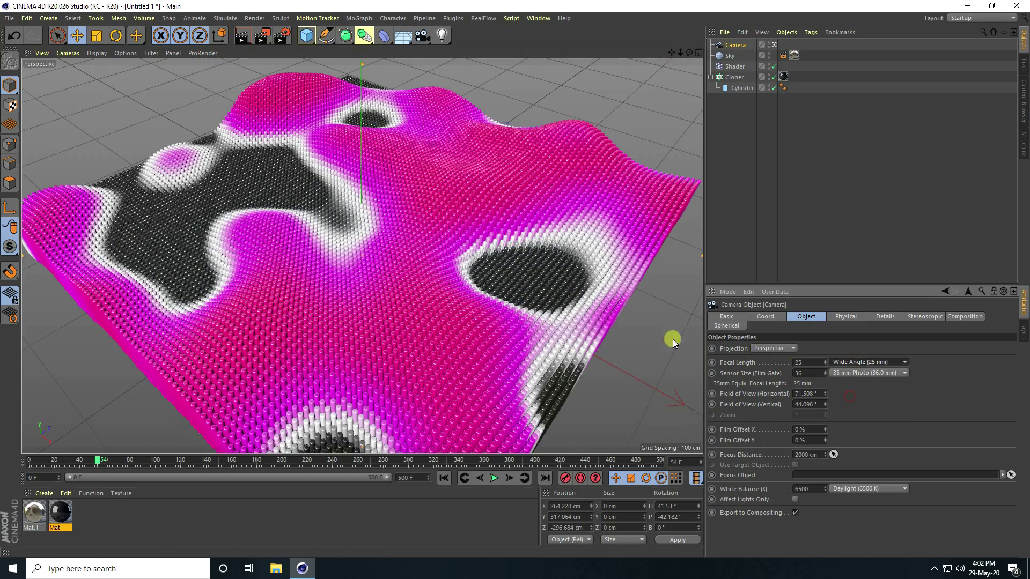
pyautogui.scroll(2, 405, 297)
pyautogui.scroll(3, 408, 294)
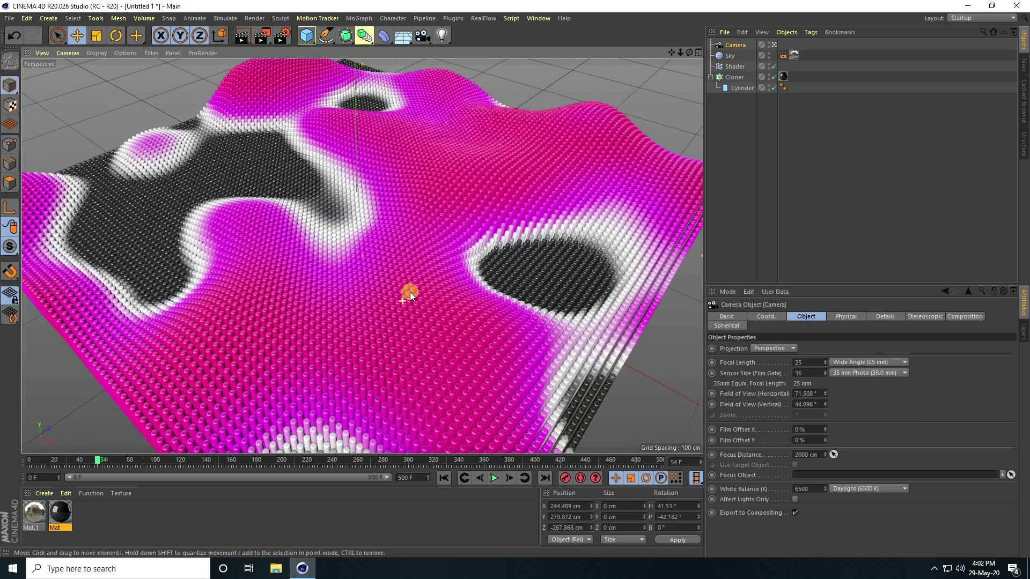
pyautogui.scroll(2, 411, 285)
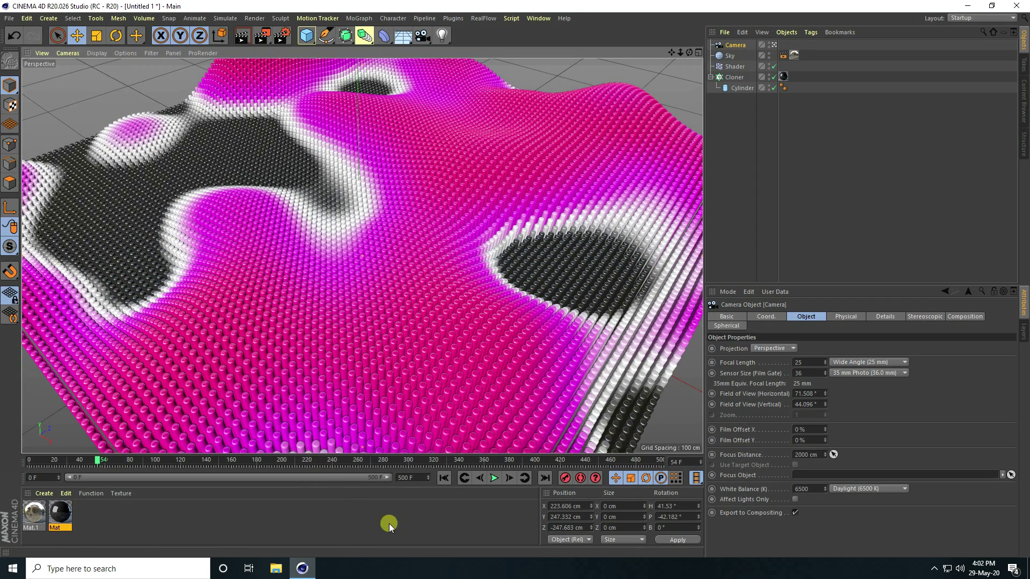
# Play the animation from the first frame through the camera to check the waves, and stop it.
pyautogui.click(443, 480)
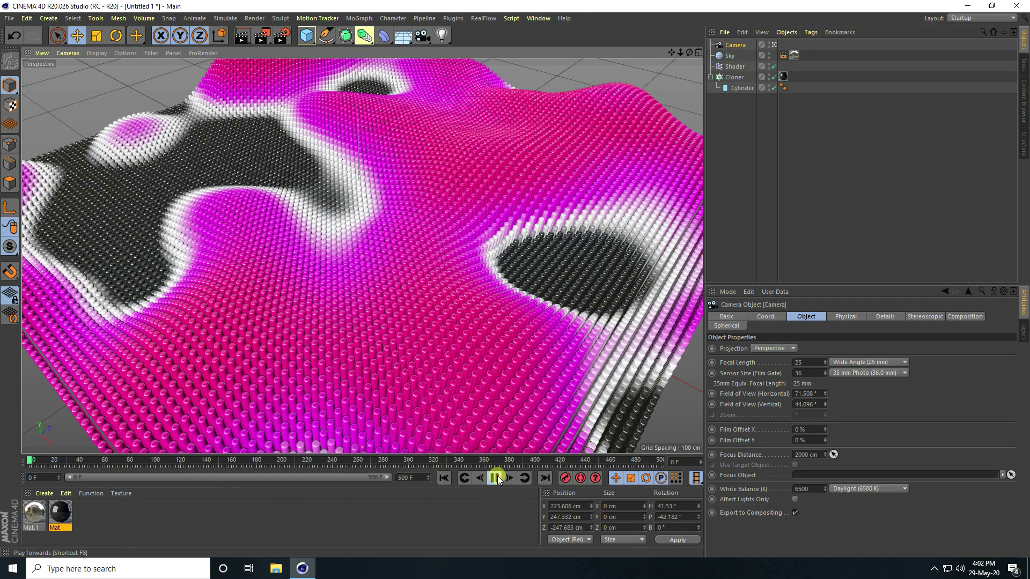
pyautogui.click(493, 478)
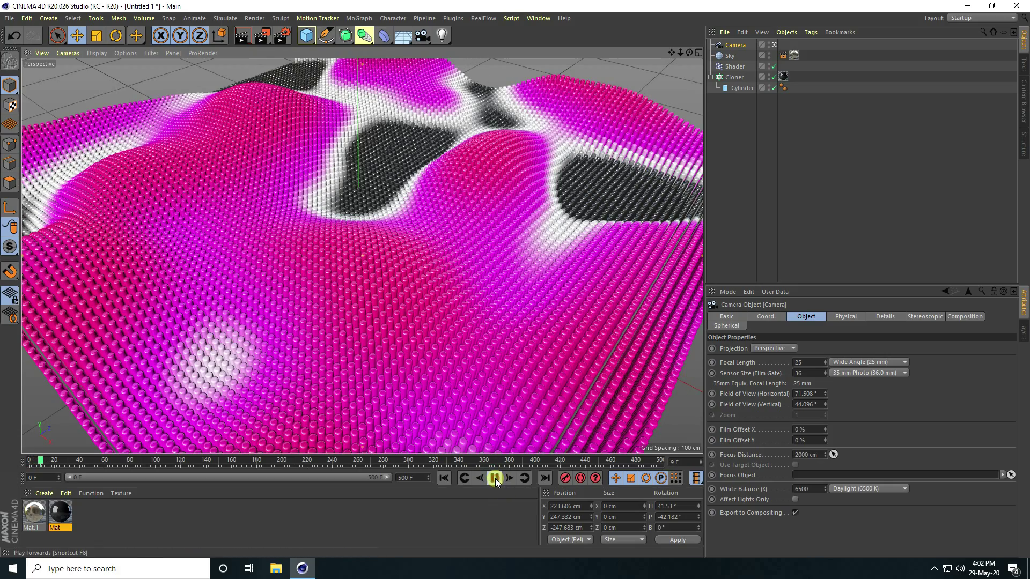
pyautogui.click(495, 479)
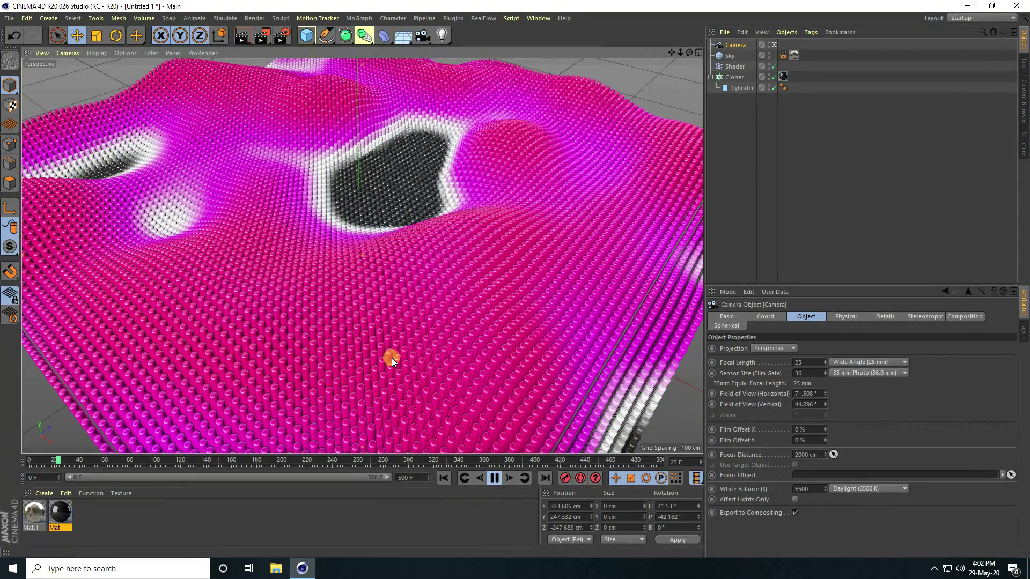
pyautogui.click(494, 479)
# Enable the Scale transform in the Shader effector's parameters so the noise also affects clone size.
pyautogui.click(735, 66)
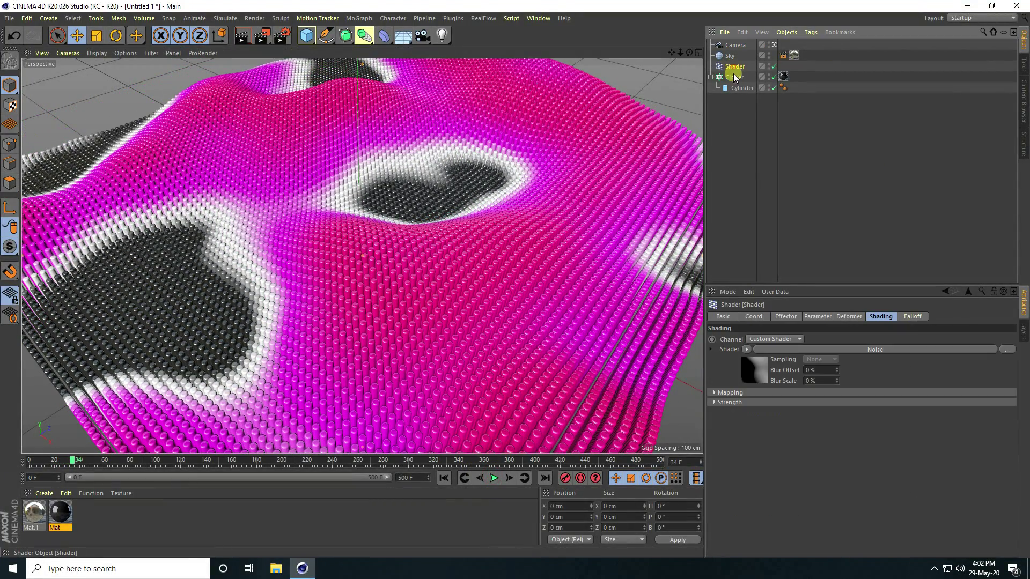
pyautogui.click(818, 316)
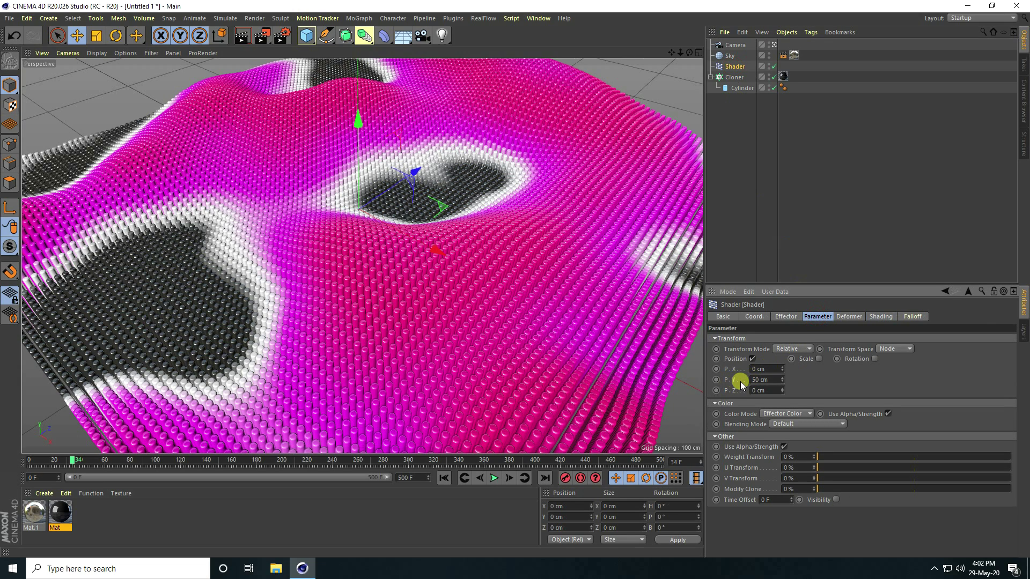
pyautogui.click(818, 358)
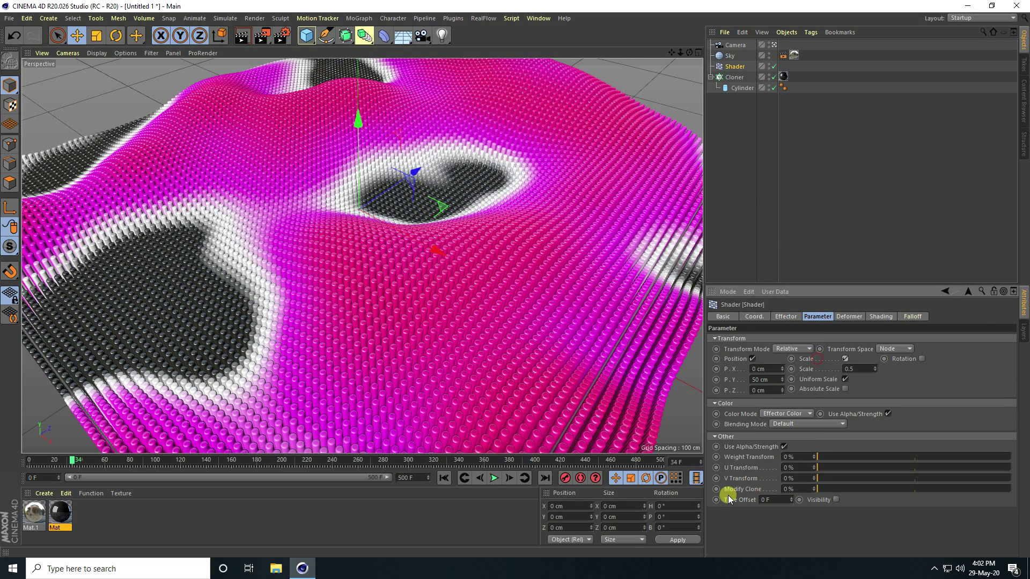
# Play the animation to check how the scaled cylinders move with the waves.
pyautogui.click(494, 479)
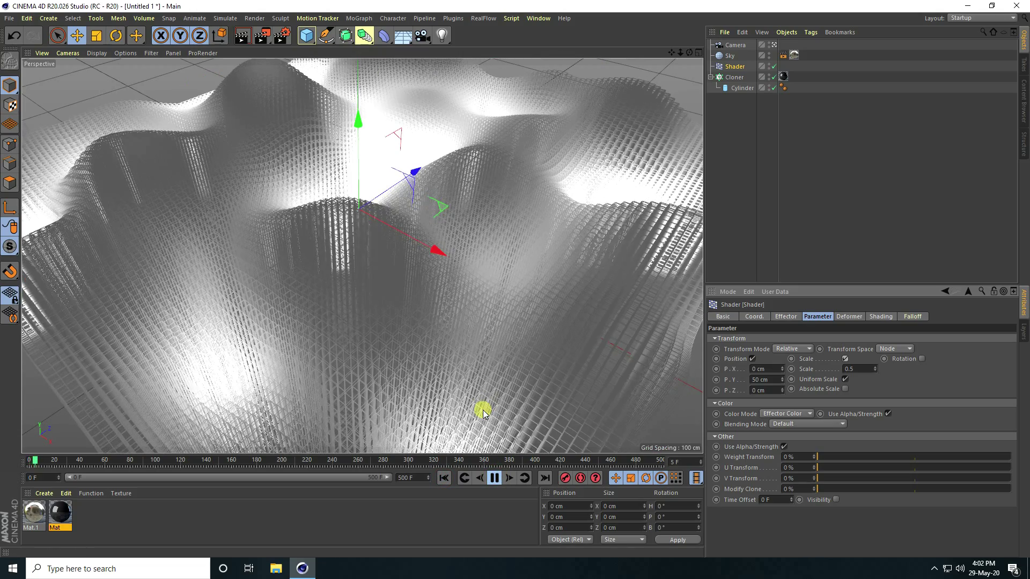
pyautogui.click(495, 478)
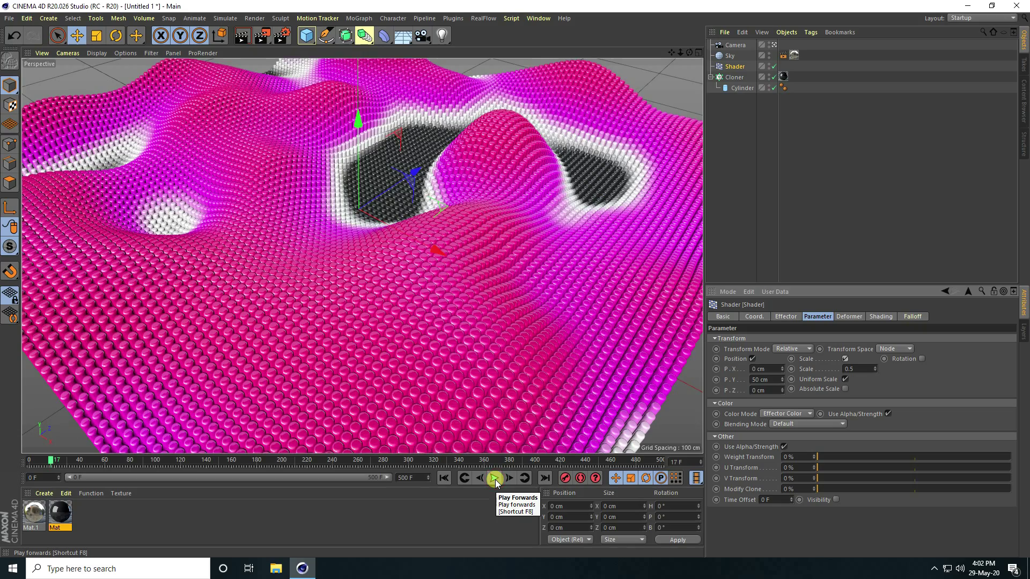
pyautogui.click(494, 479)
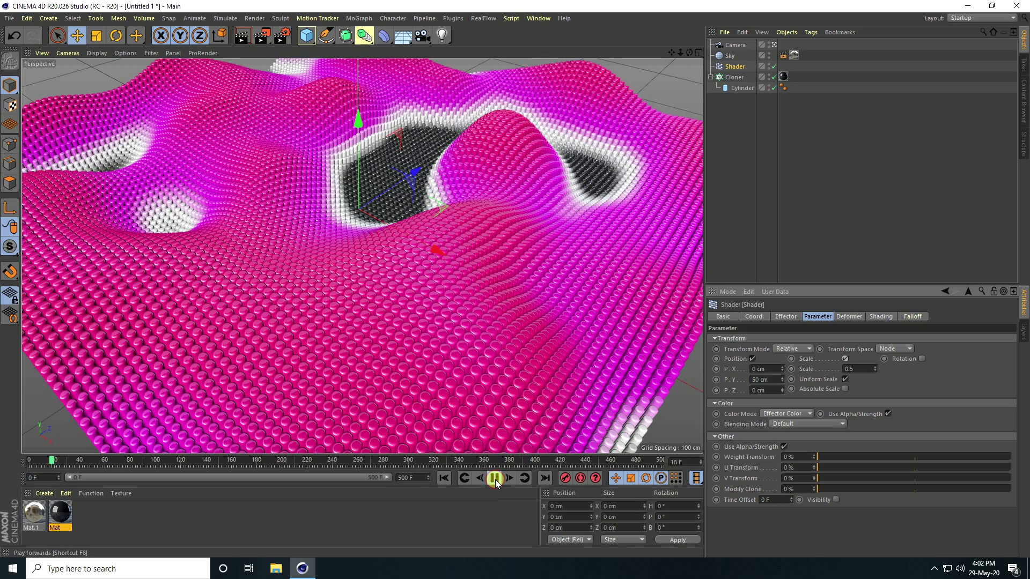